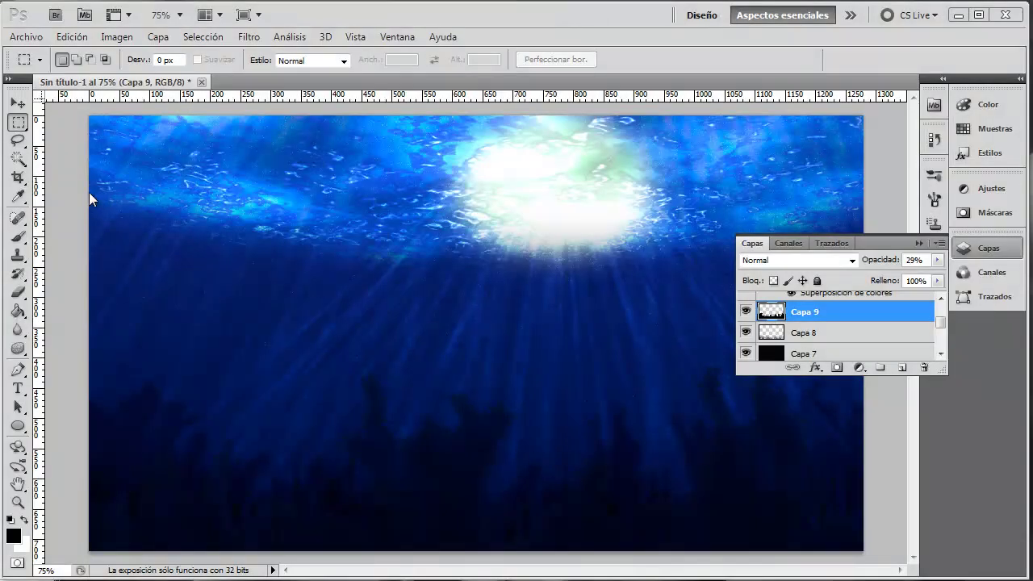
Set Capa 9's opacity to 29% and scroll the layer list up to Capa 6.
left_click(919, 245)
left_click(976, 248)
left_click_drag(941, 327, 941, 307)
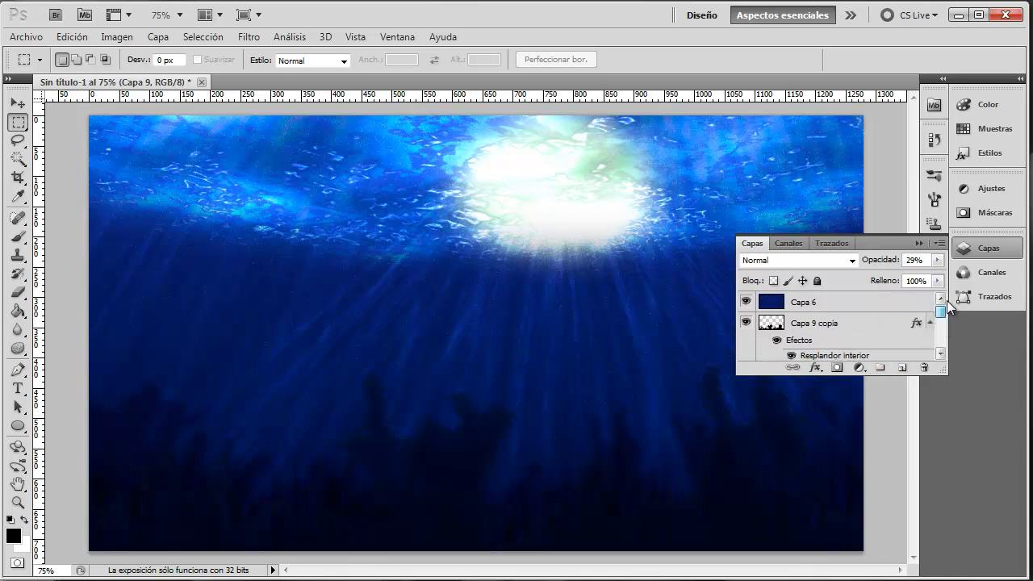
Blend Capa 6 in Aclarar mode at 31% opacity and add a new empty layer.
left_click(924, 302)
left_click(937, 260)
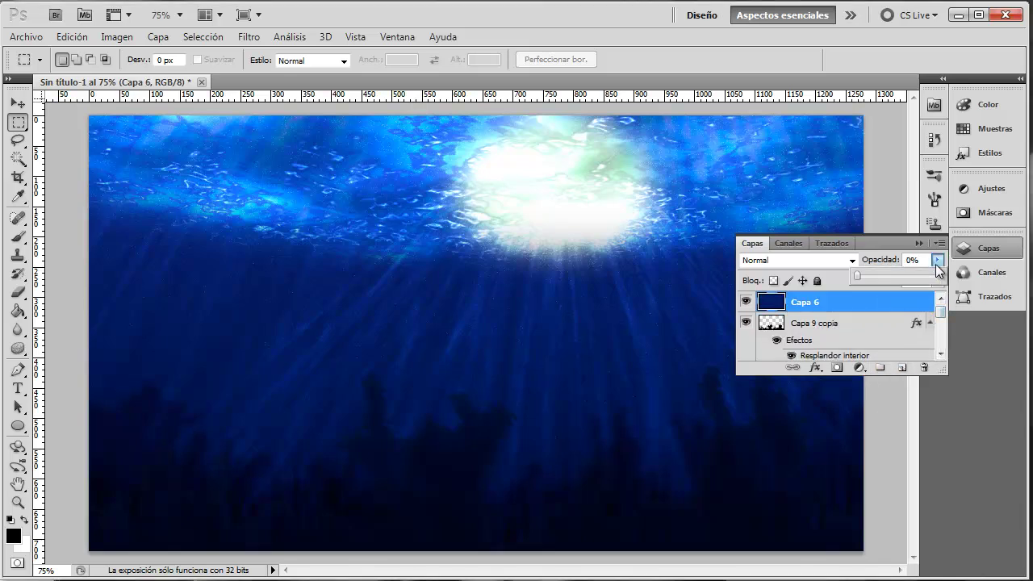
left_click_drag(863, 276, 883, 274)
left_click(852, 260)
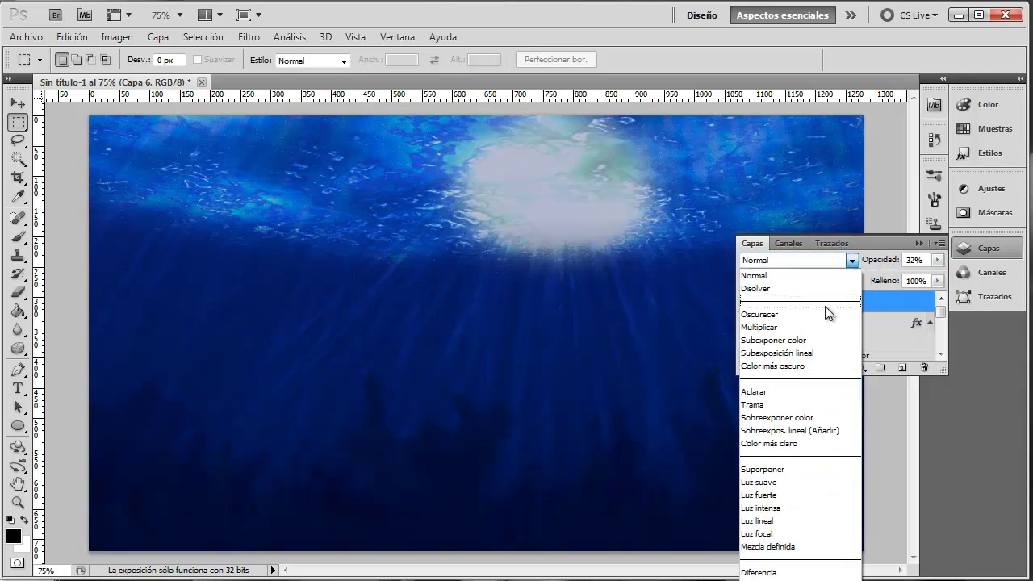
left_click(760, 392)
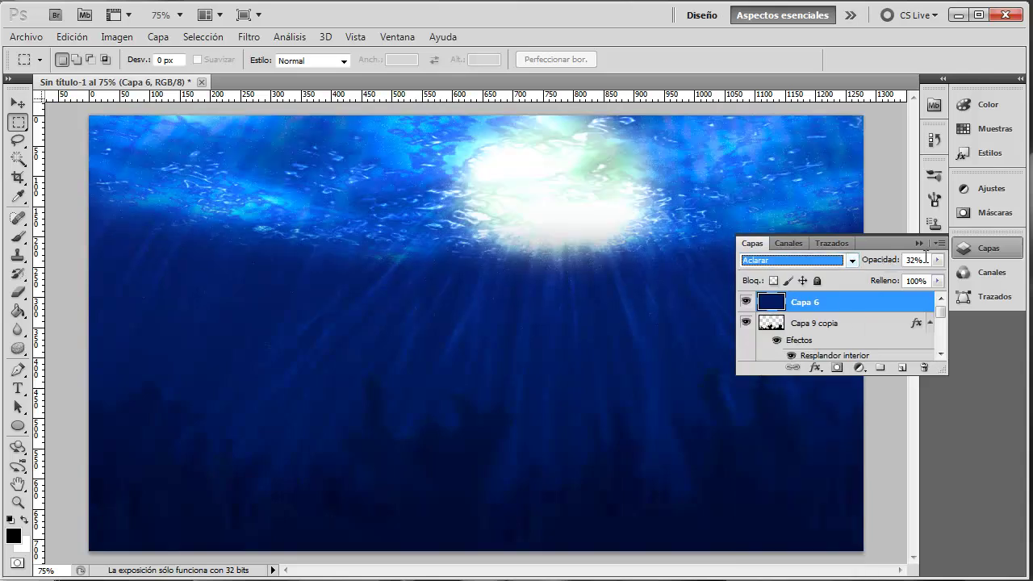
left_click(937, 260)
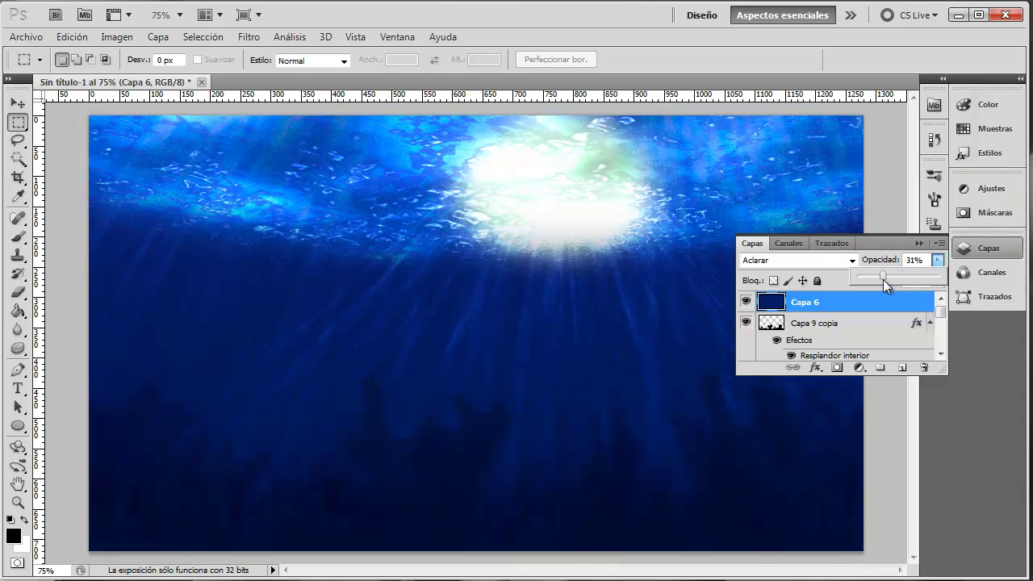
left_click(919, 244)
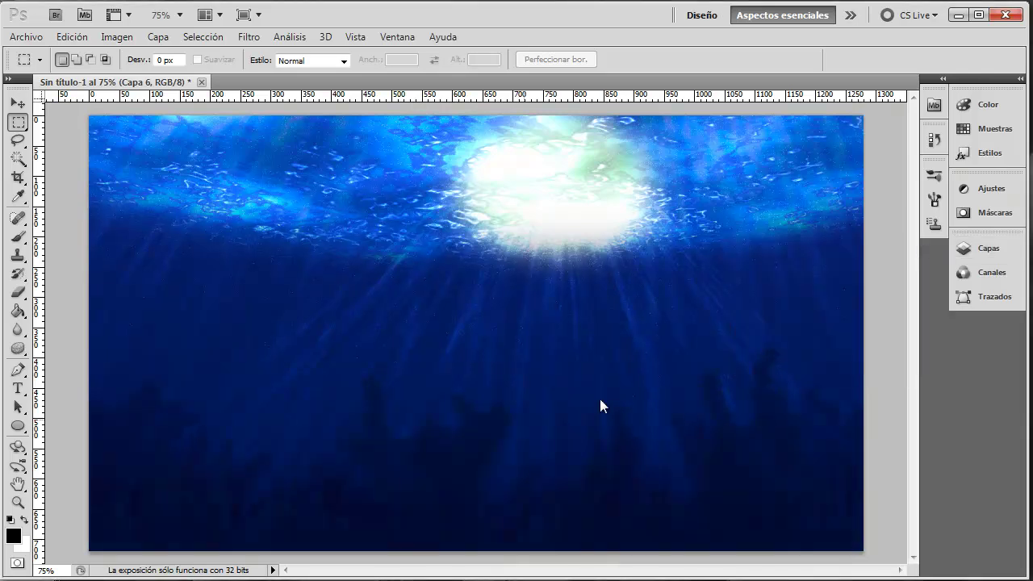
left_click(975, 250)
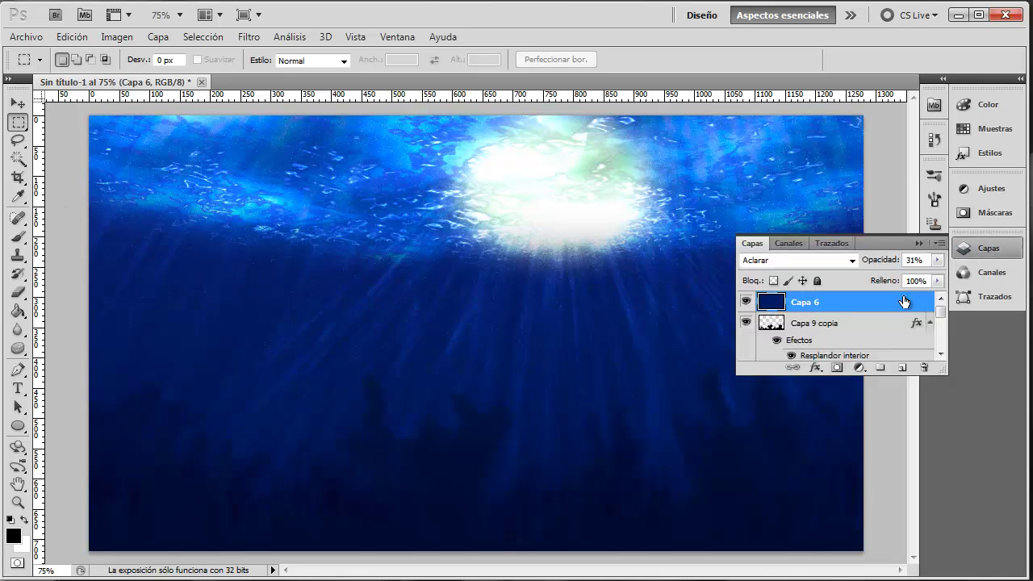
left_click(895, 367)
Move Capa 10 below Capa 6 and paint a dark fish silhouette right of centre.
left_click_drag(851, 307, 773, 331)
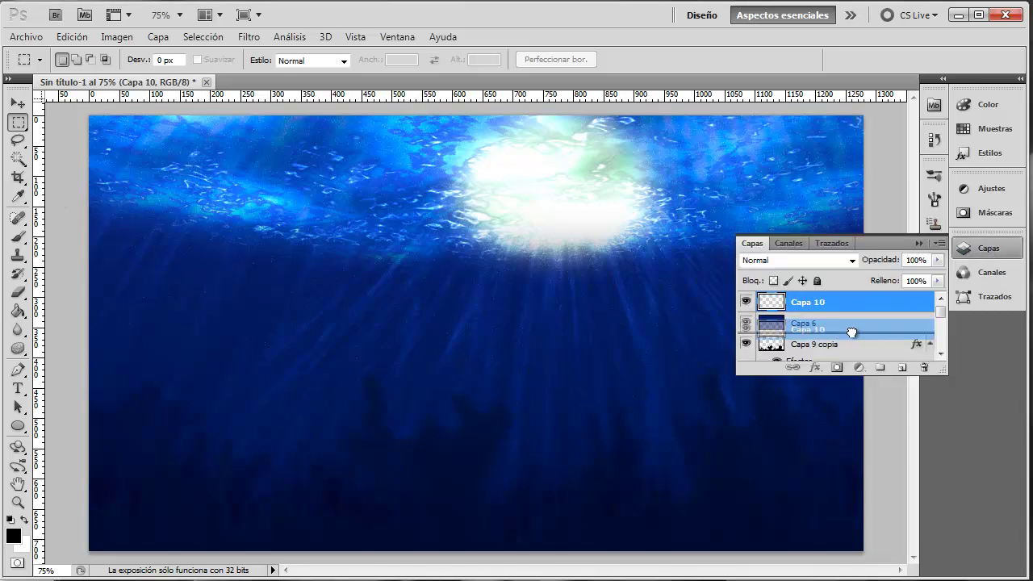
left_click(18, 236)
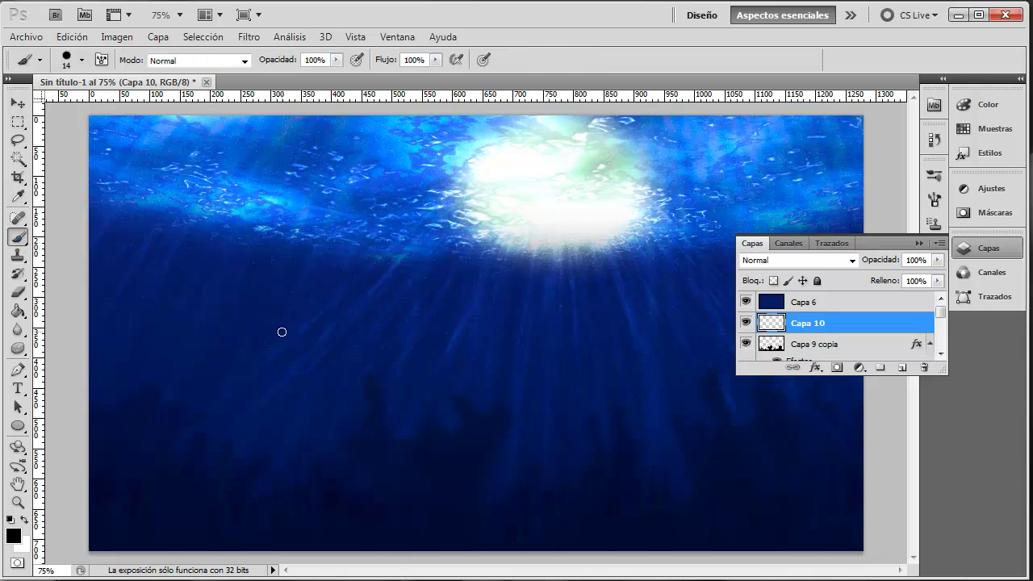
mouse_move(622, 301)
left_mouse_down()
mouse_move(588, 327)
mouse_move(598, 339)
mouse_move(647, 320)
mouse_move(618, 312)
mouse_move(646, 318)
mouse_move(600, 325)
mouse_move(618, 305)
left_mouse_up()
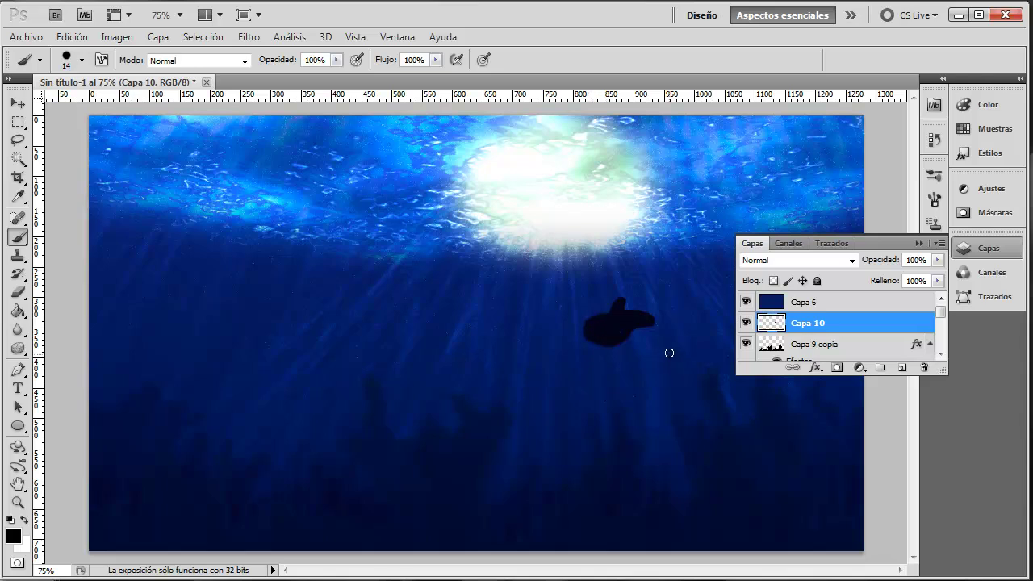
left_click(18, 292)
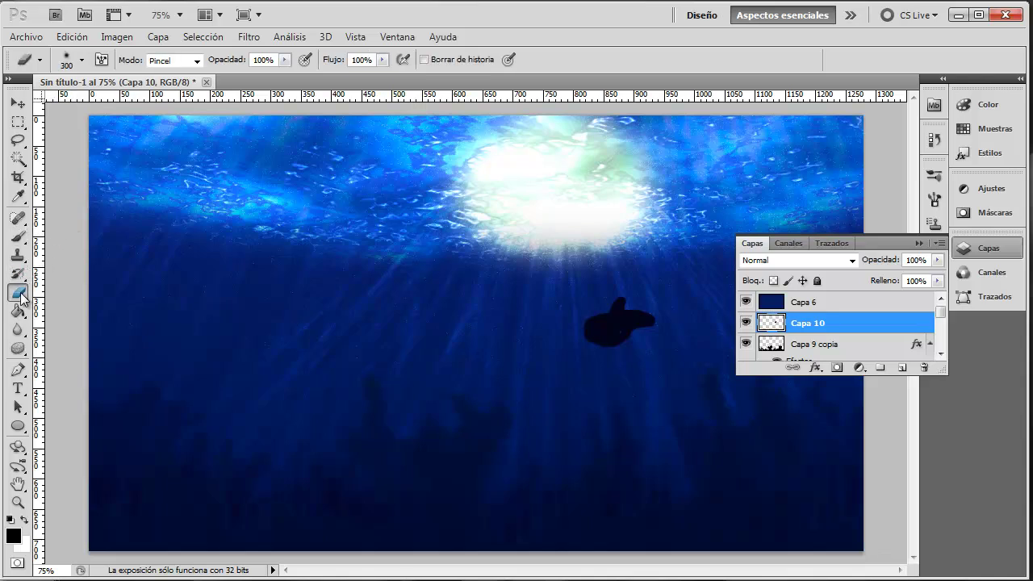
Shrink the eraser to 28 px and trim the fish's belly and lower edge slimmer.
left_click(82, 59)
mouse_move(150, 104)
left_mouse_down()
mouse_move(71, 119)
mouse_move(148, 137)
left_mouse_up()
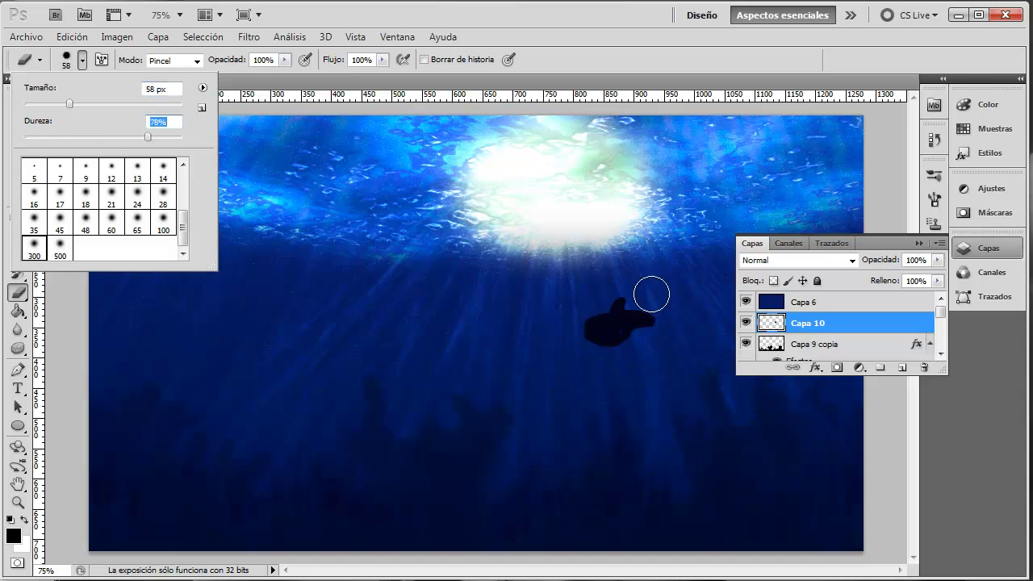
left_click_drag(70, 105, 46, 105)
left_click(663, 303)
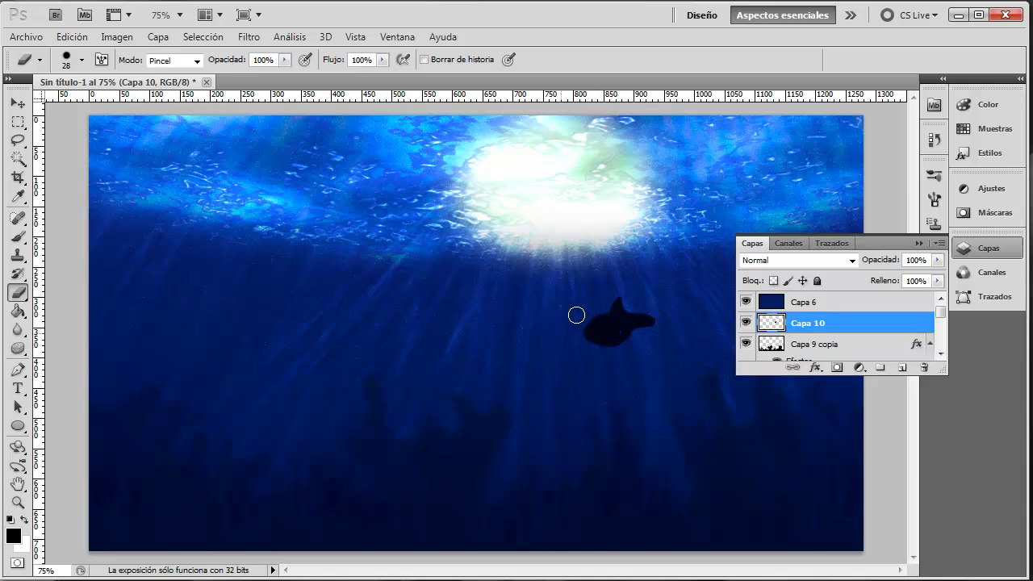
left_click_drag(590, 362, 631, 340)
left_click_drag(647, 330, 576, 346)
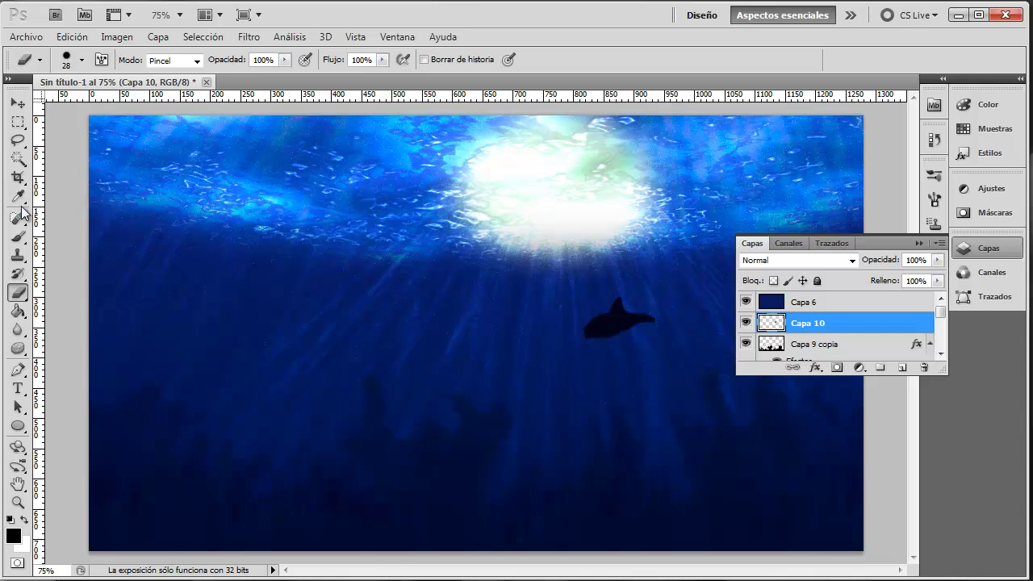
Paint fine fin details with a 6 px brush, then fade Capa 10 to 46% opacity.
left_click(17, 239)
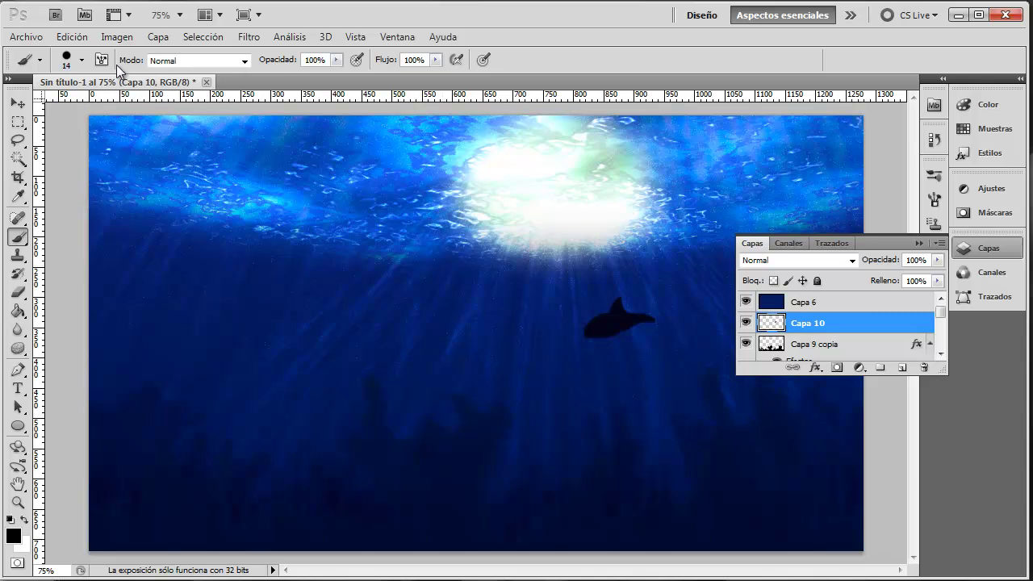
left_click(81, 60)
left_click_drag(35, 103, 32, 103)
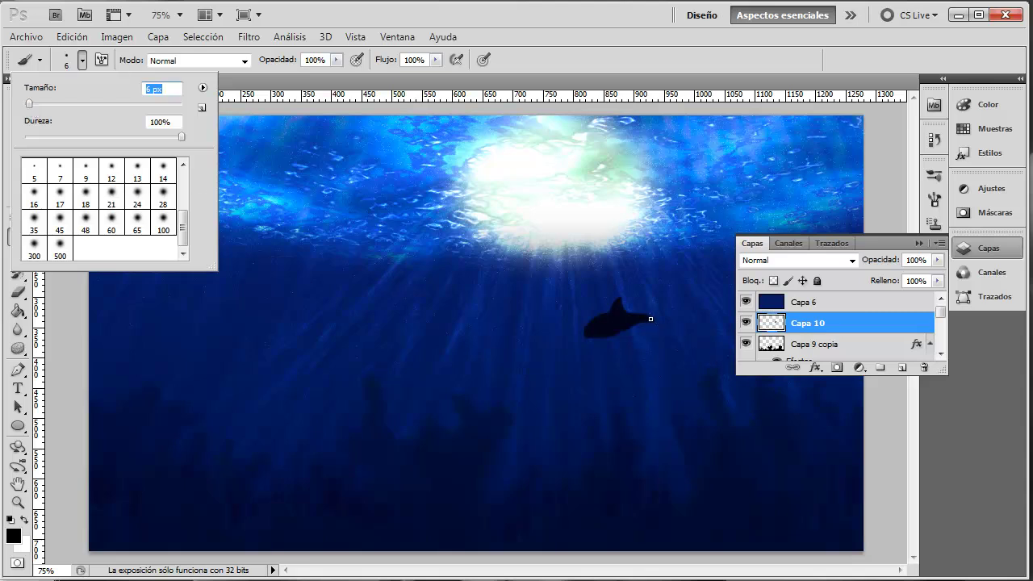
key("Return")
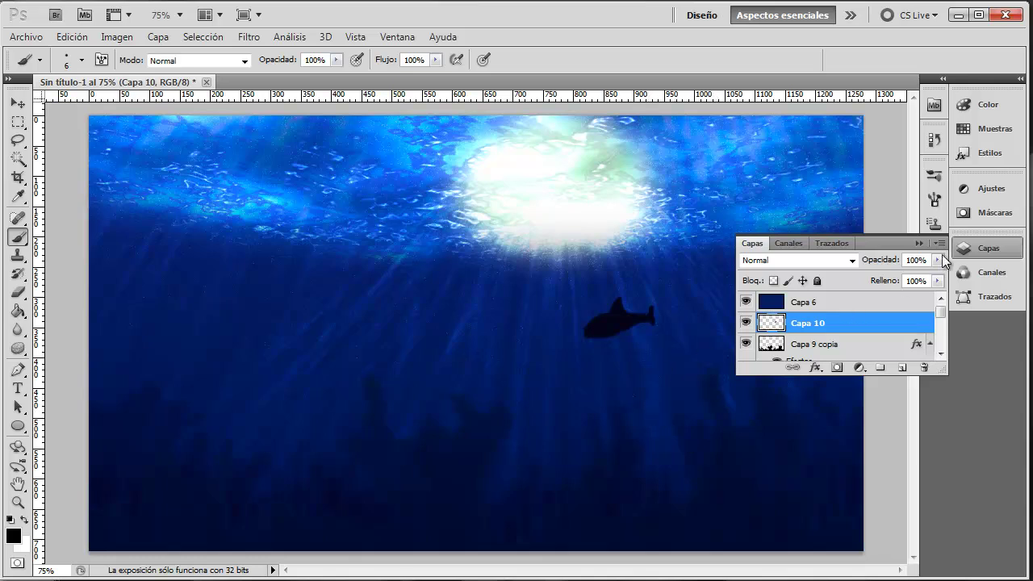
left_click(937, 260)
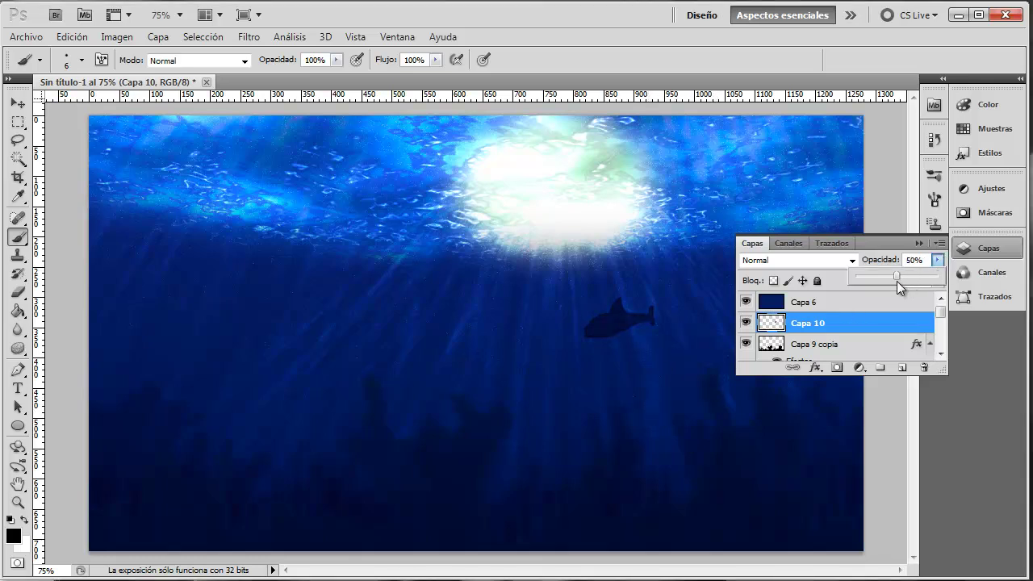
left_click_drag(886, 284, 892, 284)
Add a Superposición de colores layer style to Capa 10.
double_click(867, 325)
left_click_drag(606, 35, 766, 45)
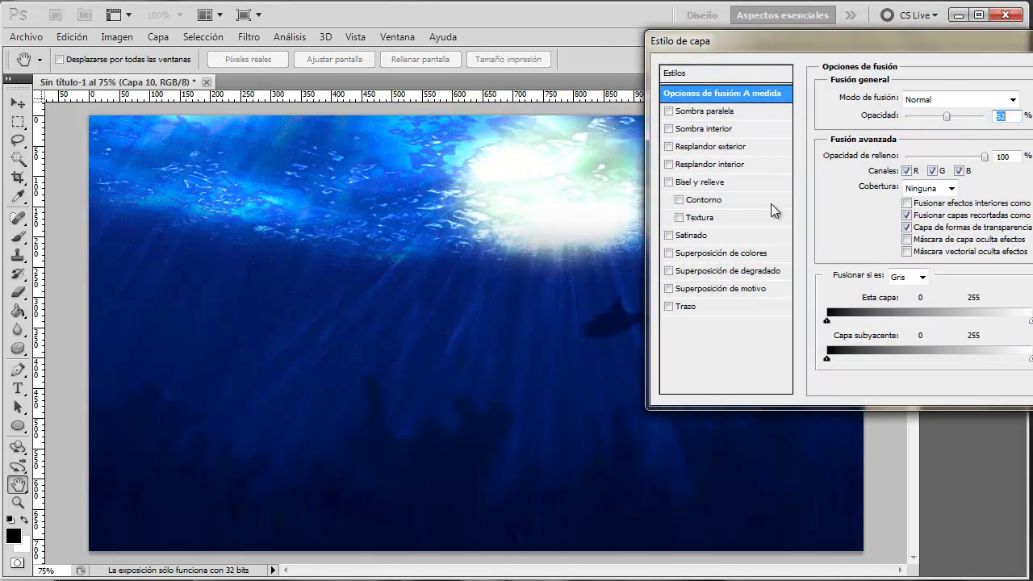
left_click(715, 253)
left_click_drag(847, 44, 207, 89)
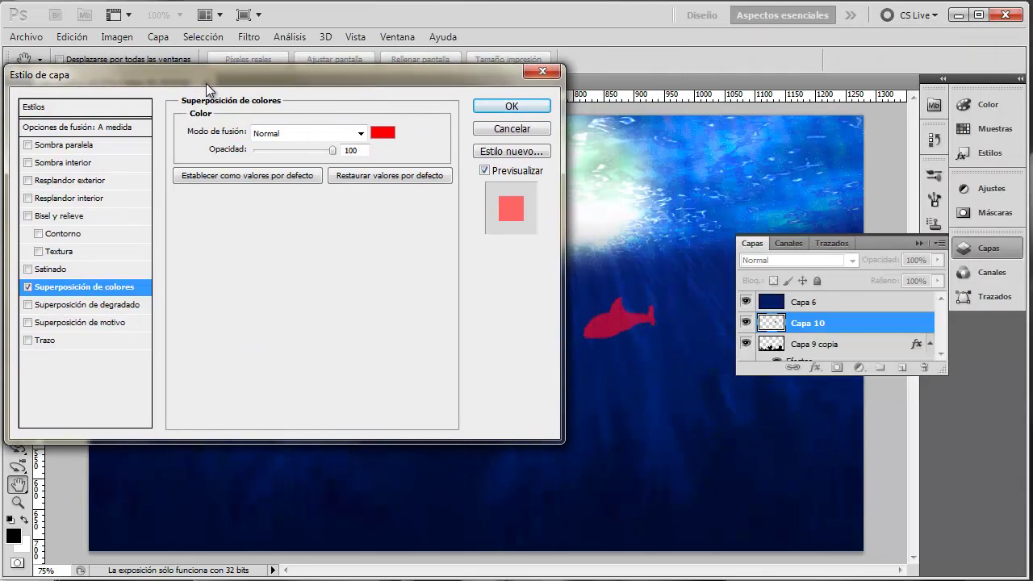
left_click(382, 133)
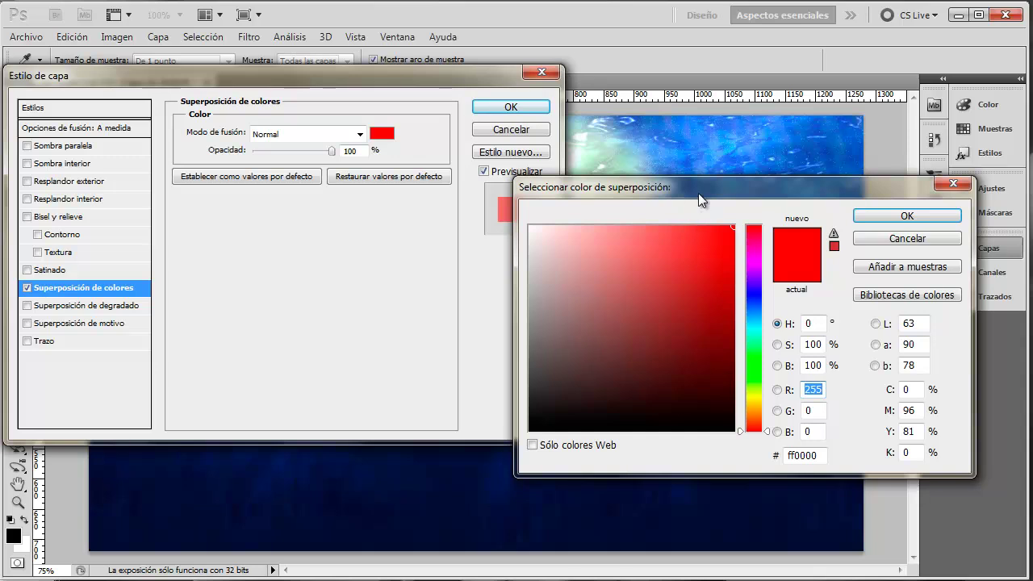
left_click_drag(698, 193, 241, 194)
Set the overlay colour to dark teal 0c5e5d, apply it, and lower Capa 10 to 31% opacity.
left_click_drag(293, 308, 298, 331)
mouse_move(258, 375)
left_mouse_down()
mouse_move(210, 364)
mouse_move(247, 381)
left_mouse_up()
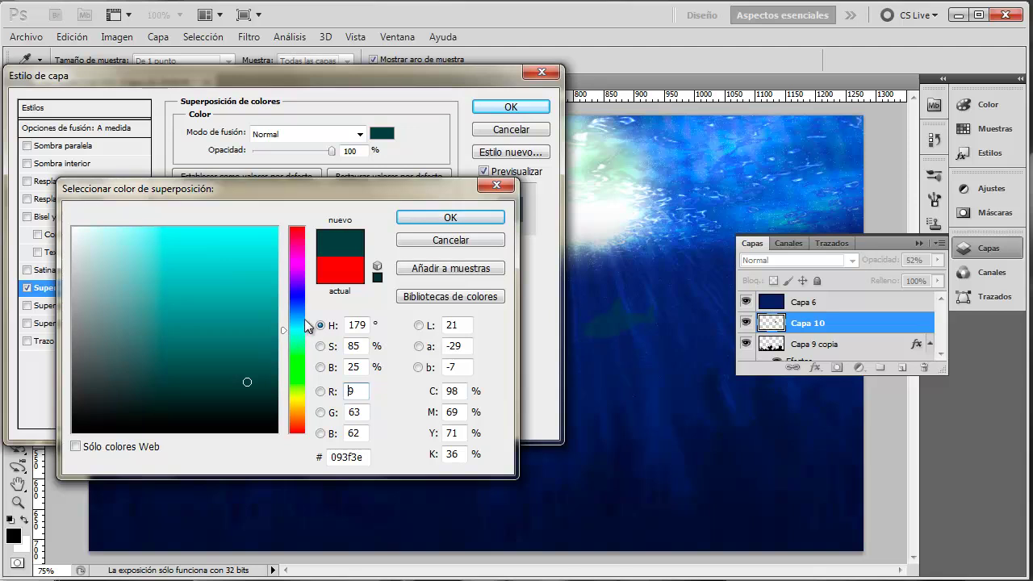
left_click(251, 357)
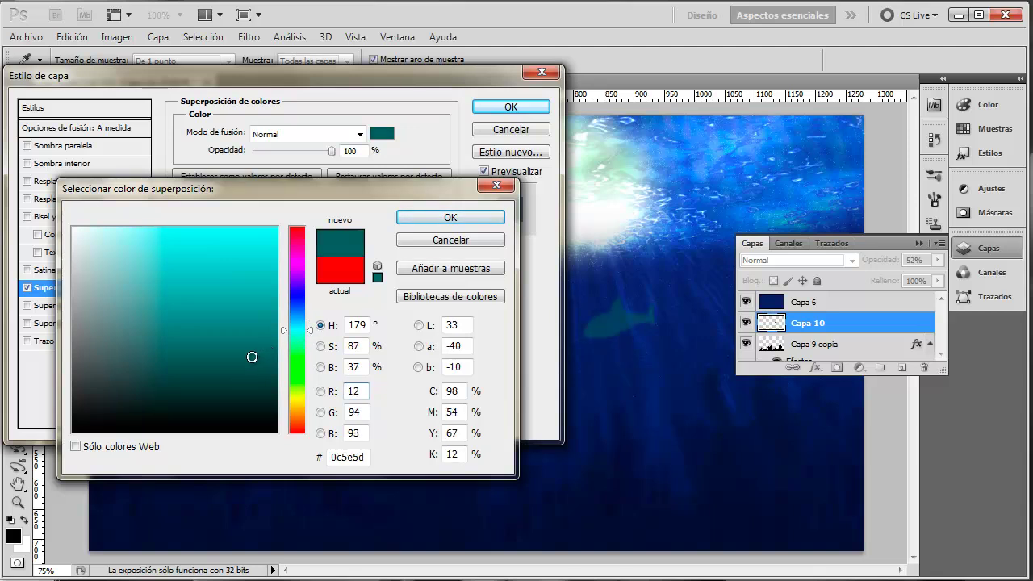
left_click(418, 219)
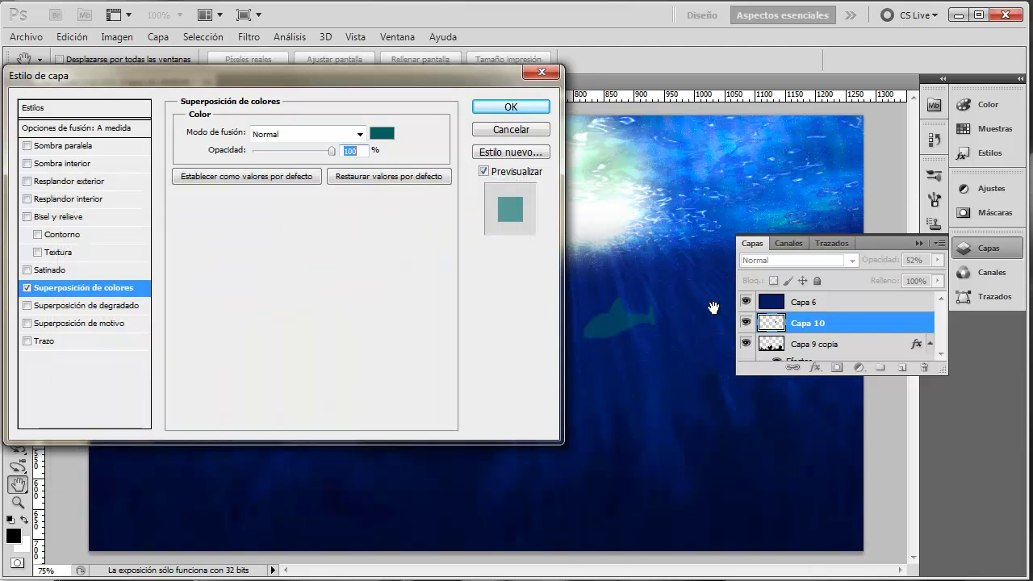
left_click(521, 108)
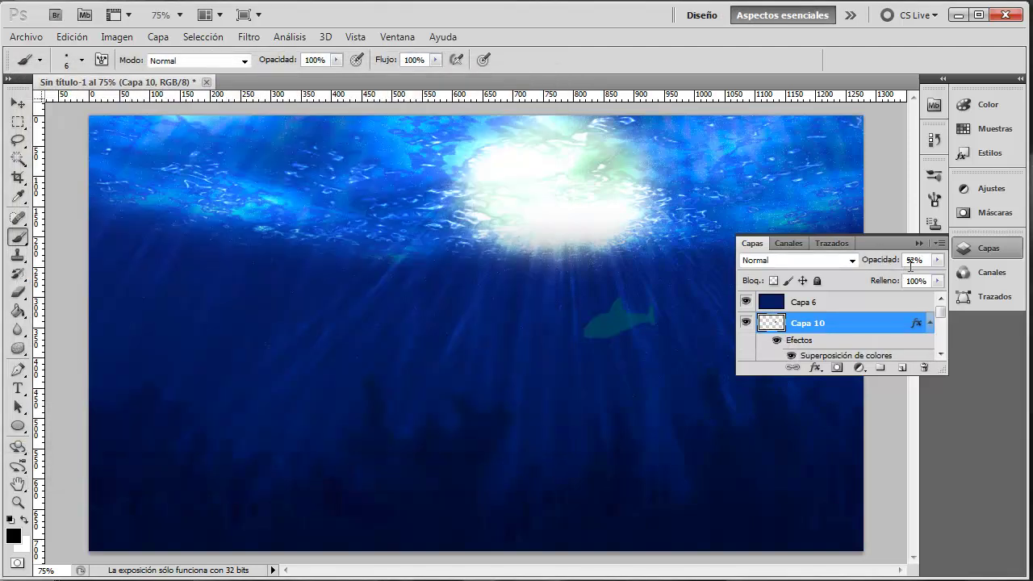
left_click(937, 259)
left_click_drag(918, 281, 886, 283)
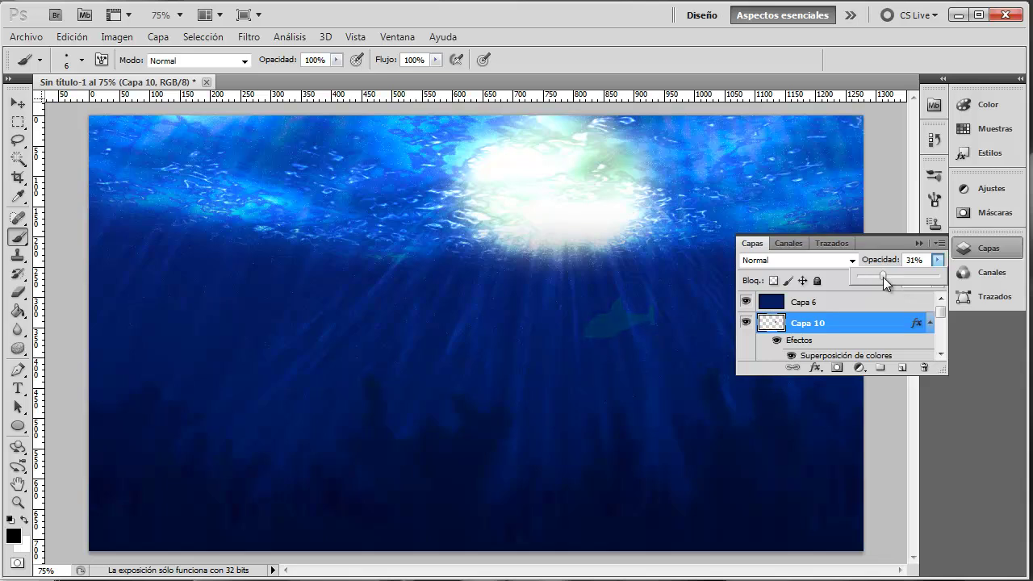
Change Capa 10's colour overlay to a deep navy blue.
double_click(840, 327)
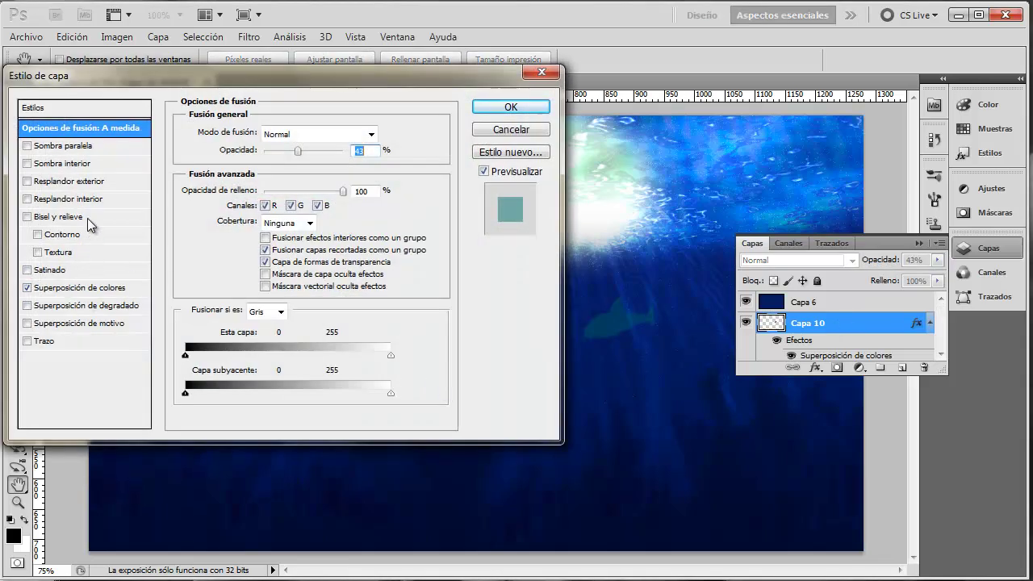
left_click(69, 288)
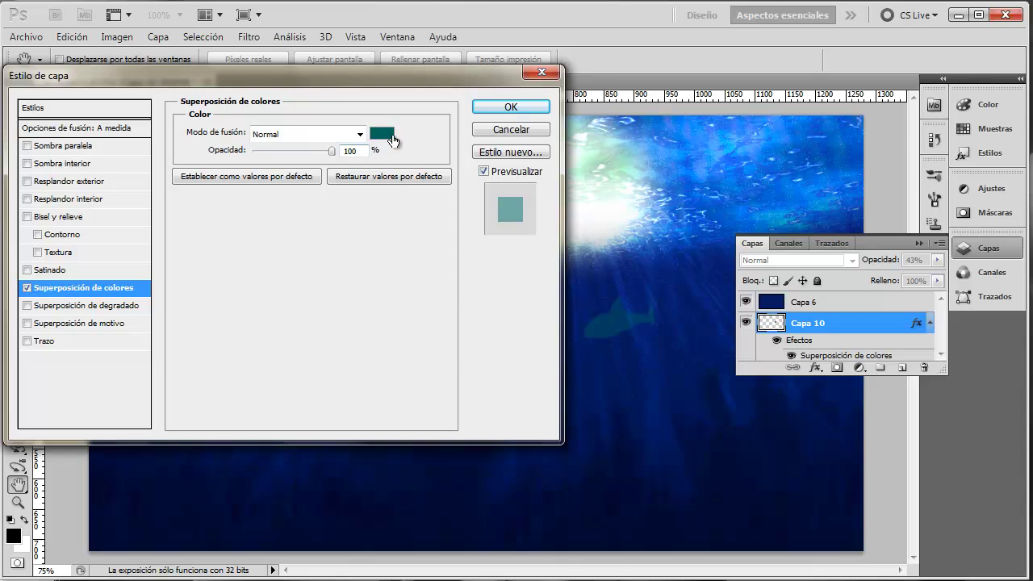
left_click(382, 133)
left_click_drag(297, 330, 298, 307)
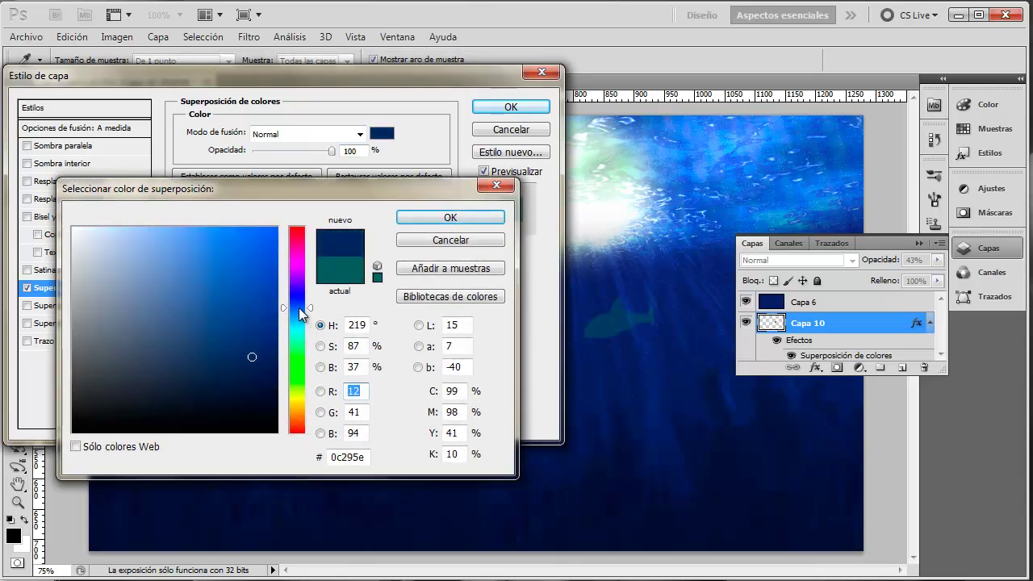
left_click(241, 354)
left_click_drag(241, 354, 221, 368)
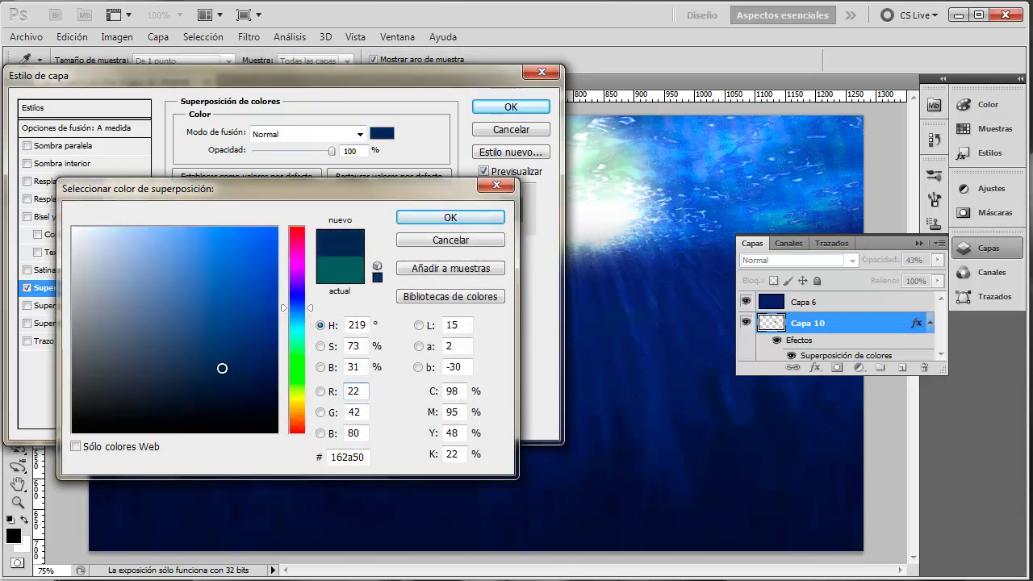
left_click(450, 217)
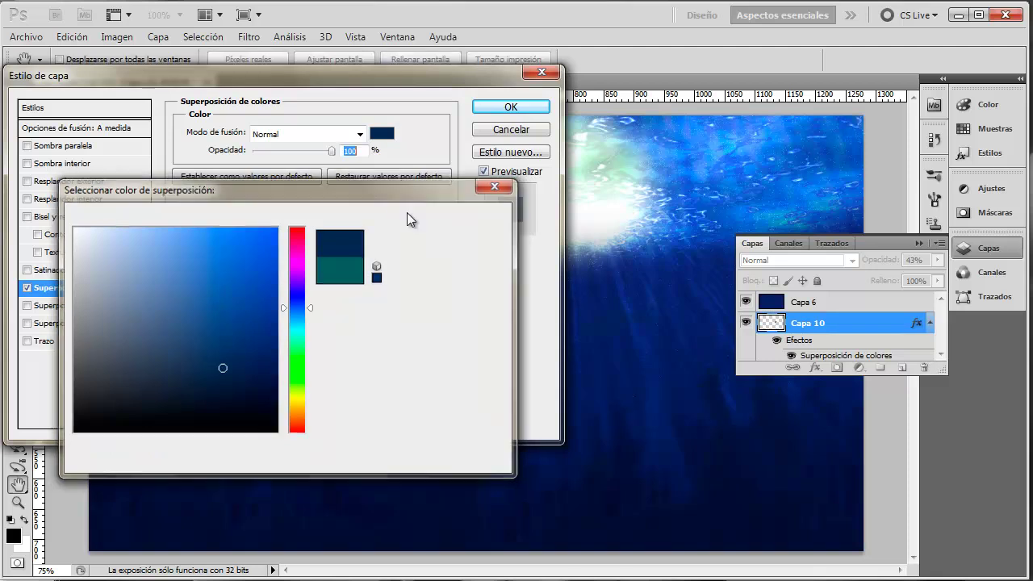
Adjust the blending options and darken the overlay further to navy 0a1426, then apply.
left_click(81, 127)
left_click_drag(299, 151, 352, 153)
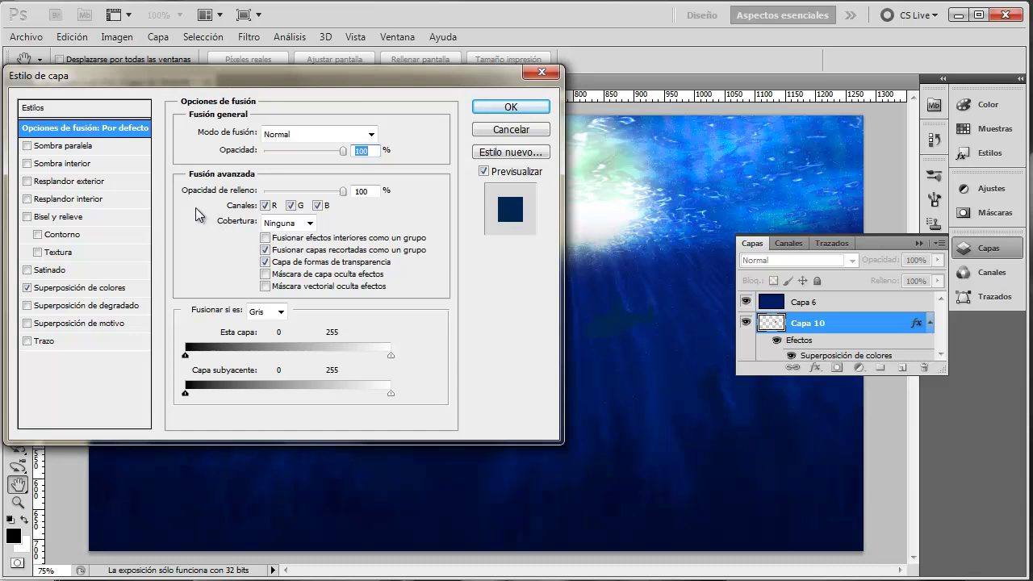
left_click(85, 288)
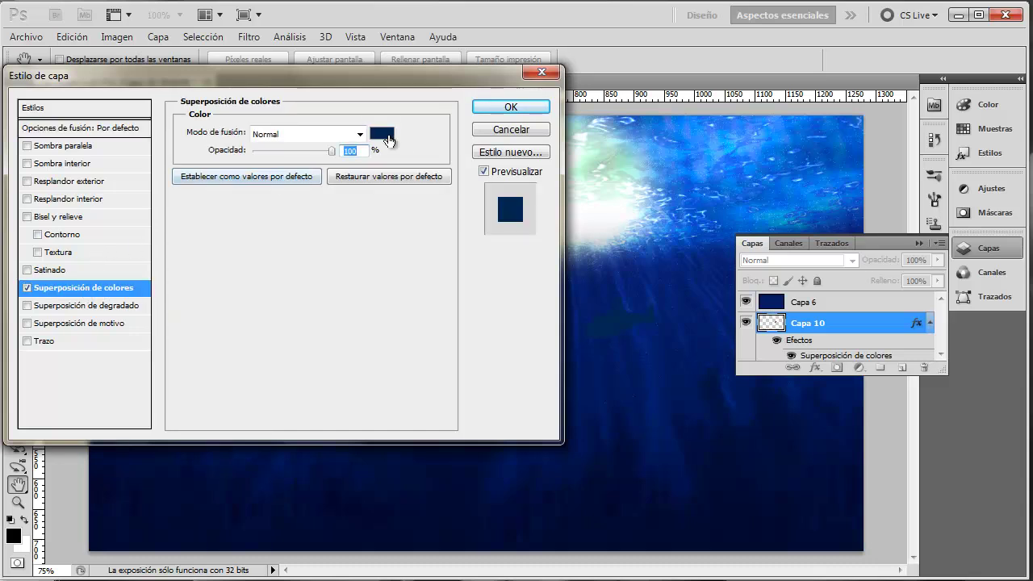
left_click(385, 134)
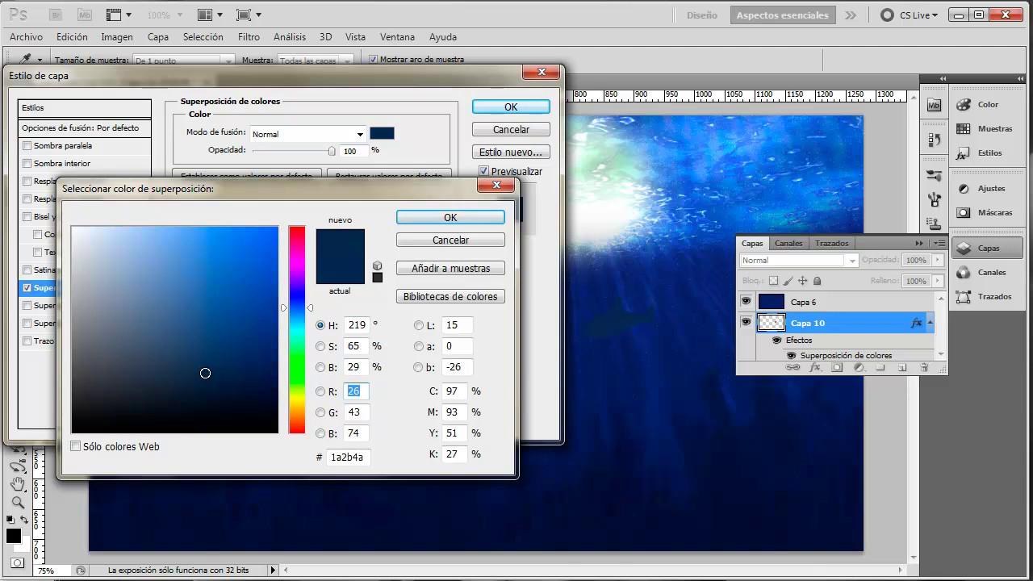
left_click(221, 402)
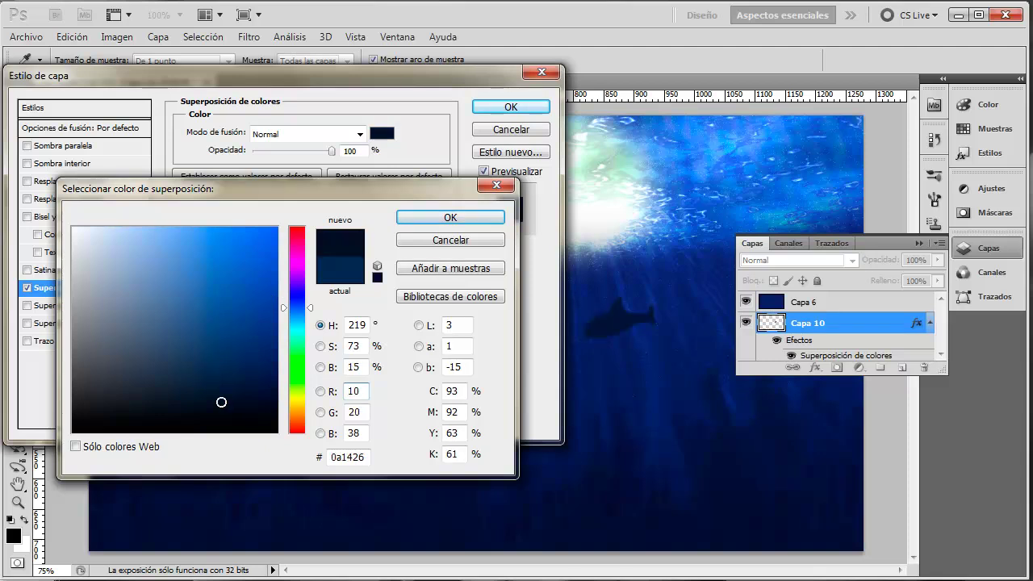
left_click(450, 217)
left_click(510, 107)
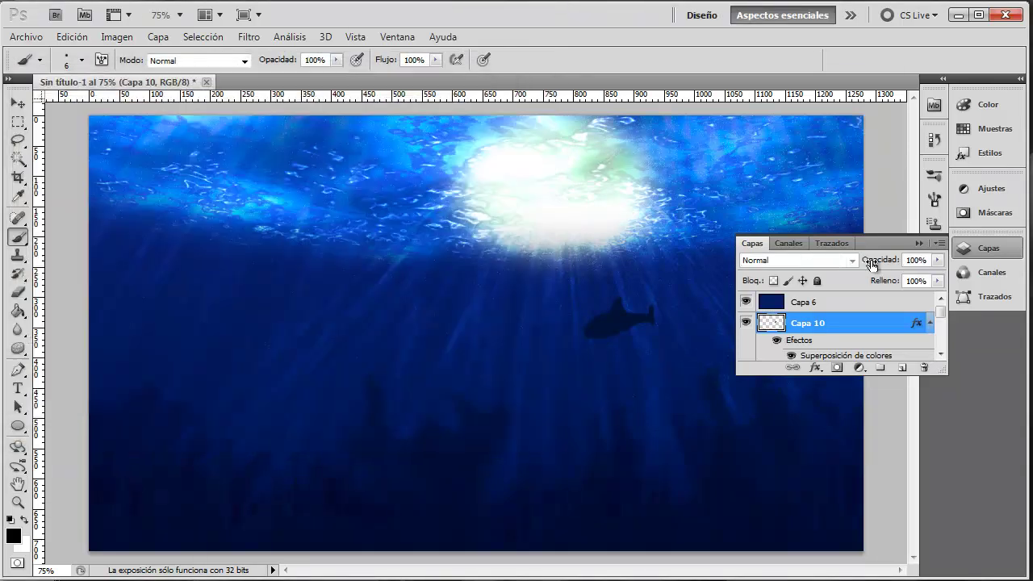
Lower Capa 10's opacity to 58%.
left_click(937, 260)
left_click_drag(936, 277, 926, 278)
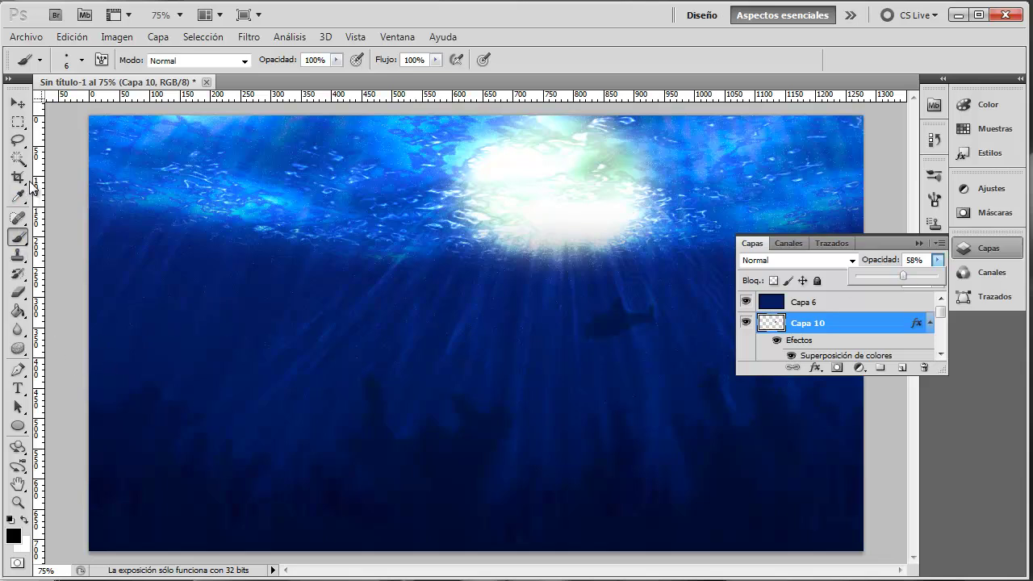
left_click(845, 320)
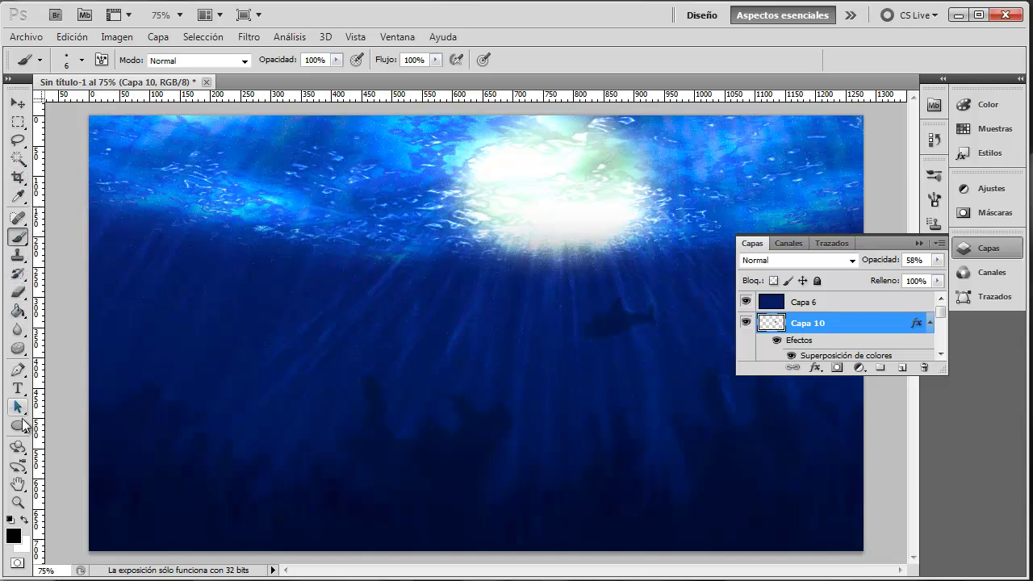
Draw a large ellipse left of centre filled with bright red dc2929.
left_click(20, 425)
left_click_drag(144, 282, 440, 460)
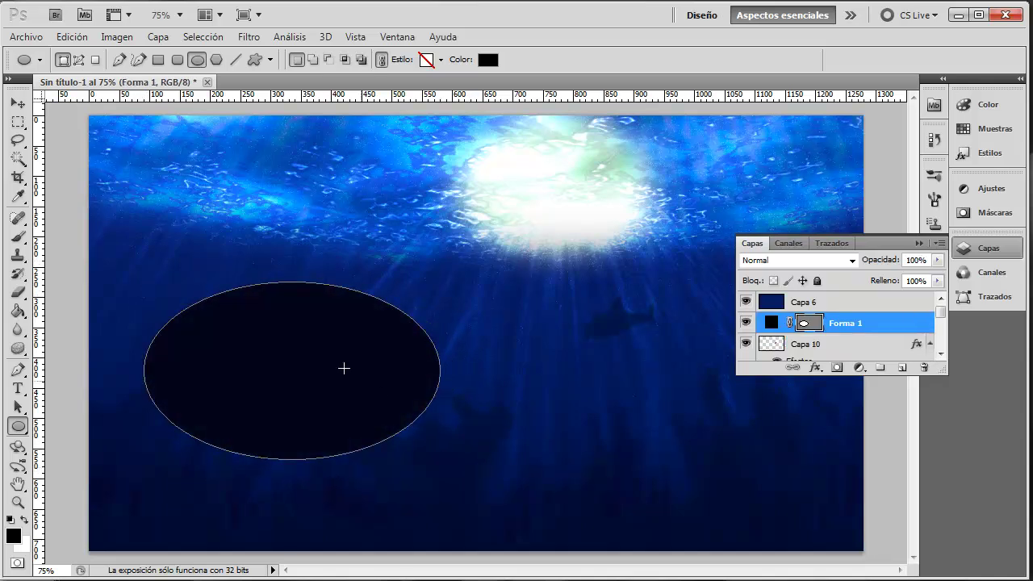
left_click(489, 61)
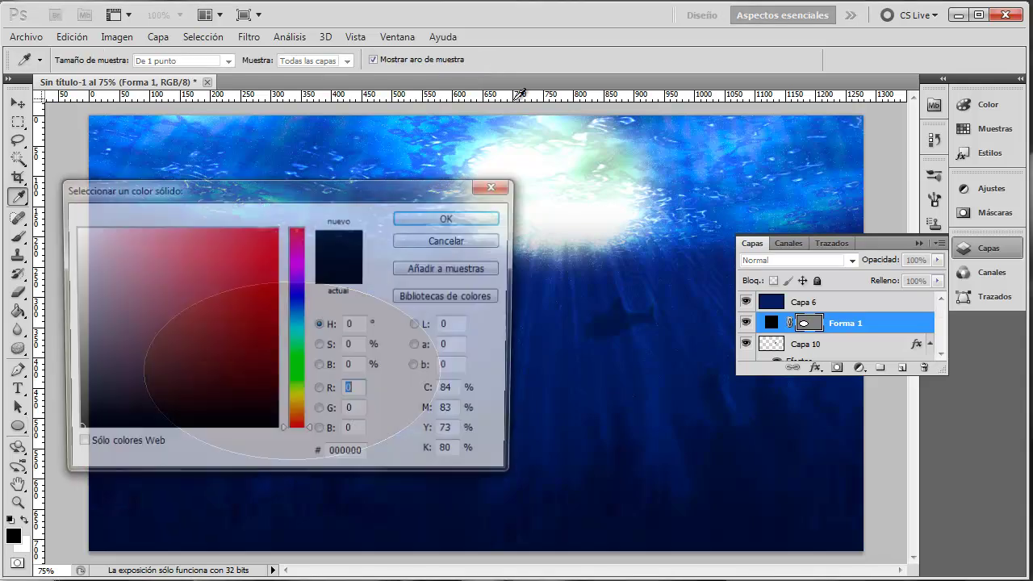
left_click(245, 328)
left_click_drag(268, 187, 651, 158)
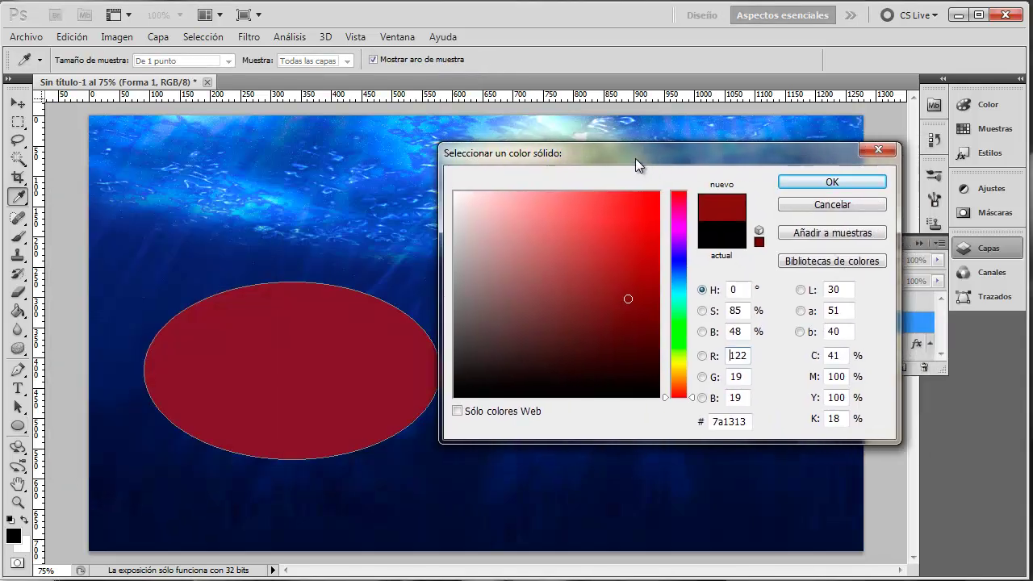
left_click(620, 216)
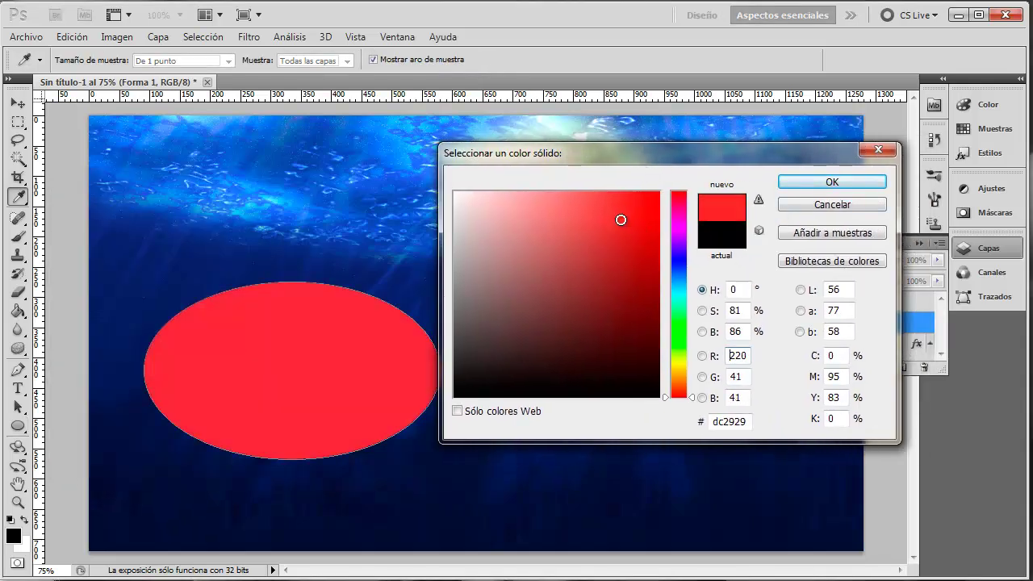
left_click(832, 181)
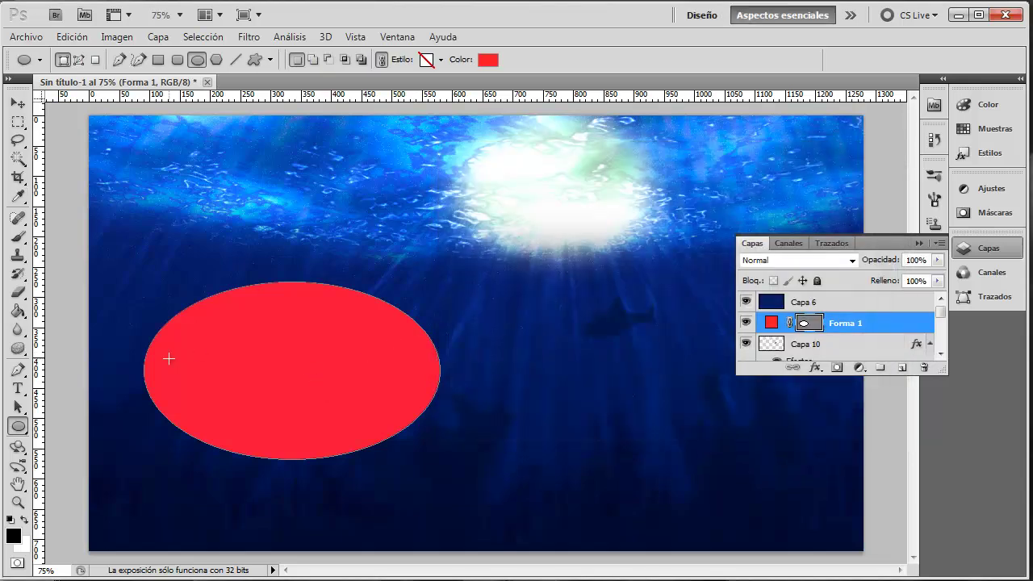
Apply Free Transform Path to the ellipse and switch the transform to Warp.
right_click(169, 358)
left_click(19, 128)
left_click(19, 127)
right_click(274, 333)
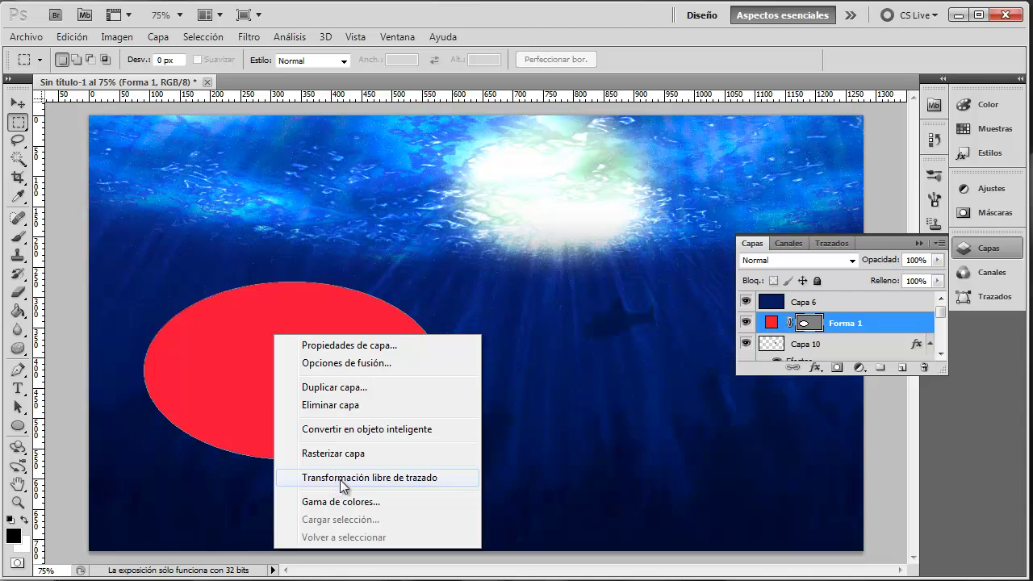
left_click(353, 478)
right_click(298, 340)
left_click(359, 466)
Warp the ellipse's lower edge upward and pull its lower corners down into a drooping bell.
left_click_drag(342, 461, 338, 392)
left_click_drag(243, 460, 241, 389)
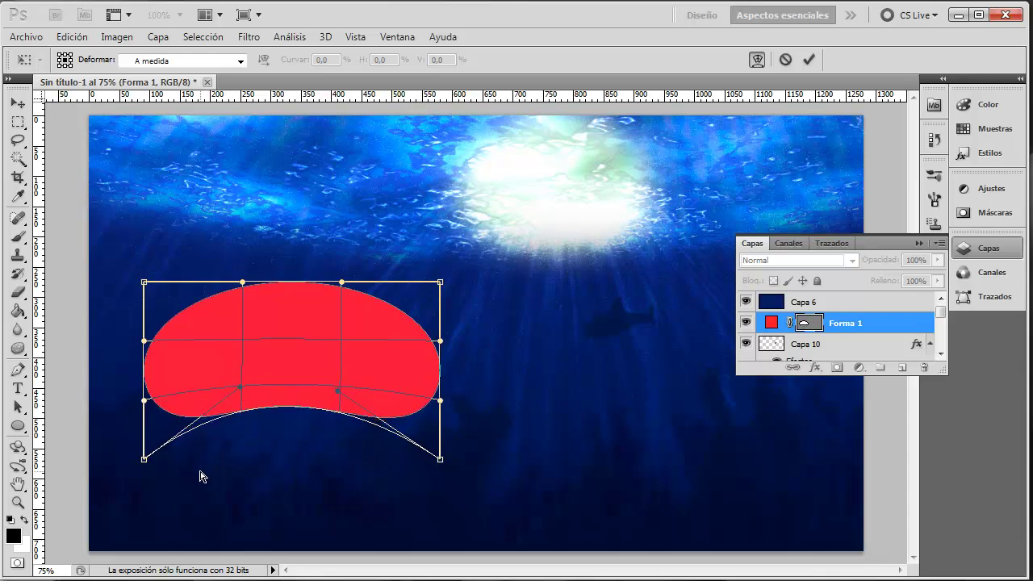
mouse_move(143, 401)
left_mouse_down()
mouse_move(144, 434)
mouse_move(159, 422)
left_mouse_up()
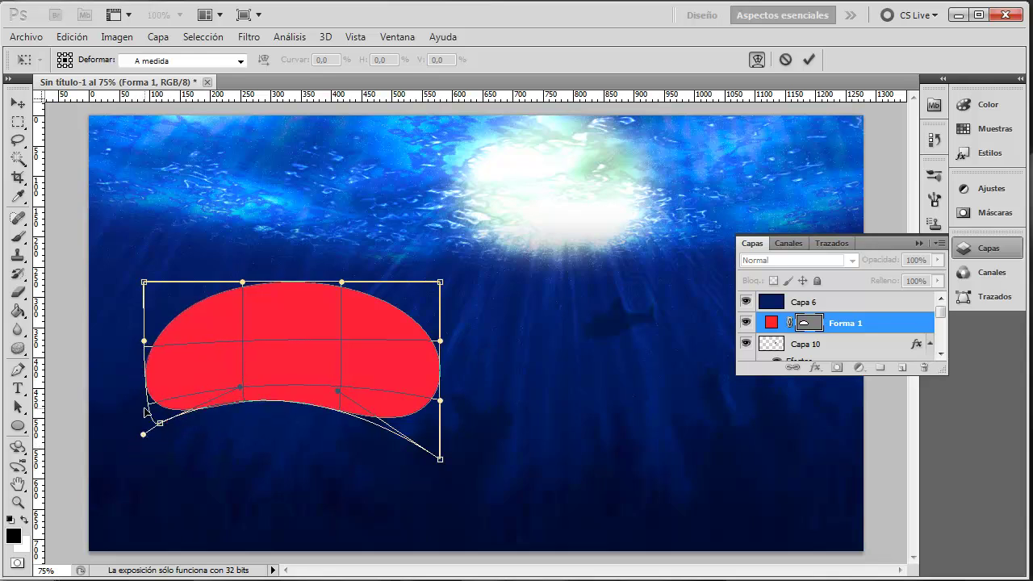
left_click_drag(143, 434, 133, 508)
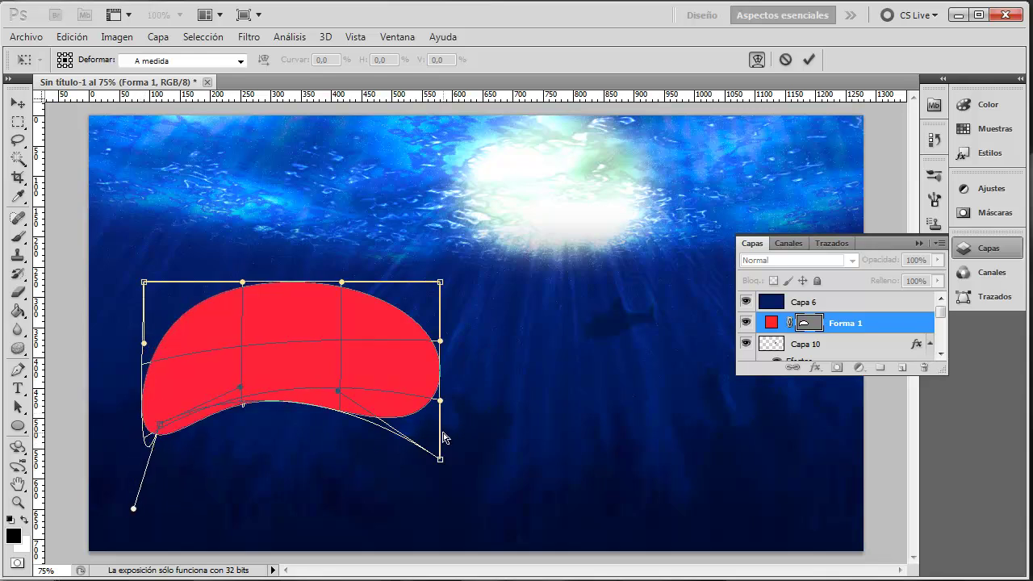
mouse_move(437, 403)
left_mouse_down()
mouse_move(443, 492)
mouse_move(435, 434)
left_mouse_up()
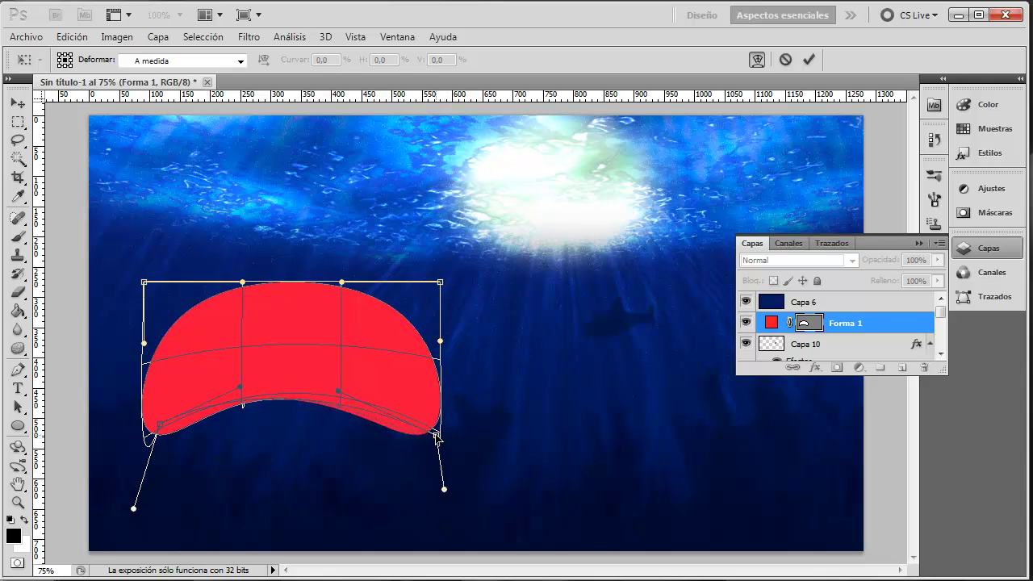
left_click_drag(342, 410, 339, 410)
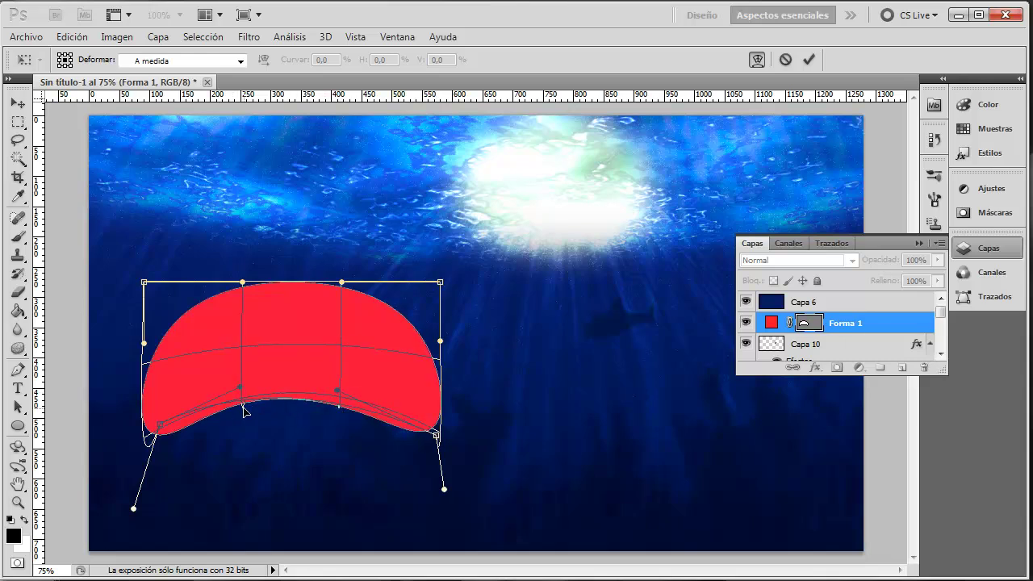
left_click_drag(243, 416, 268, 434)
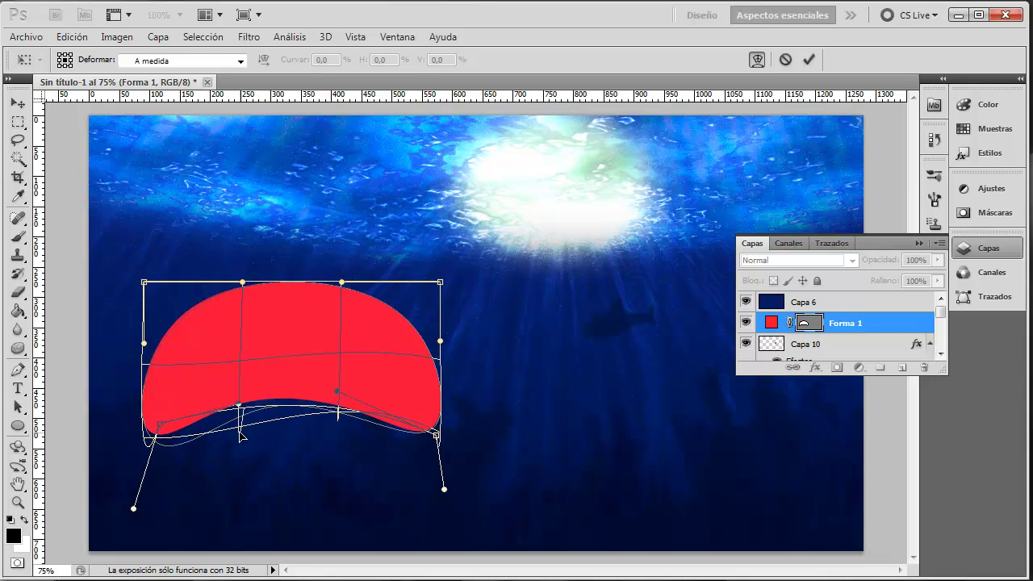
left_click_drag(342, 424, 339, 438)
Commit the warp, rasterize Forma 1, and load the red shape's outline as a selection.
key("Return")
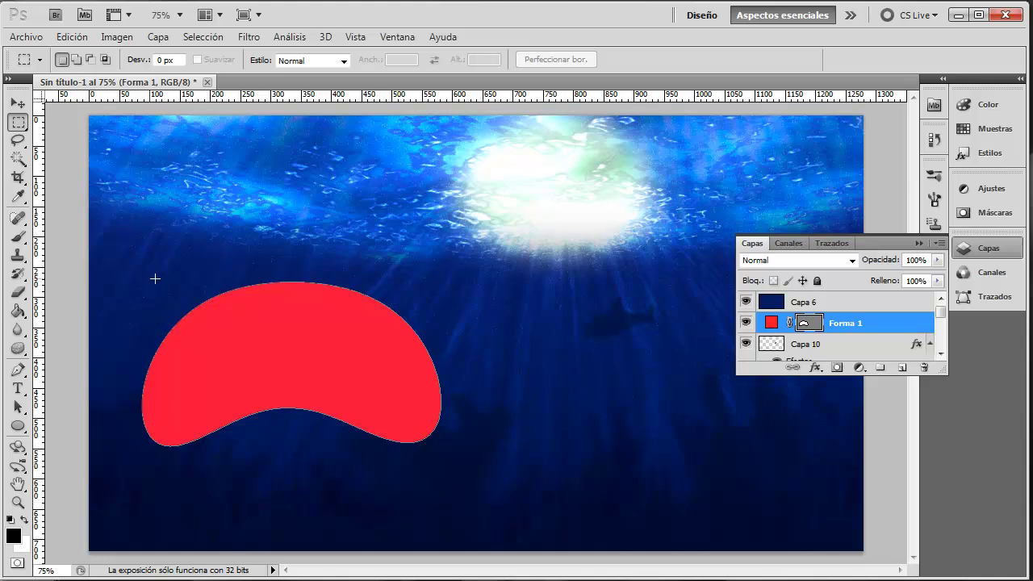
right_click(853, 329)
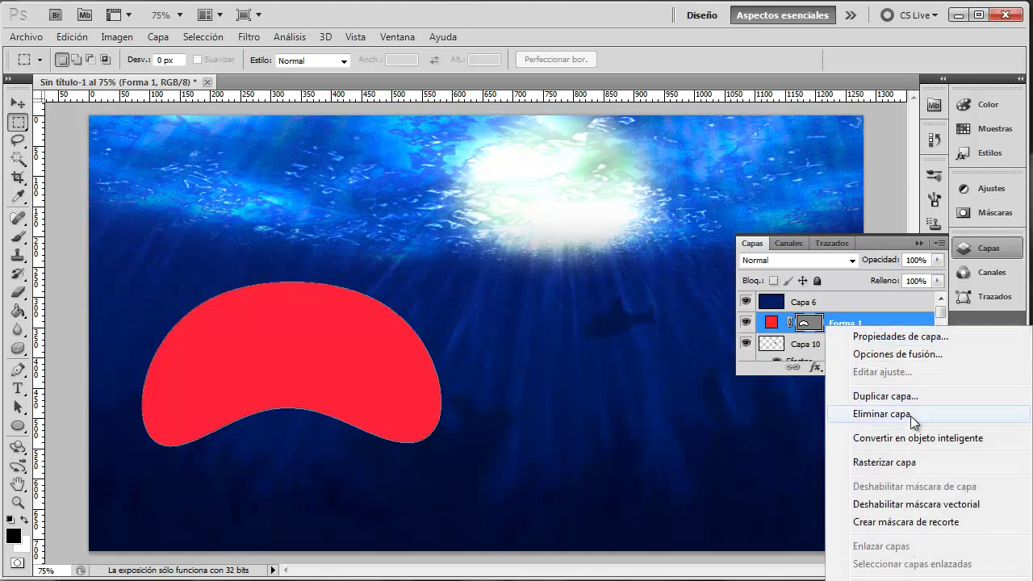
left_click(910, 460)
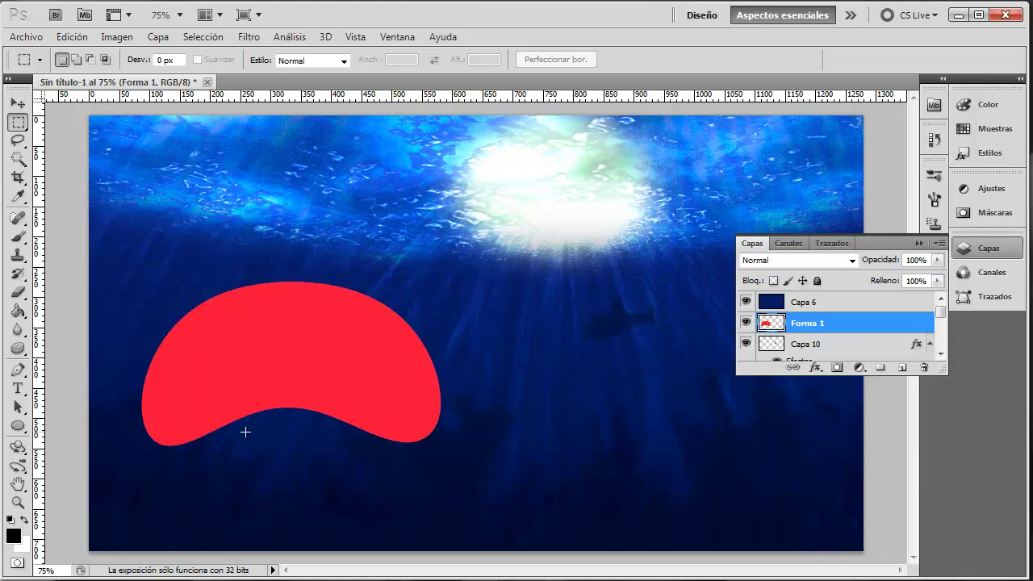
left_click(17, 240)
left_click(773, 327, "ctrl")
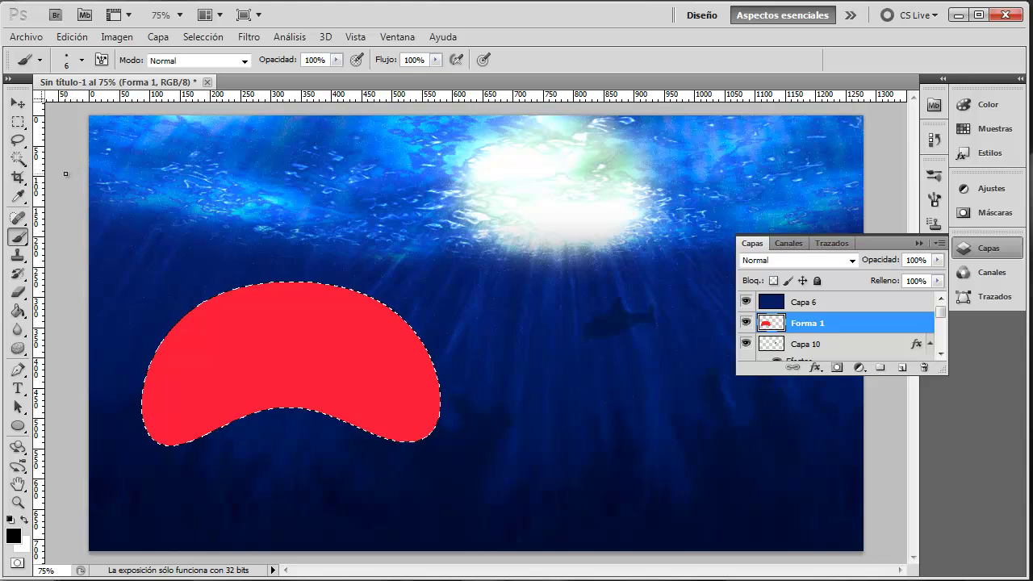
Set the foreground colour to a bright saturated yellow.
left_click(13, 535)
left_click_drag(680, 324, 686, 369)
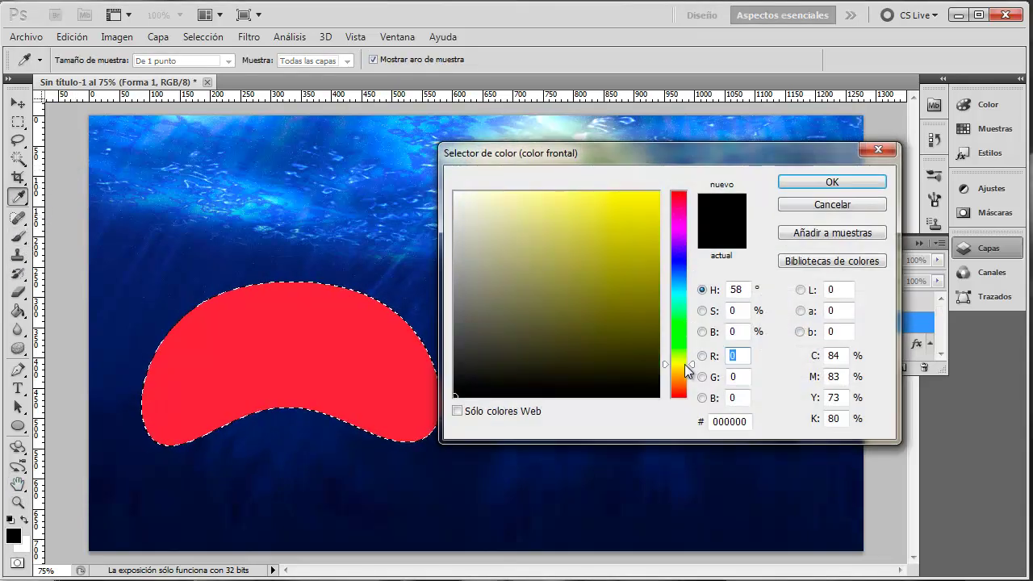
left_click_drag(593, 293, 646, 204)
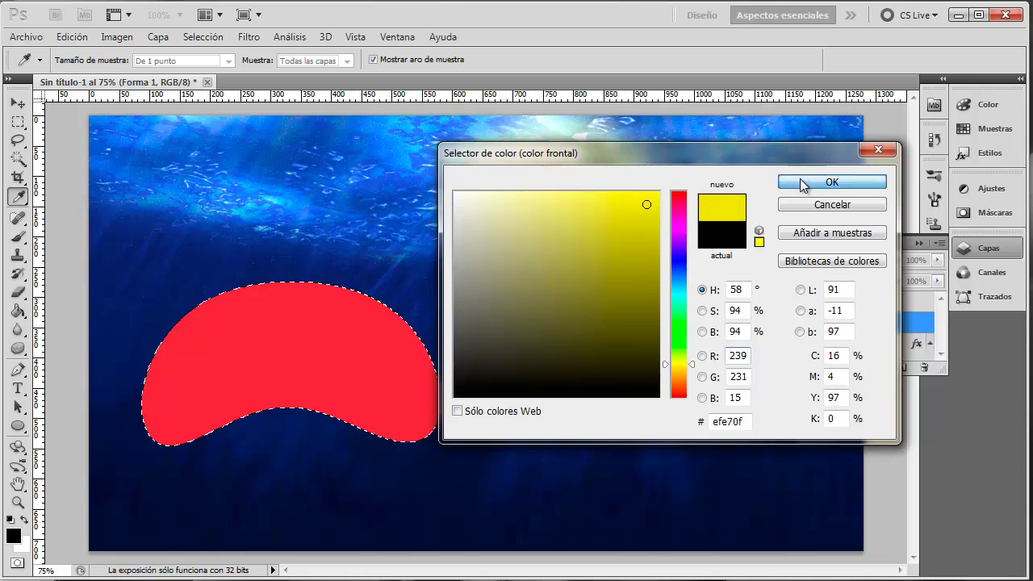
left_click(807, 181)
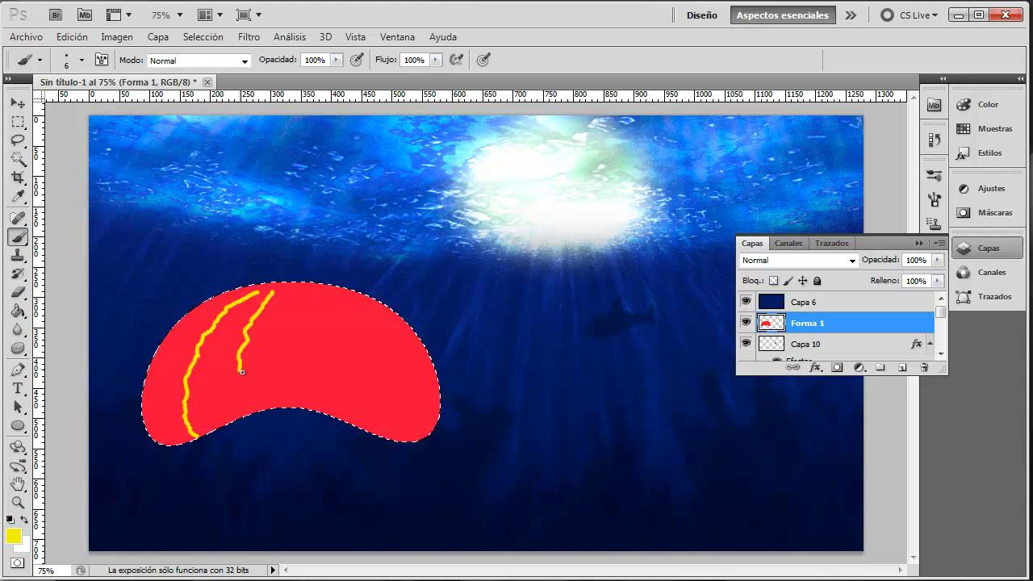
Paint wavy yellow vein strokes down the bell, stepping back to redo the right-side vein.
left_click_drag(241, 410, 244, 415)
left_click_drag(313, 293, 333, 413)
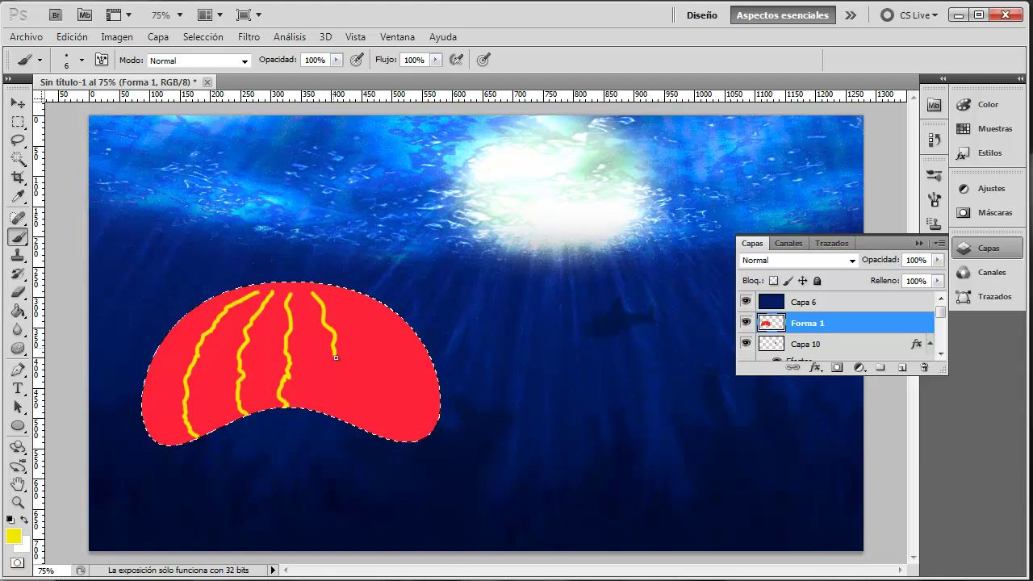
mouse_move(353, 305)
left_mouse_down()
mouse_move(394, 418)
mouse_move(385, 438)
left_mouse_up()
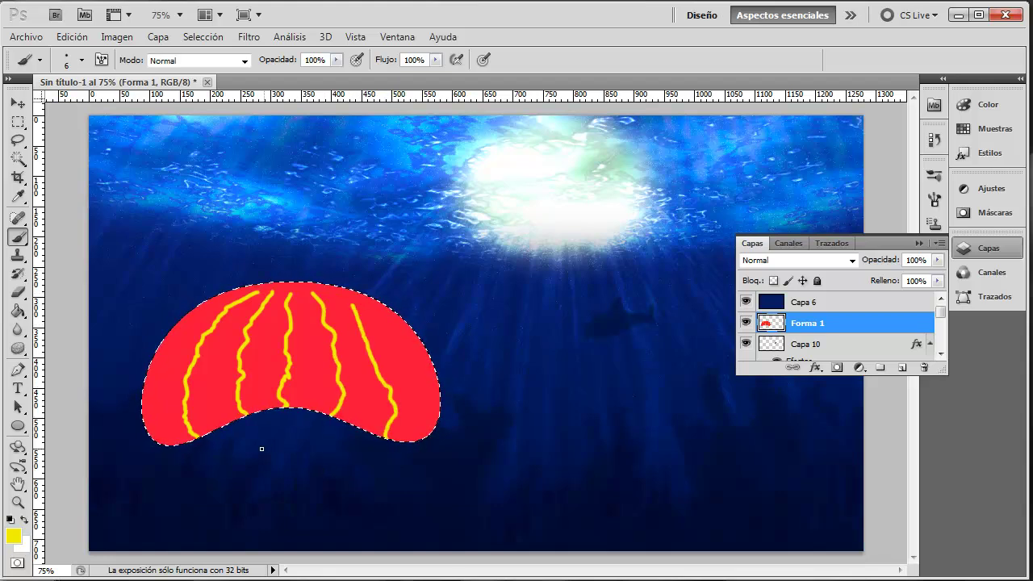
left_click(72, 36)
left_click(89, 84)
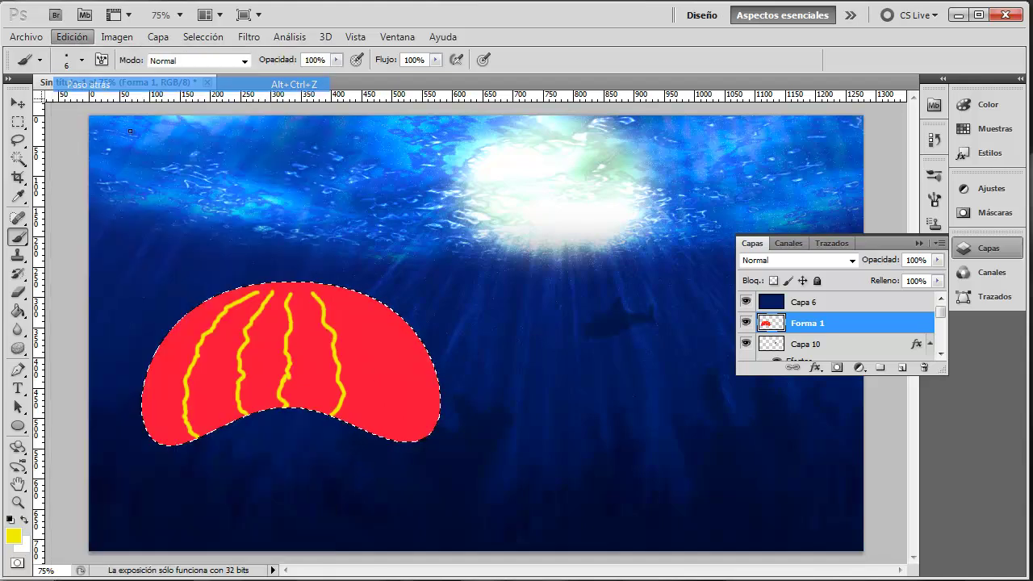
mouse_move(346, 300)
left_mouse_down()
mouse_move(379, 335)
mouse_move(396, 437)
left_mouse_up()
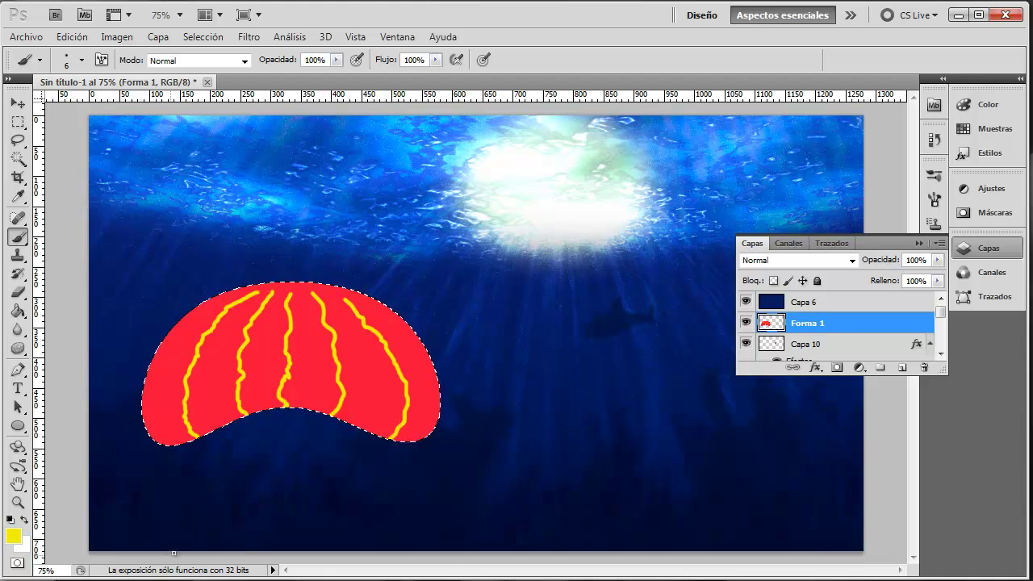
Apply a Gaussian Blur of about 9.5 px to the bell and veins on Forma 1.
left_click(249, 36)
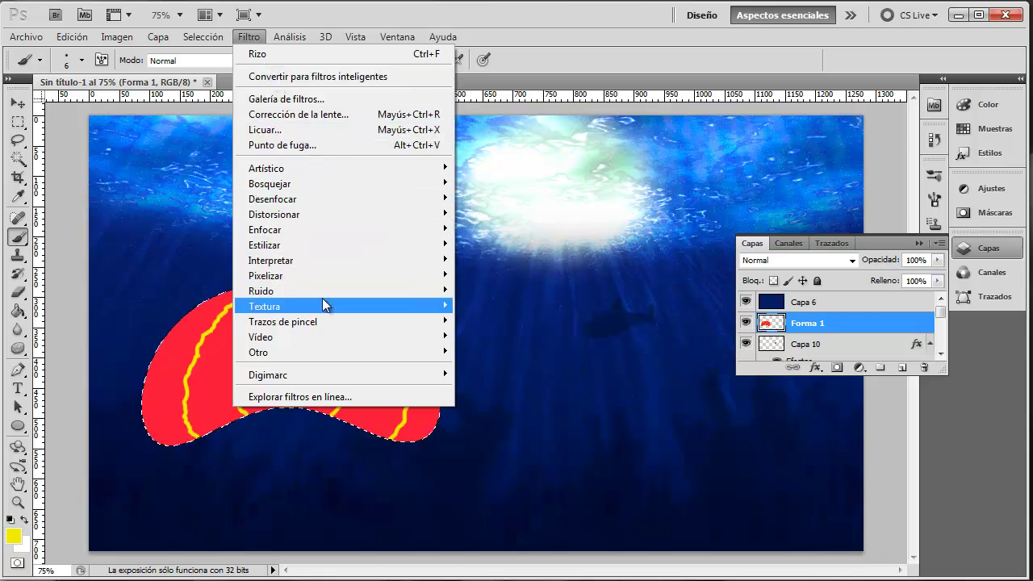
left_click(250, 37)
left_click(247, 37)
mouse_move(273, 198)
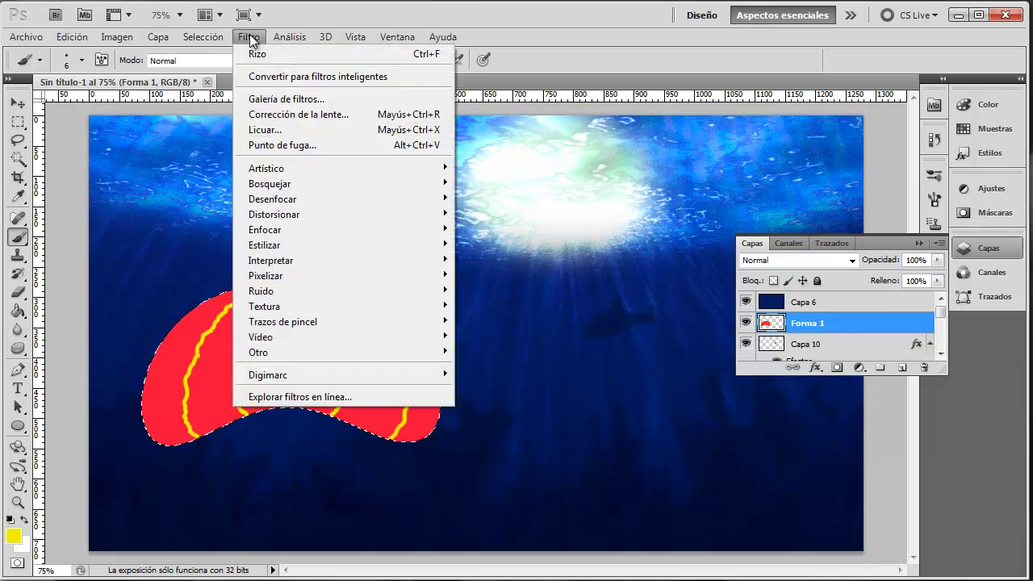
left_click(536, 305)
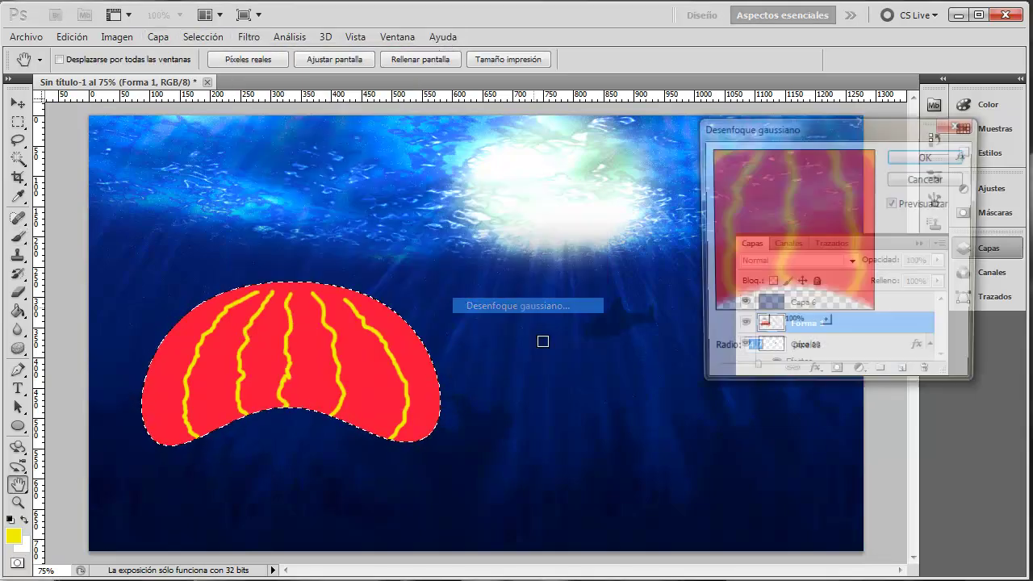
left_click_drag(754, 374, 779, 381)
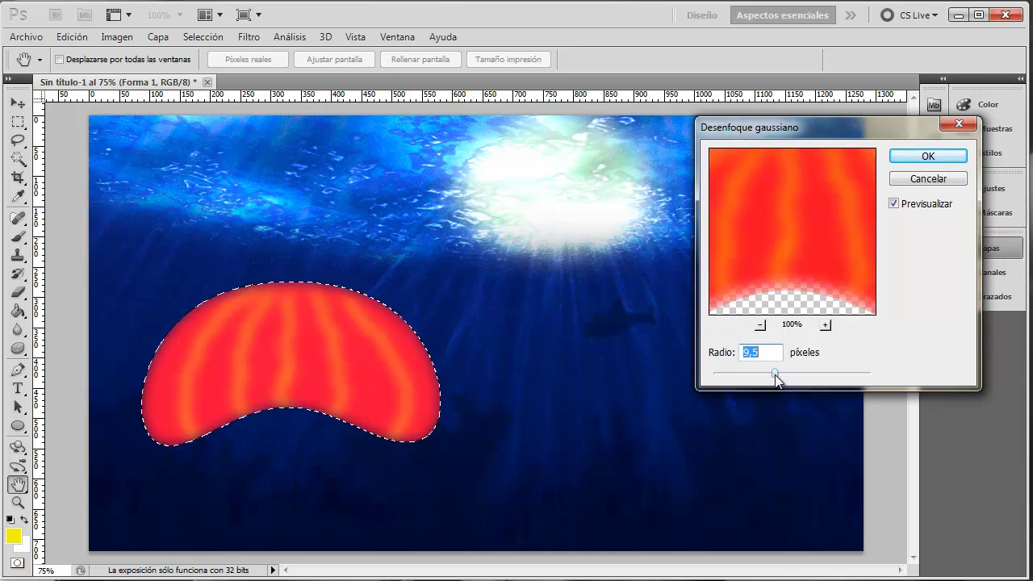
left_click(925, 156)
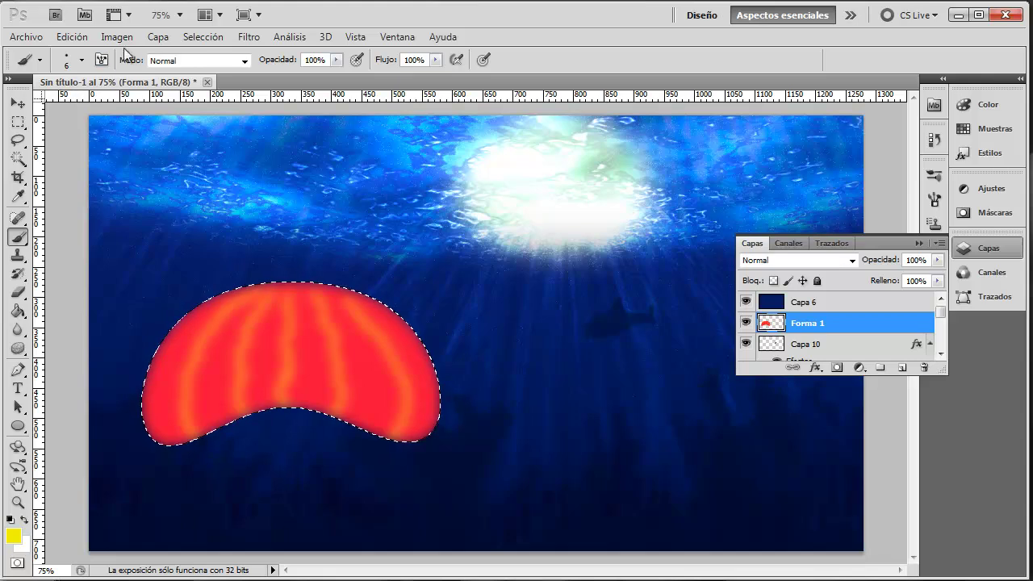
Adjust the bell's Levels to input values 189, 0.88 and 239.
left_click(118, 37)
left_click(411, 92)
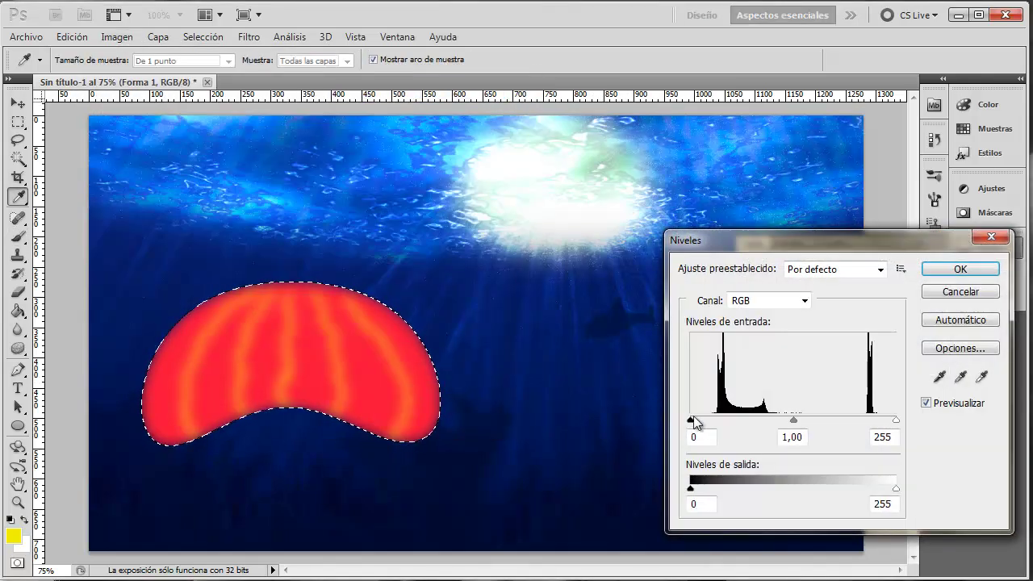
left_click_drag(691, 420, 842, 413)
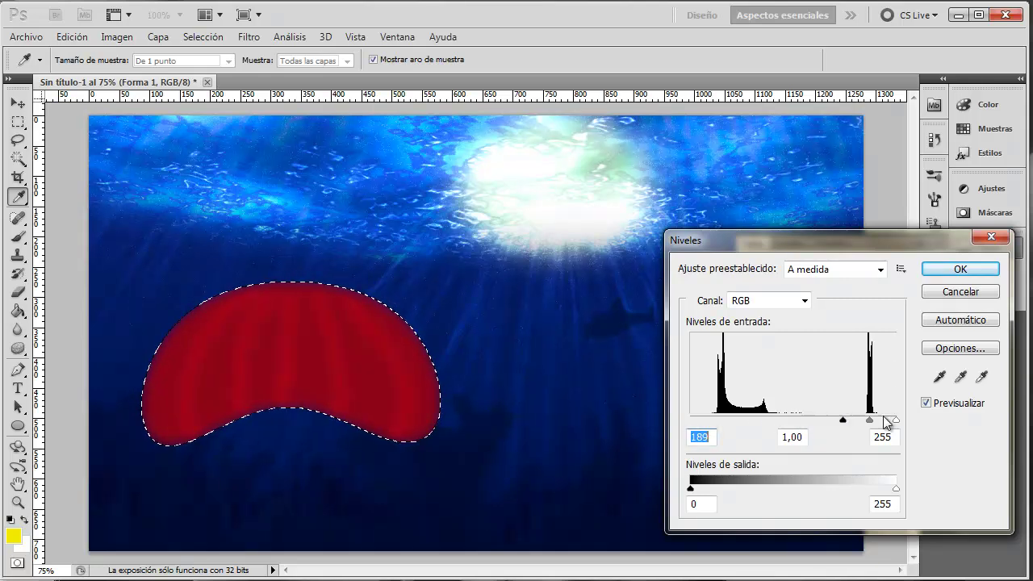
left_click_drag(895, 420, 868, 428)
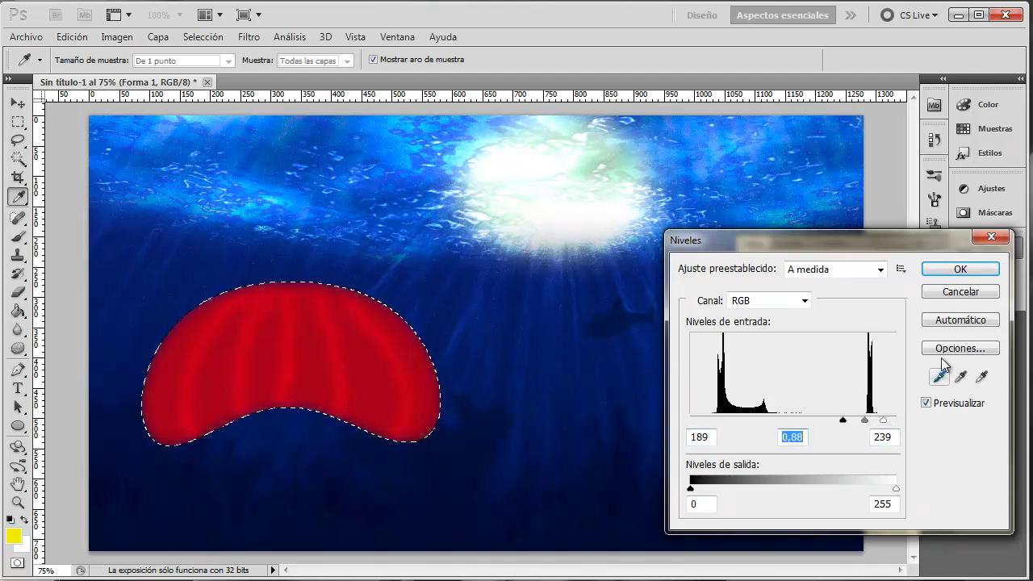
left_click(957, 270)
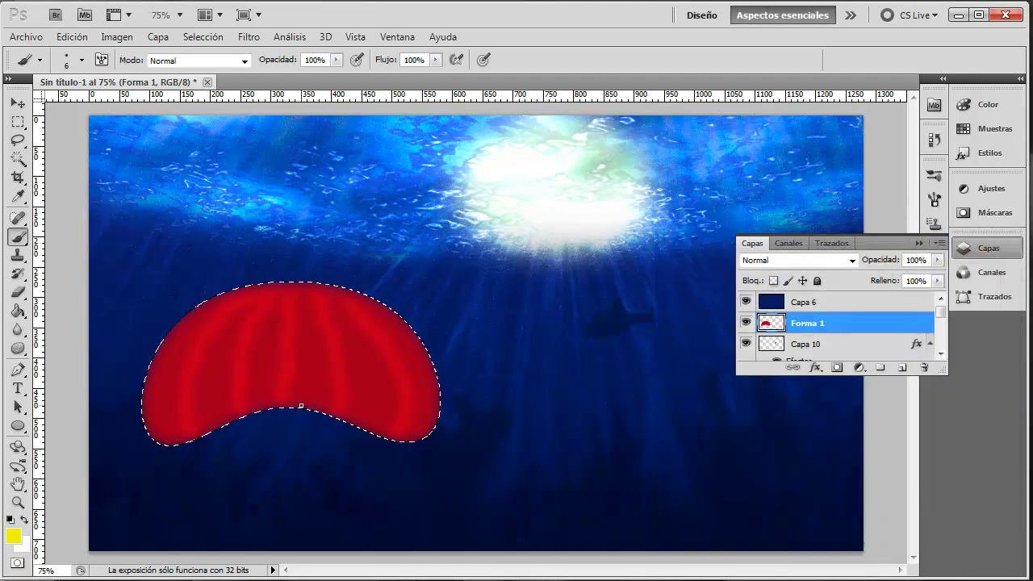
Apply Hue/Saturation with hue +5, saturation +26, lightness +15, then deselect.
left_click(117, 36)
mouse_move(127, 77)
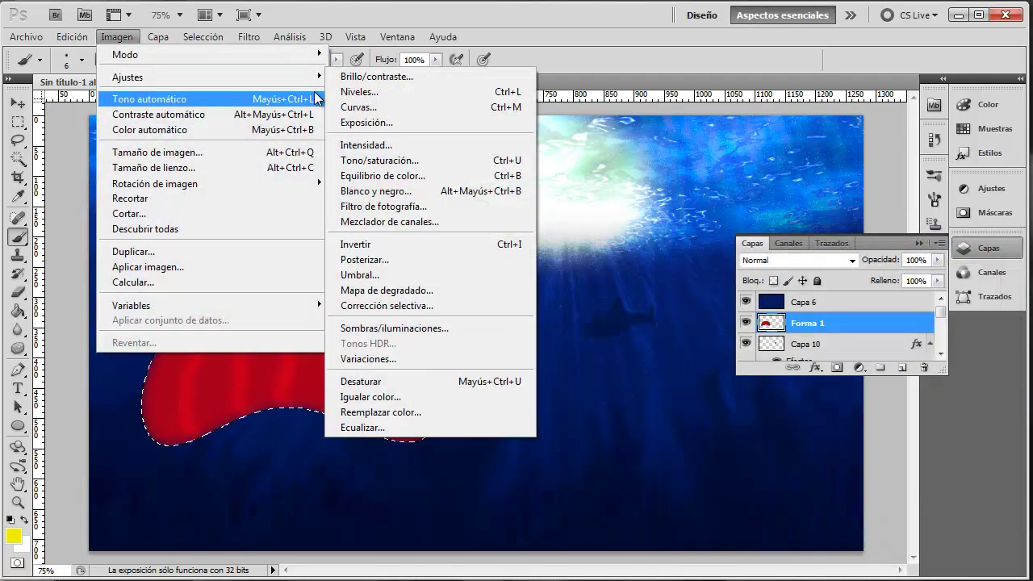
left_click(380, 159)
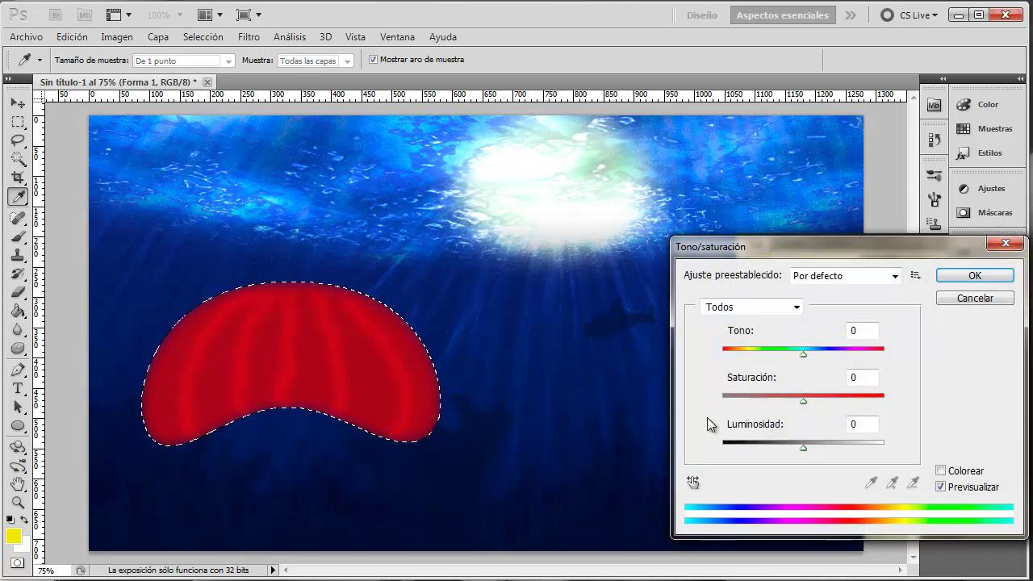
left_click_drag(799, 402, 821, 403)
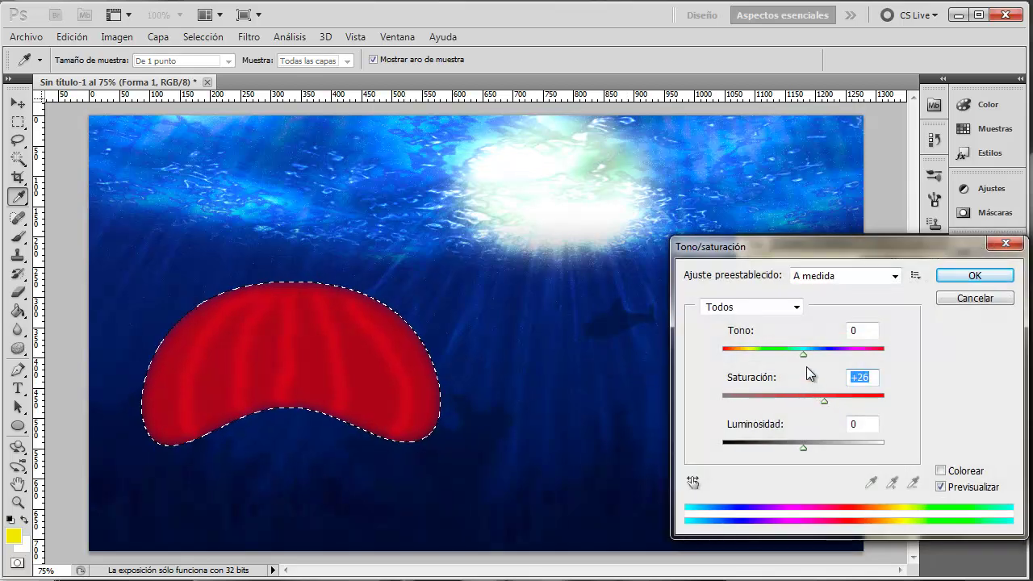
left_click_drag(803, 446, 814, 442)
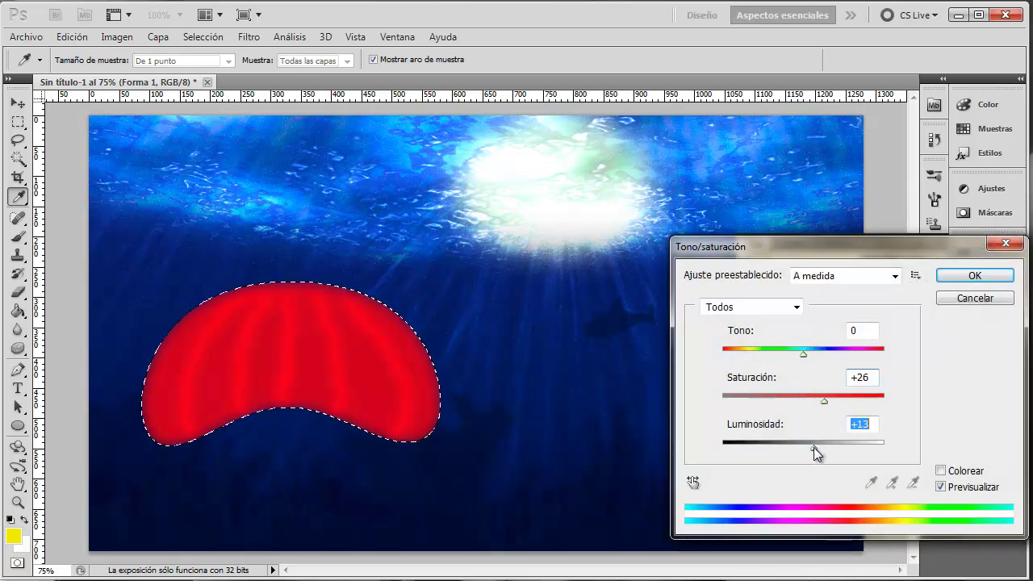
mouse_move(803, 354)
left_mouse_down()
mouse_move(837, 355)
mouse_move(807, 353)
left_mouse_up()
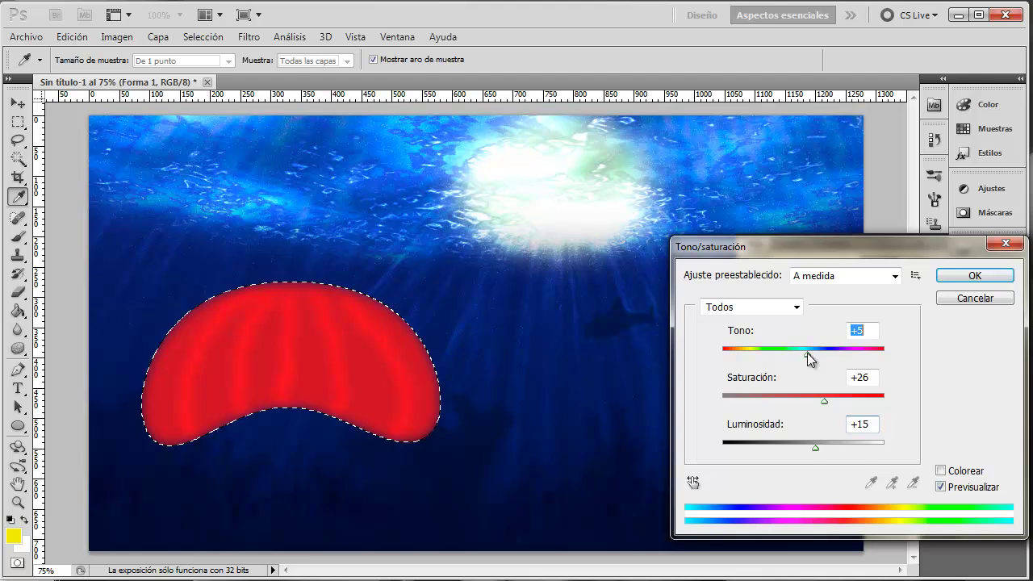
left_click(975, 276)
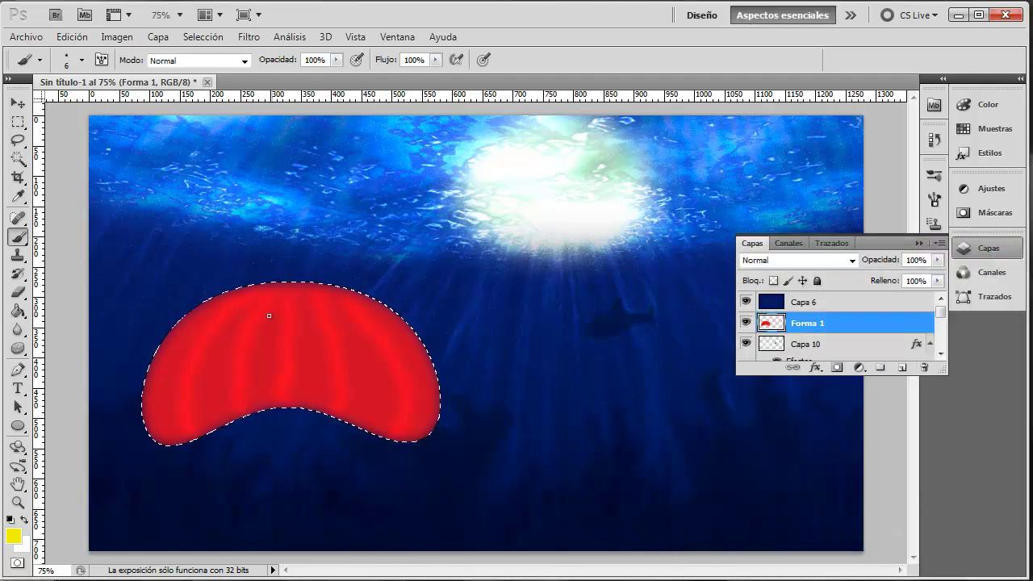
left_click(204, 37)
left_click(214, 70)
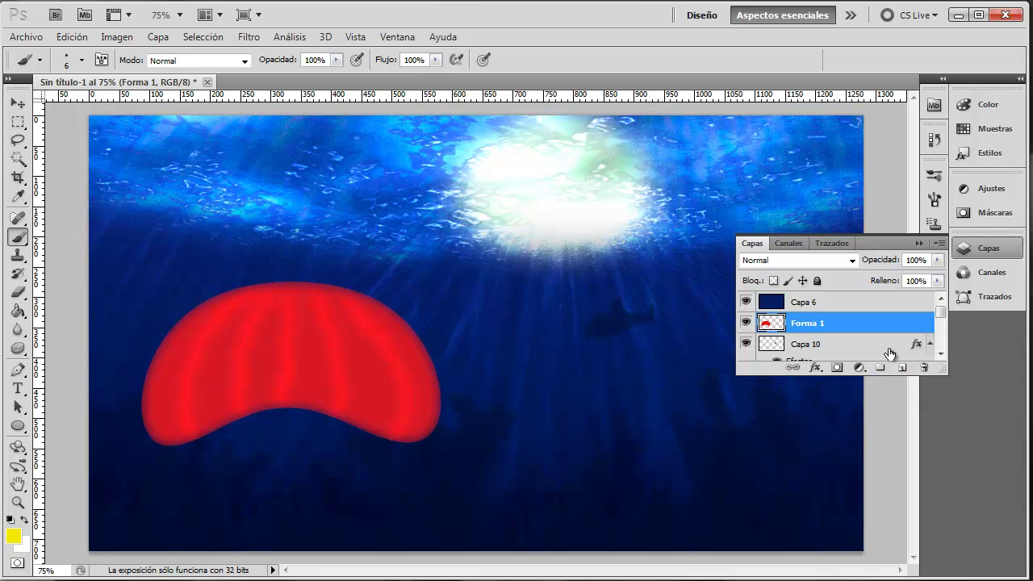
Add new layer Capa 11 and choose a 19 px hard brush.
left_click(901, 368)
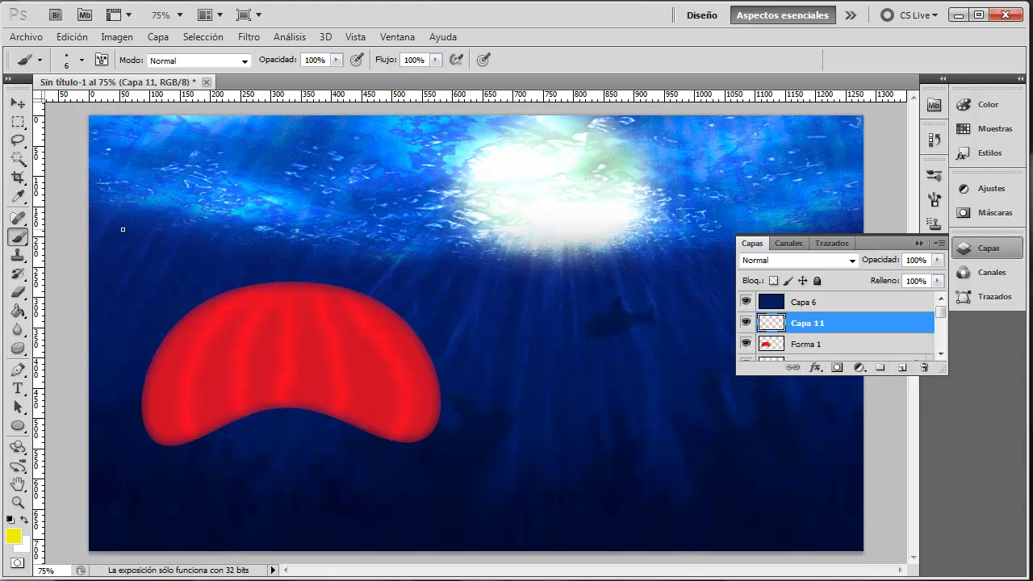
left_click(82, 61)
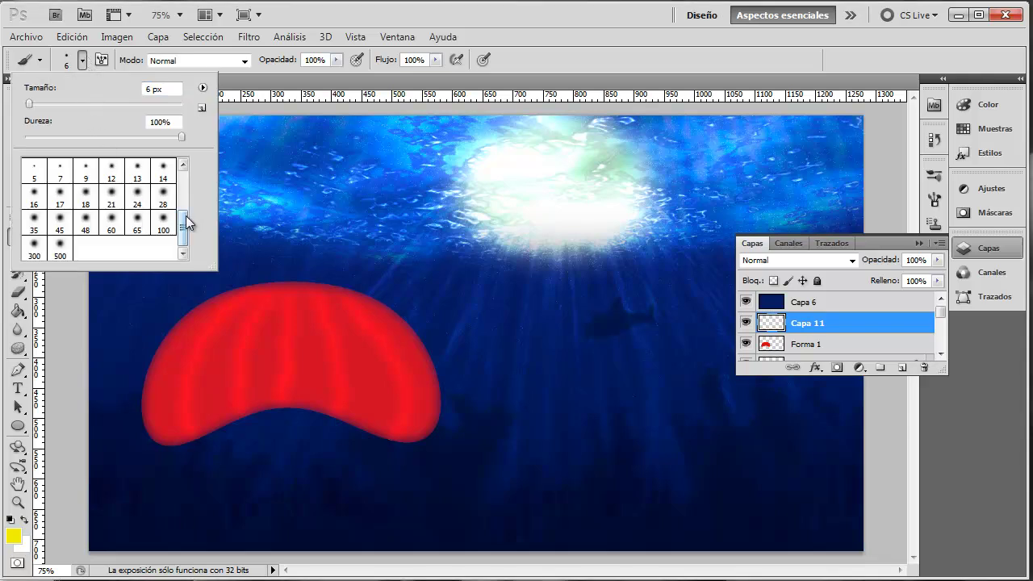
left_click_drag(187, 223, 192, 176)
left_click(164, 193)
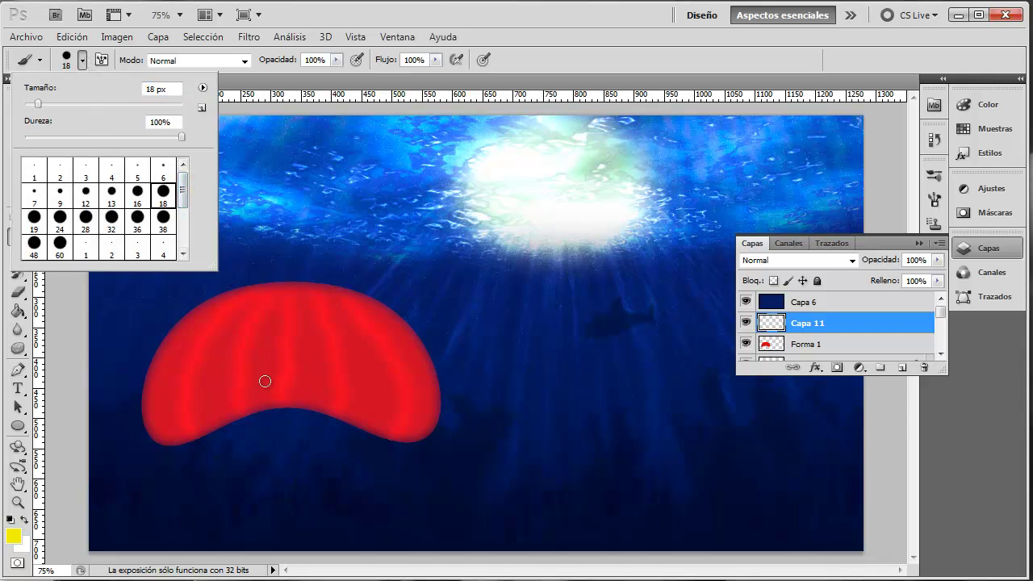
left_click(34, 218)
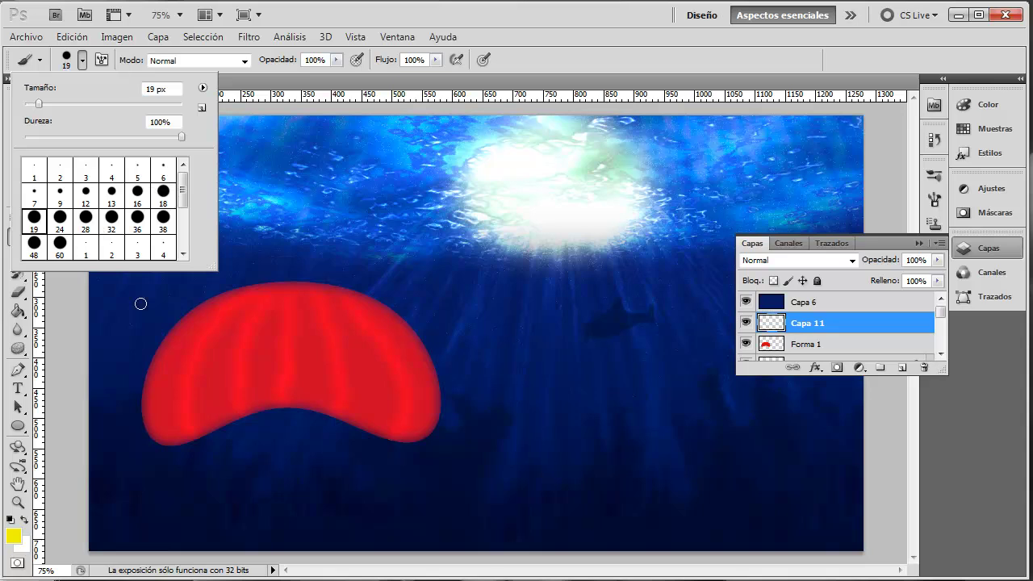
left_click(226, 409)
Paint five wavy yellow tentacles below the bell plus strokes along its underside.
mouse_move(216, 386)
left_mouse_down()
mouse_move(209, 531)
mouse_move(194, 556)
left_mouse_up()
left_click_drag(247, 375, 263, 555)
mouse_move(290, 381)
left_mouse_down()
mouse_move(295, 484)
mouse_move(323, 558)
left_mouse_up()
mouse_move(331, 386)
left_mouse_down()
mouse_move(334, 490)
mouse_move(352, 557)
left_mouse_up()
left_click_drag(367, 396, 378, 552)
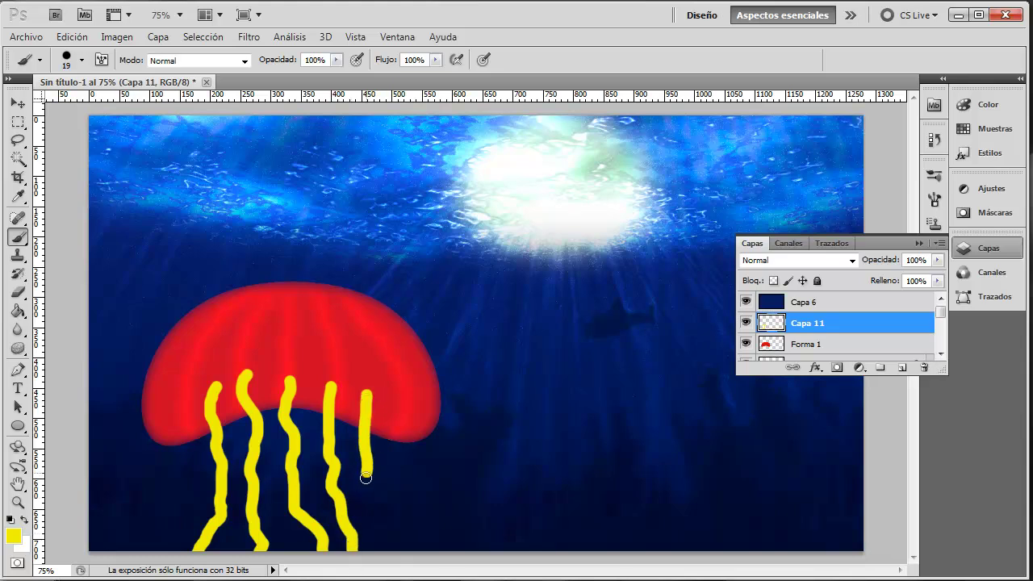
mouse_move(359, 421)
left_mouse_down()
mouse_move(313, 426)
mouse_move(311, 405)
mouse_move(295, 408)
mouse_move(283, 432)
mouse_move(267, 409)
mouse_move(234, 413)
mouse_move(223, 431)
mouse_move(170, 430)
left_mouse_up()
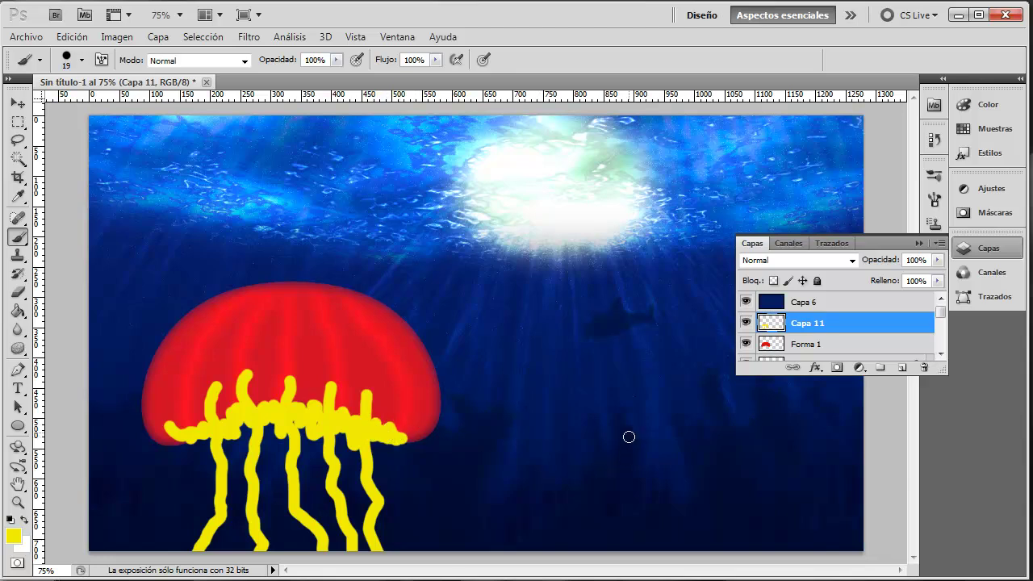
Load the Forma 1 selection and erase the yellow strokes inside the bell.
left_click(773, 344, "ctrl")
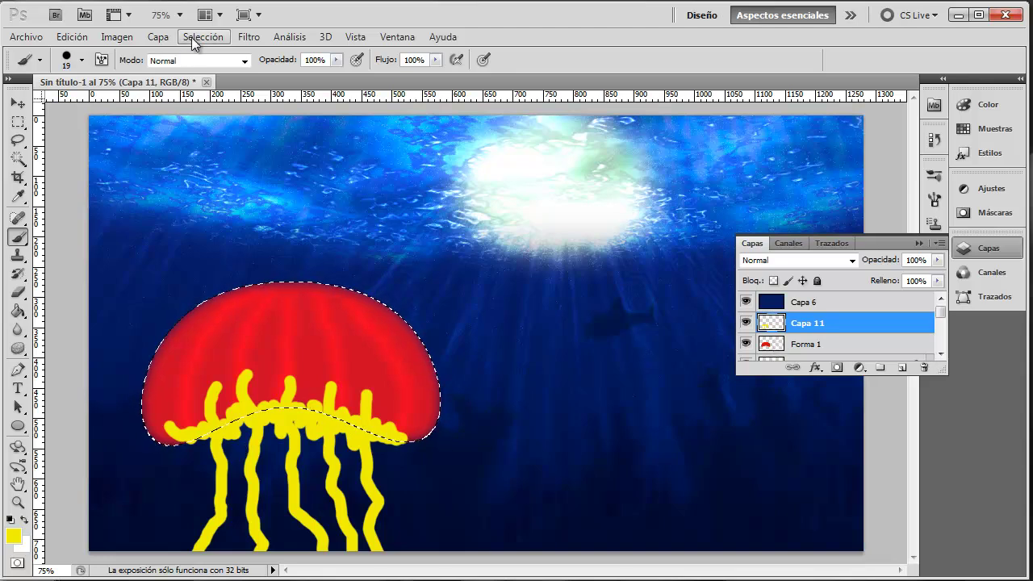
left_click(16, 303)
mouse_move(153, 381)
left_mouse_down()
mouse_move(177, 406)
mouse_move(253, 376)
mouse_move(266, 397)
mouse_move(181, 436)
mouse_move(243, 369)
mouse_move(270, 390)
mouse_move(242, 414)
mouse_move(343, 421)
mouse_move(404, 411)
mouse_move(395, 432)
mouse_move(379, 411)
mouse_move(404, 447)
left_mouse_up()
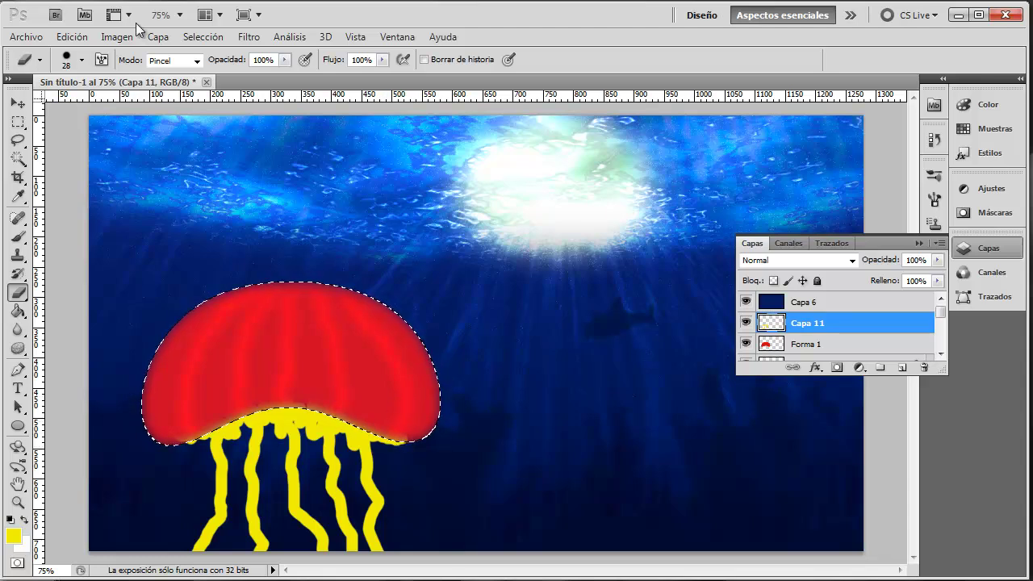
Deselect and erase leftover yellow along the bell's lower edge.
left_click(203, 36)
left_click(212, 68)
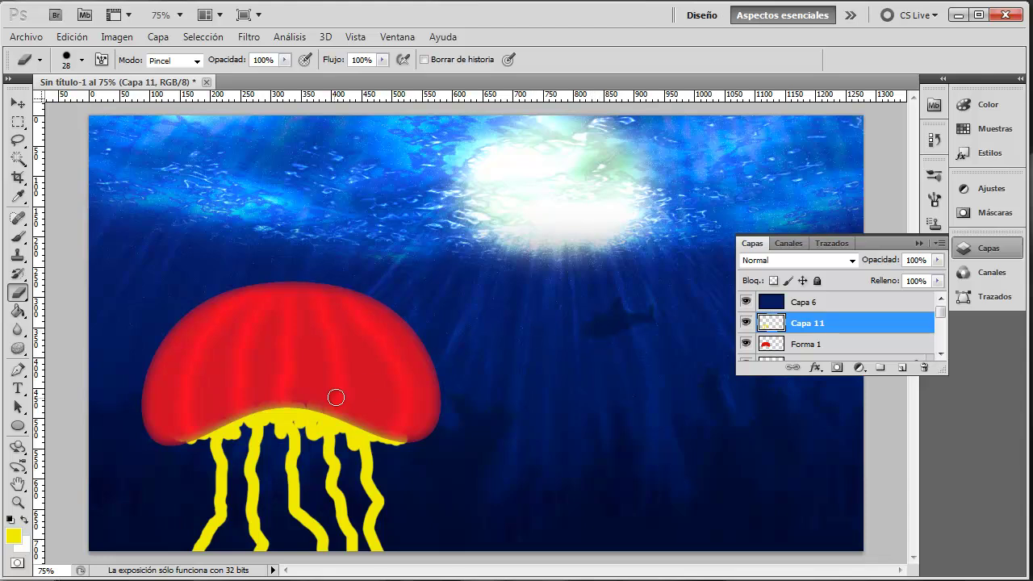
left_click_drag(300, 398, 414, 434)
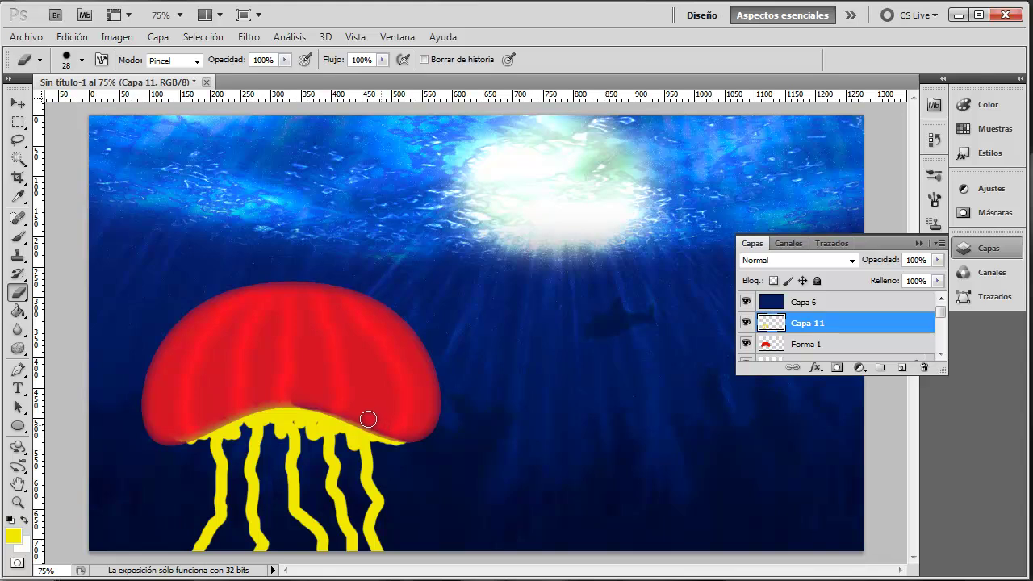
mouse_move(309, 400)
left_mouse_down()
mouse_move(258, 401)
mouse_move(175, 433)
mouse_move(242, 403)
mouse_move(155, 440)
mouse_move(239, 406)
mouse_move(180, 455)
left_mouse_up()
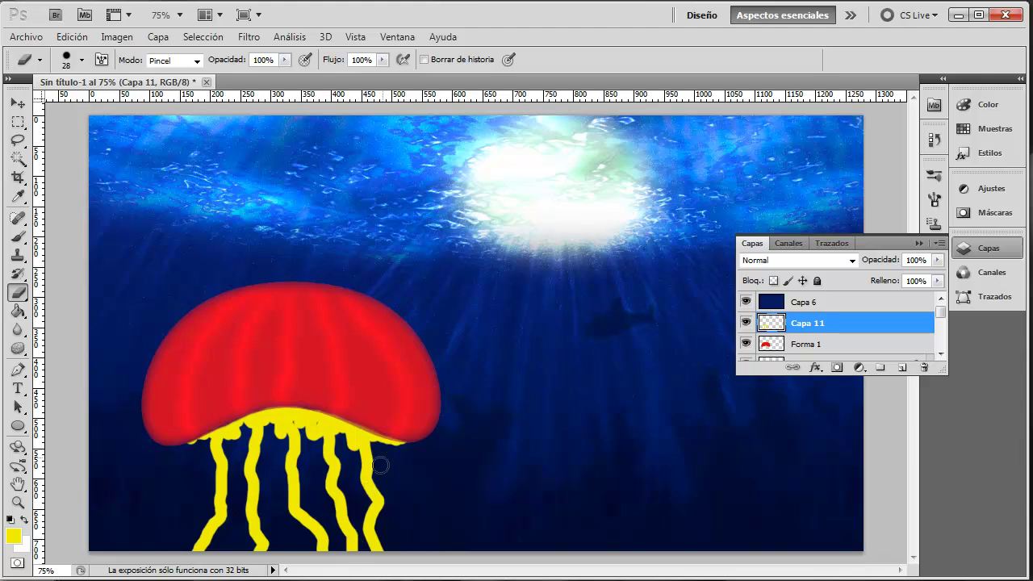
left_click_drag(392, 426, 331, 404)
Give Capa 11 a red Colour Overlay and a 21 px Inner Glow.
double_click(843, 326)
left_click_drag(266, 73, 720, 94)
left_click(541, 323)
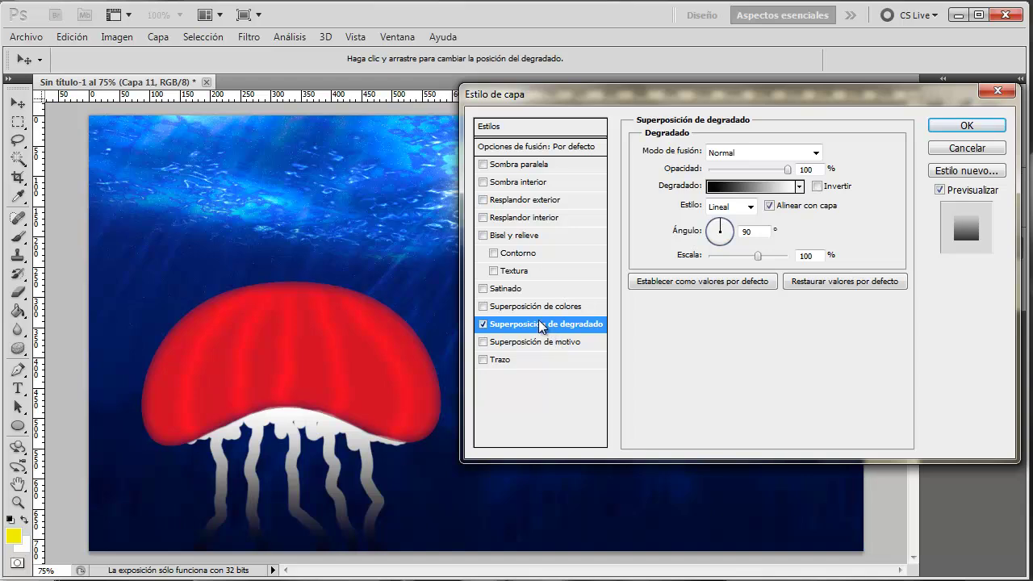
left_click(484, 323)
left_click(483, 307)
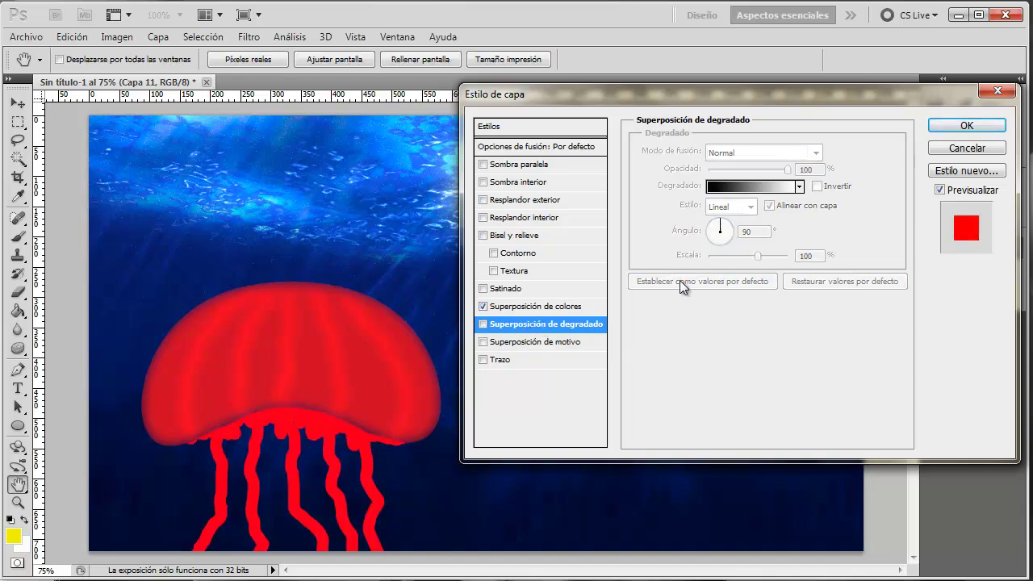
left_click(530, 183)
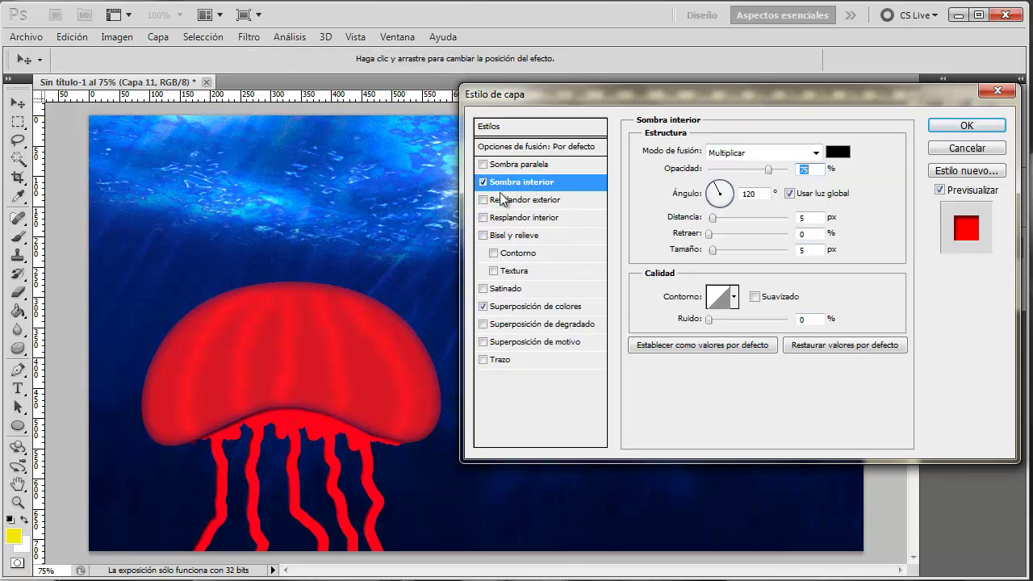
left_click(484, 183)
left_click(511, 220)
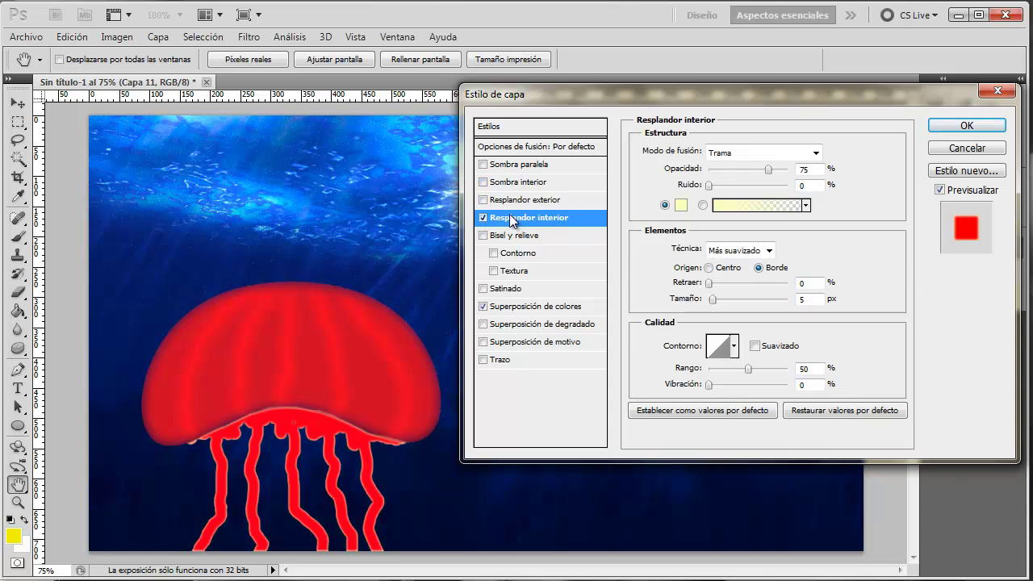
mouse_move(713, 299)
left_mouse_down()
mouse_move(729, 303)
mouse_move(720, 301)
left_mouse_up()
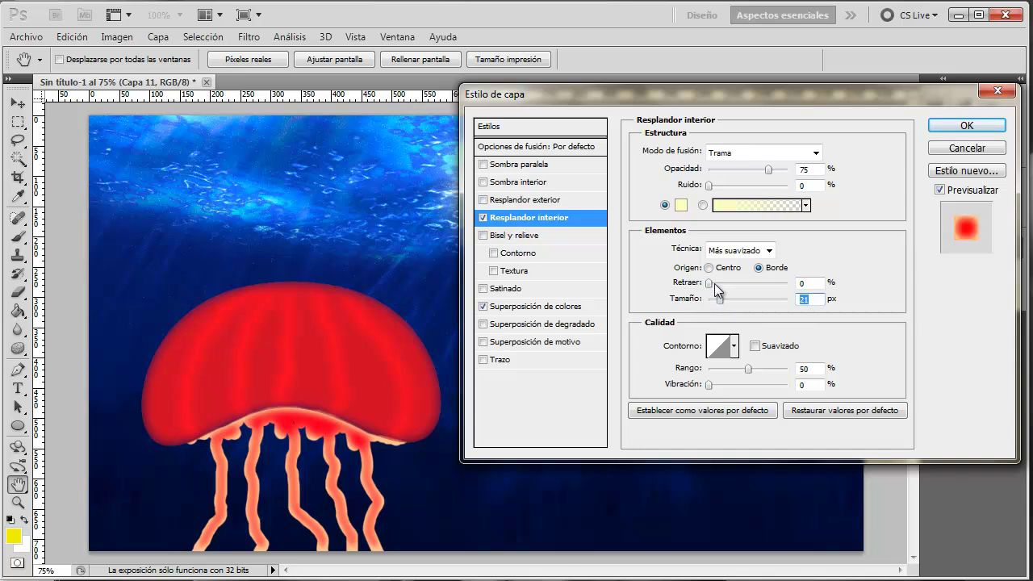
mouse_move(768, 169)
left_mouse_down()
mouse_move(749, 170)
mouse_move(757, 179)
left_mouse_up()
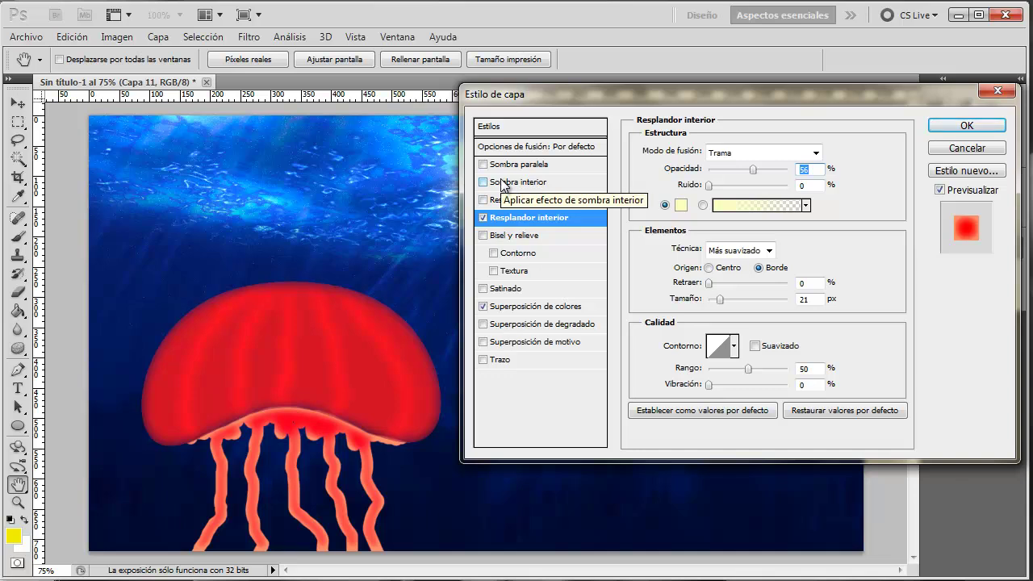
Add an Inner Shadow with 20 px distance and 13 px size, and apply the style.
left_click(505, 184)
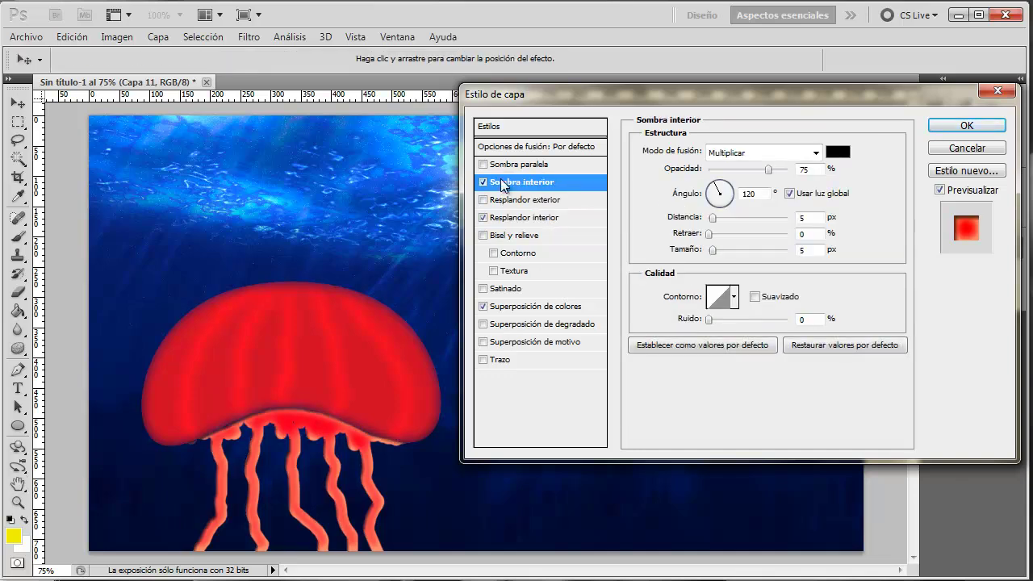
left_click_drag(713, 219, 723, 249)
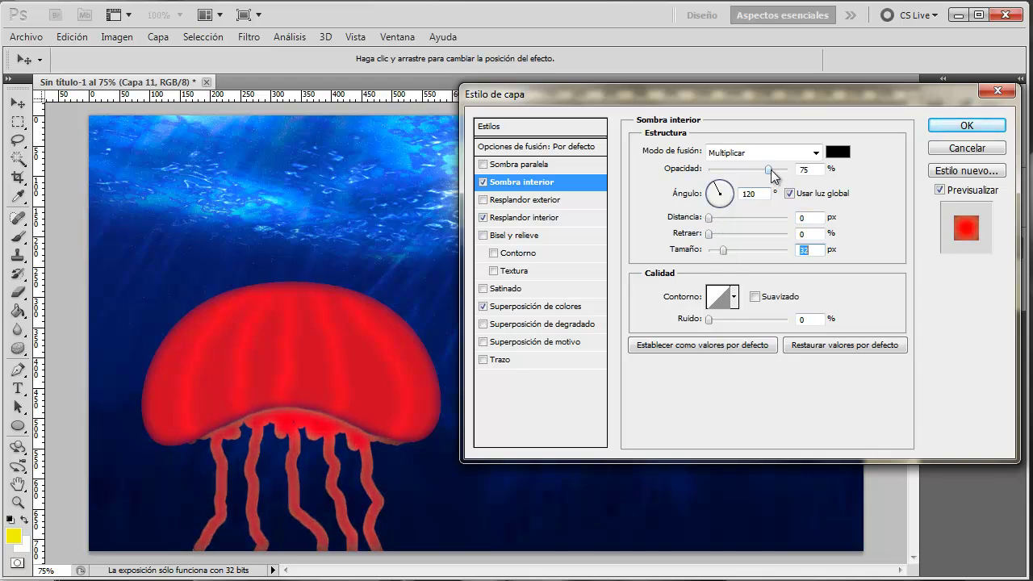
mouse_move(709, 219)
left_mouse_down()
mouse_move(728, 225)
mouse_move(709, 251)
mouse_move(719, 251)
left_mouse_up()
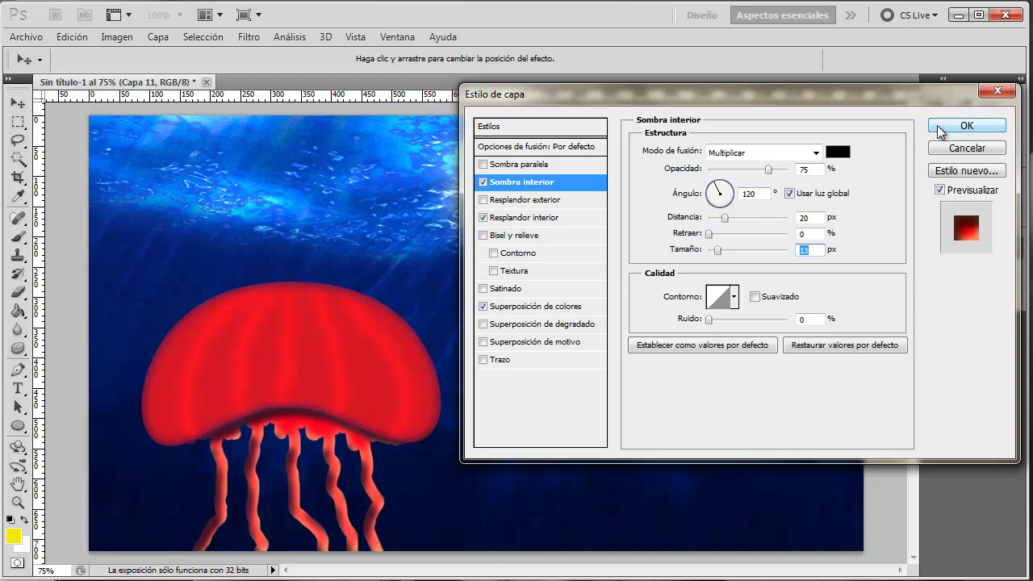
left_click(966, 125)
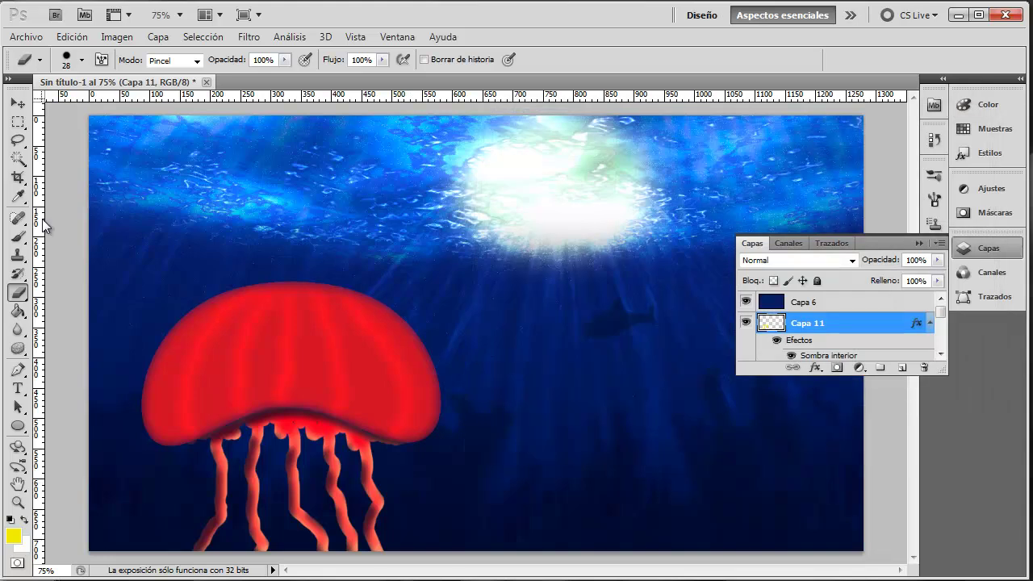
Free Transform the tentacles taller and narrower, moving them up under the red bell.
left_click(18, 122)
right_click(271, 447)
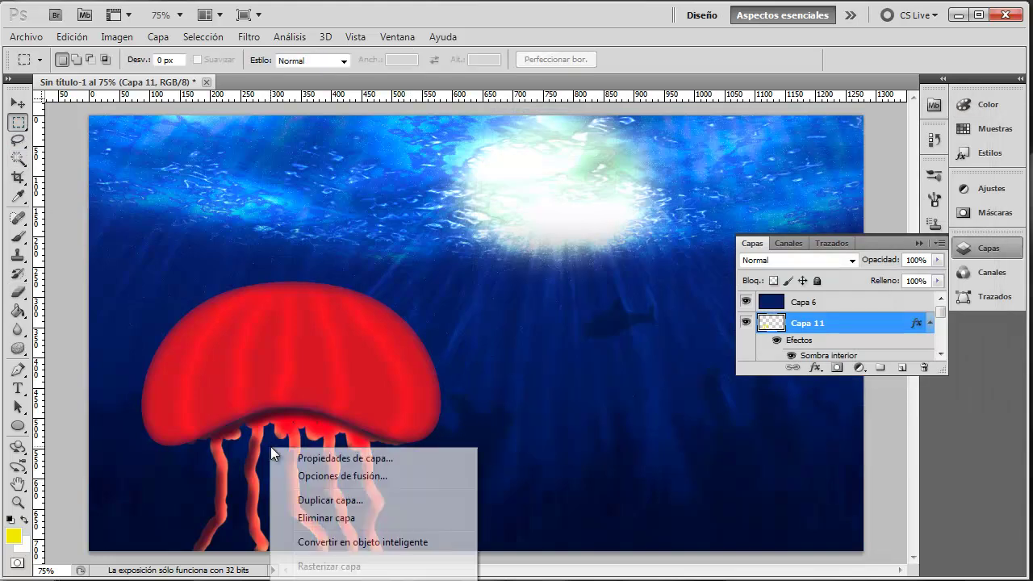
left_click(340, 558)
left_click_drag(296, 554, 296, 580)
left_click_drag(410, 435, 340, 437)
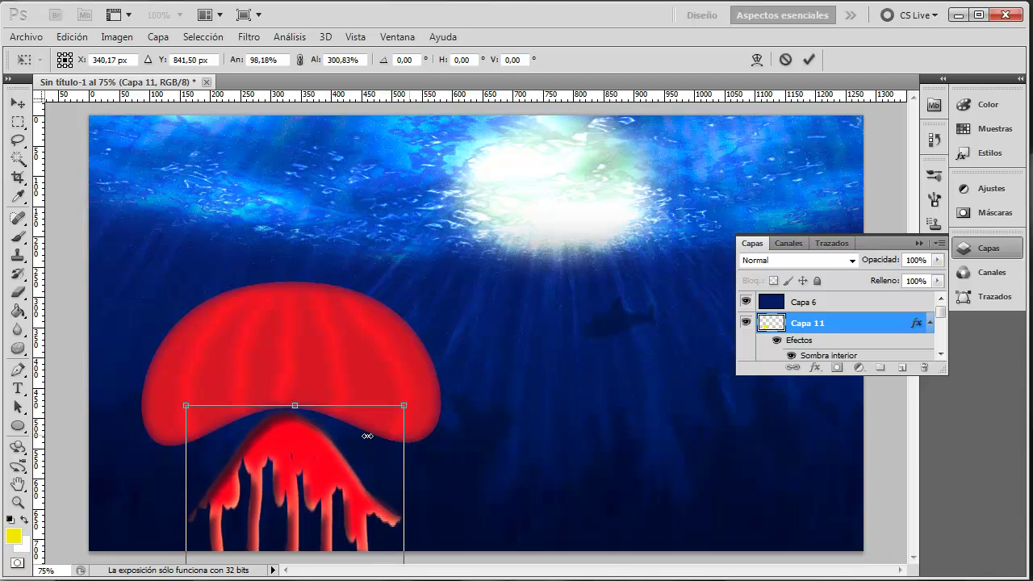
left_click_drag(277, 436, 298, 351)
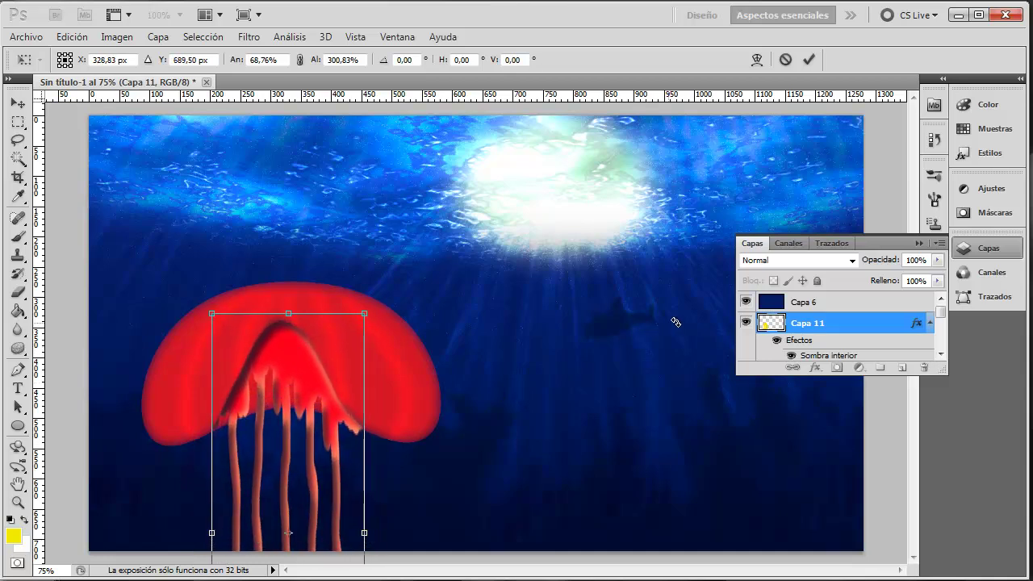
key("Return")
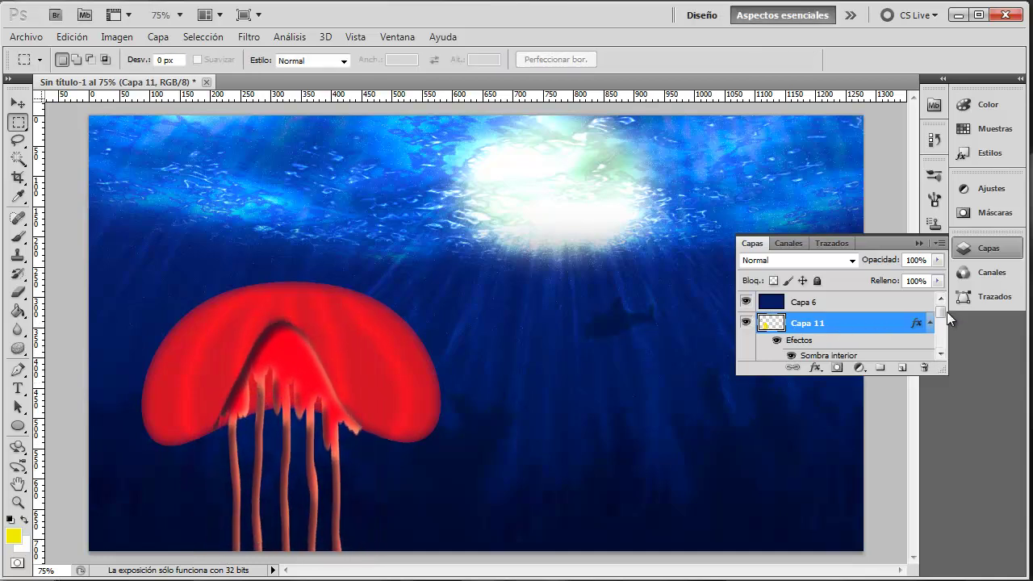
scroll(940, 315, "down", 5)
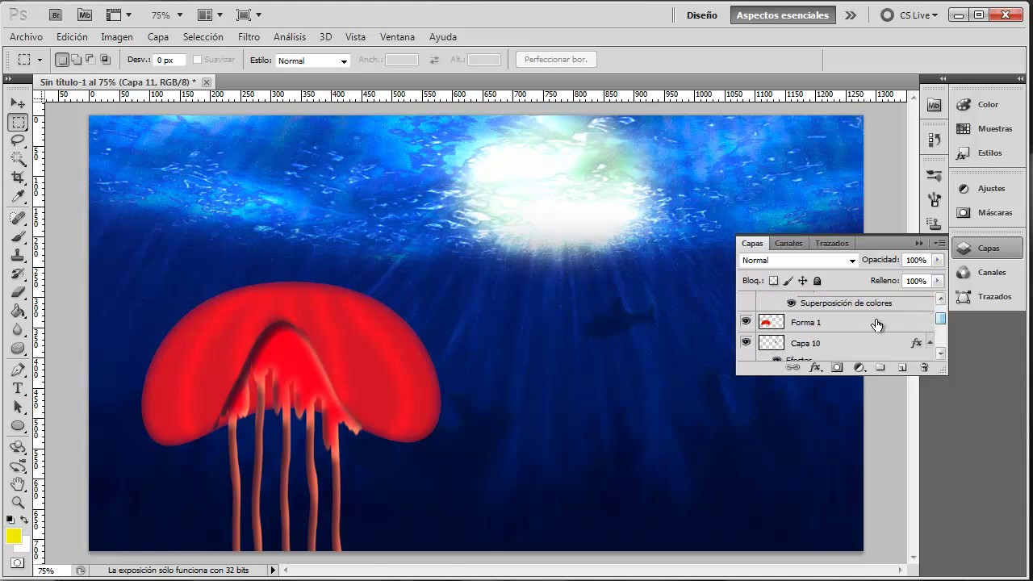
scroll(868, 295, "up", 3)
Undo the tentacle transform, move Forma 1 above Capa 11, and reselect Capa 11.
left_click_drag(860, 322, 856, 316)
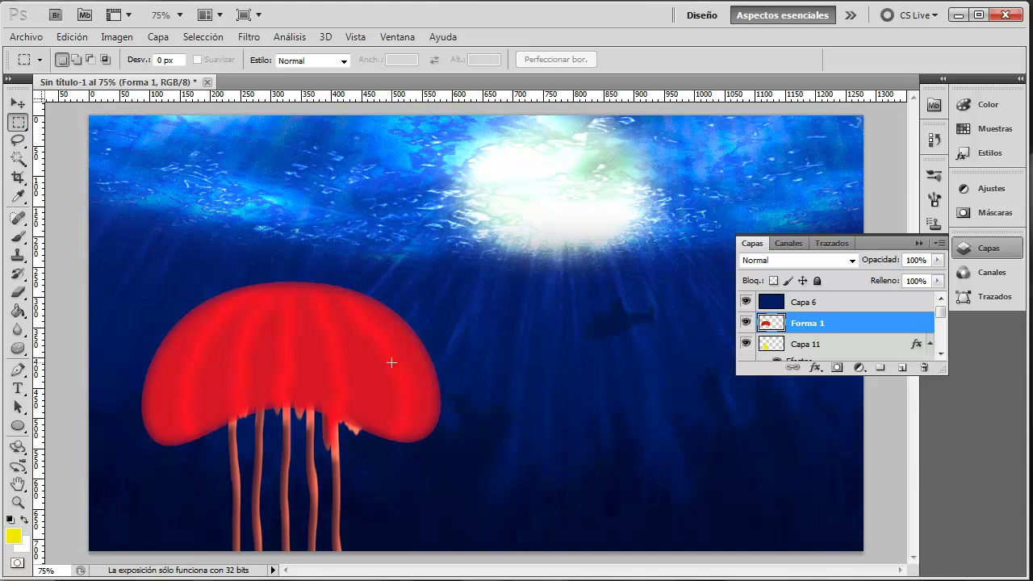
key("ctrl+z")
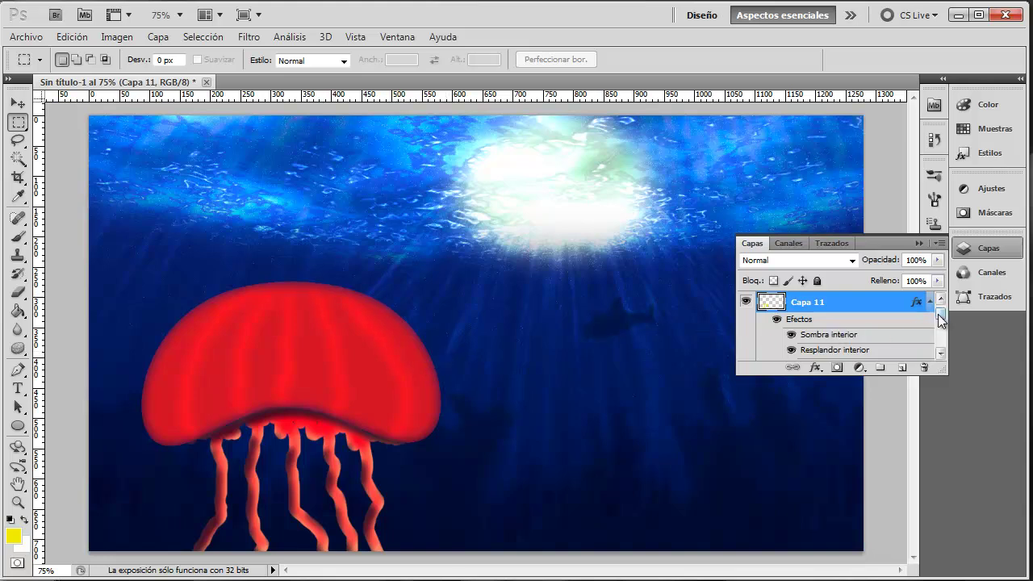
left_click_drag(941, 314, 944, 325)
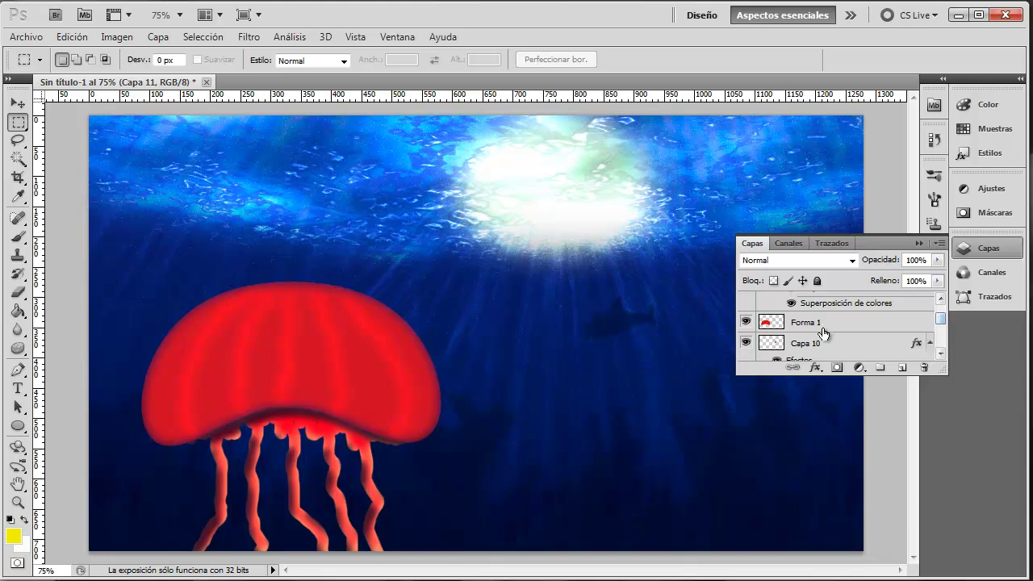
left_click(827, 326)
left_click_drag(942, 322, 945, 311)
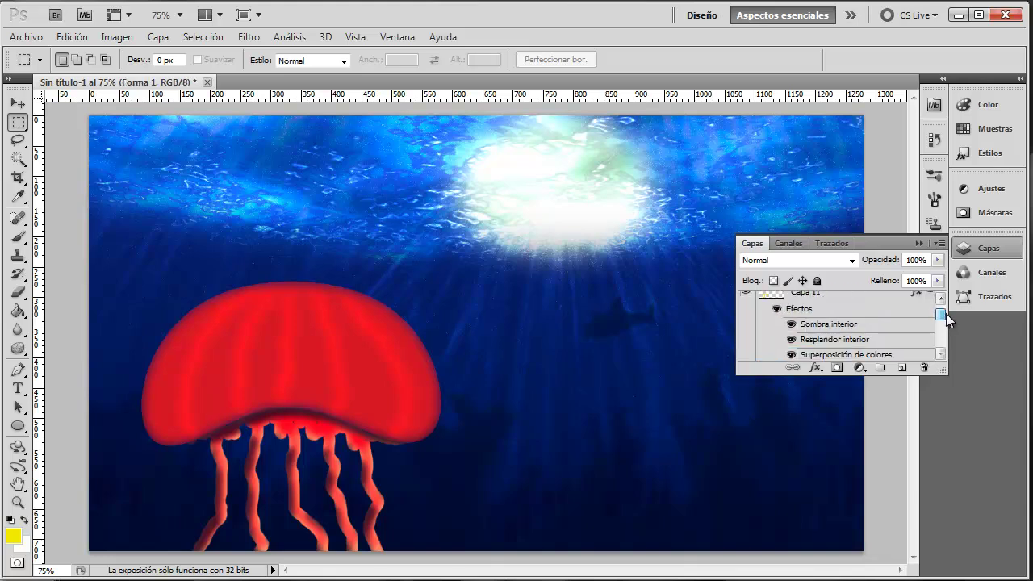
left_click(843, 323)
left_click(745, 302)
left_click(746, 302)
left_click_drag(944, 308, 940, 307)
left_click(930, 311)
left_click_drag(835, 334, 836, 309)
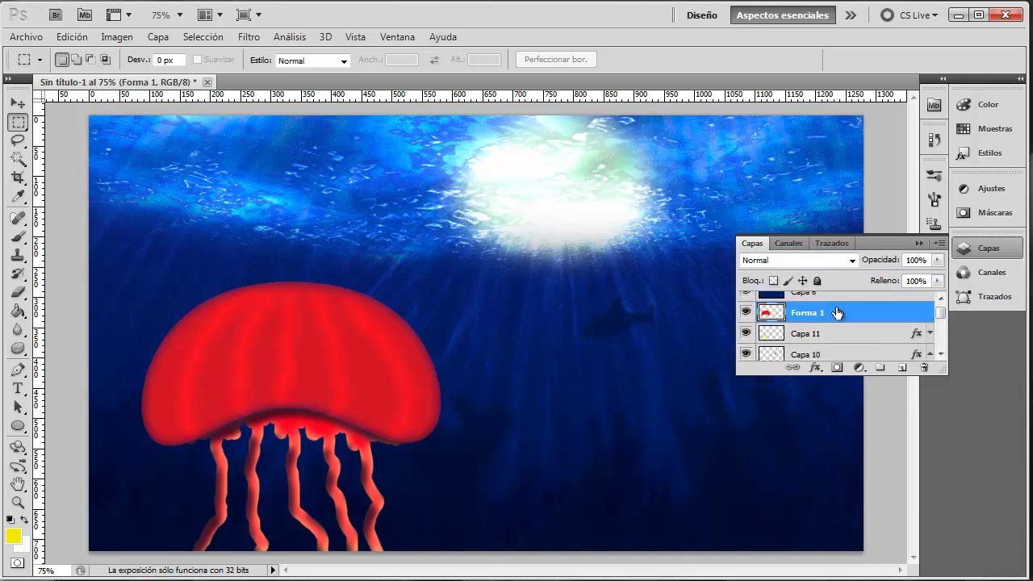
left_click(787, 333)
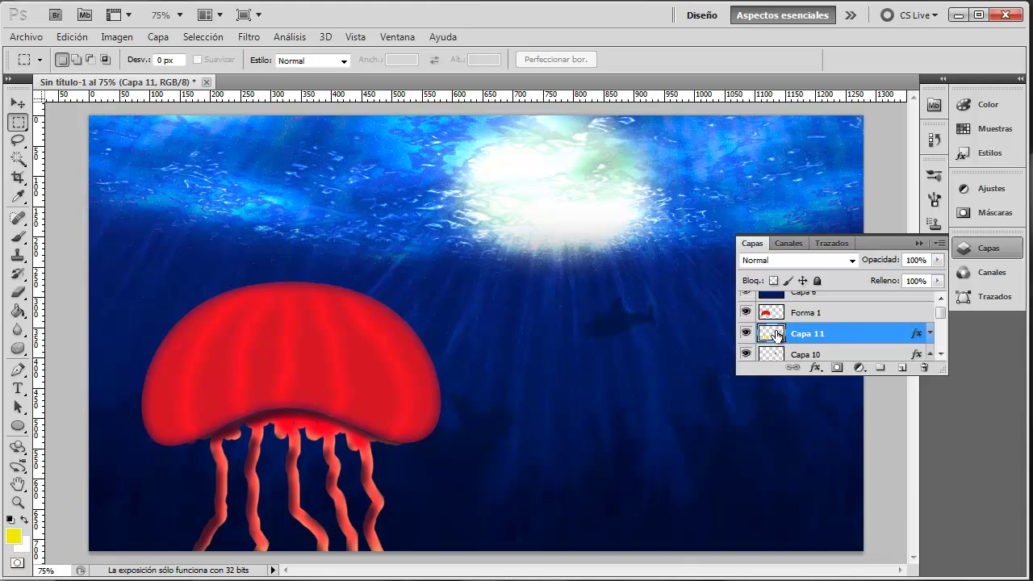
Paint thicker red strokes over the tentacles, then step back to remove stray stripes.
left_click(20, 240)
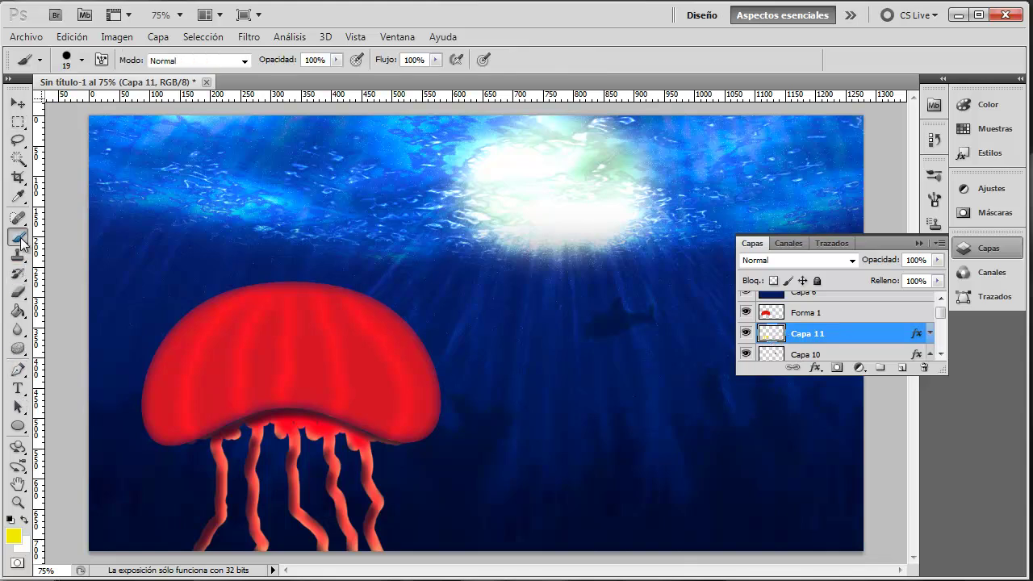
left_click_drag(224, 421, 212, 550)
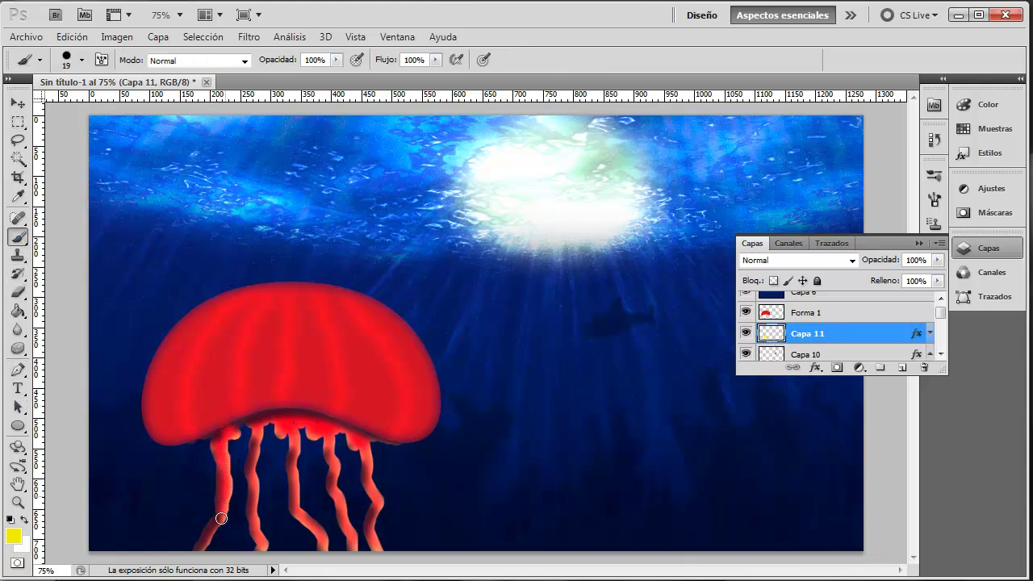
mouse_move(222, 445)
left_mouse_down()
mouse_move(246, 412)
mouse_move(249, 553)
mouse_move(252, 437)
mouse_move(279, 533)
mouse_move(276, 446)
mouse_move(324, 487)
mouse_move(335, 456)
mouse_move(326, 493)
mouse_move(342, 535)
mouse_move(303, 559)
left_mouse_up()
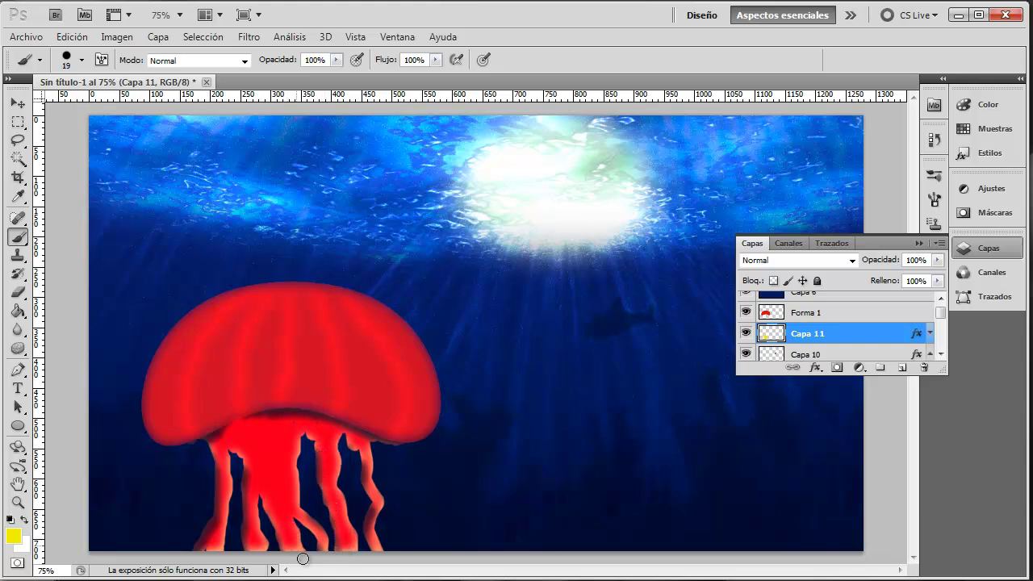
left_click_drag(296, 468, 334, 556)
left_click_drag(297, 495, 328, 530)
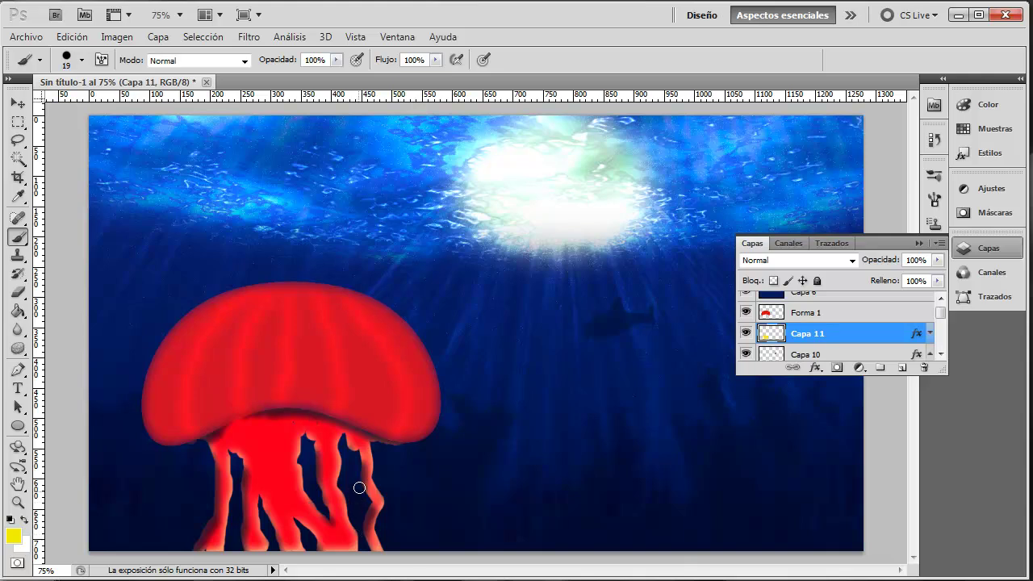
left_click_drag(360, 453, 363, 534)
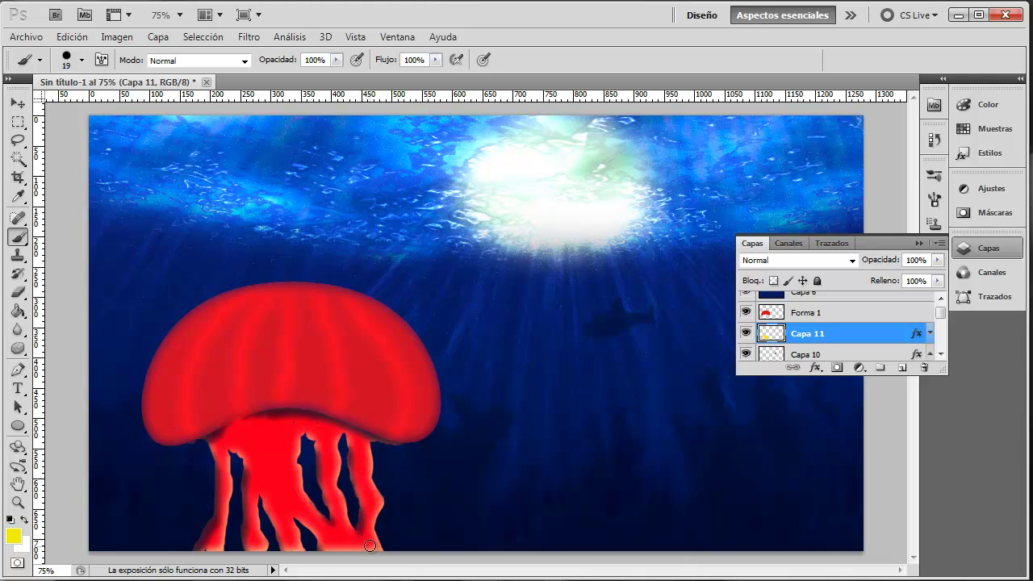
left_click_drag(235, 449, 218, 576)
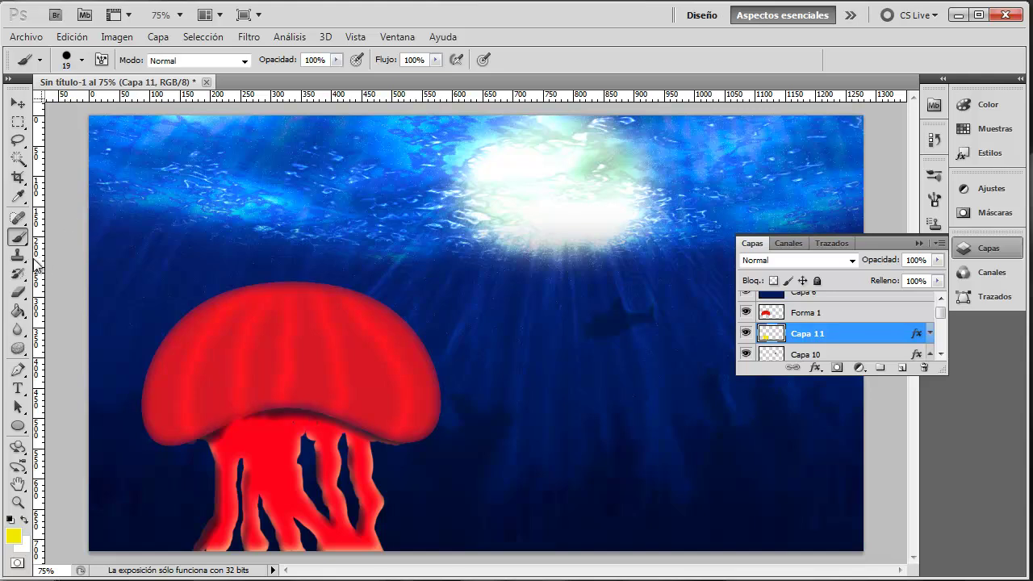
left_click(15, 295)
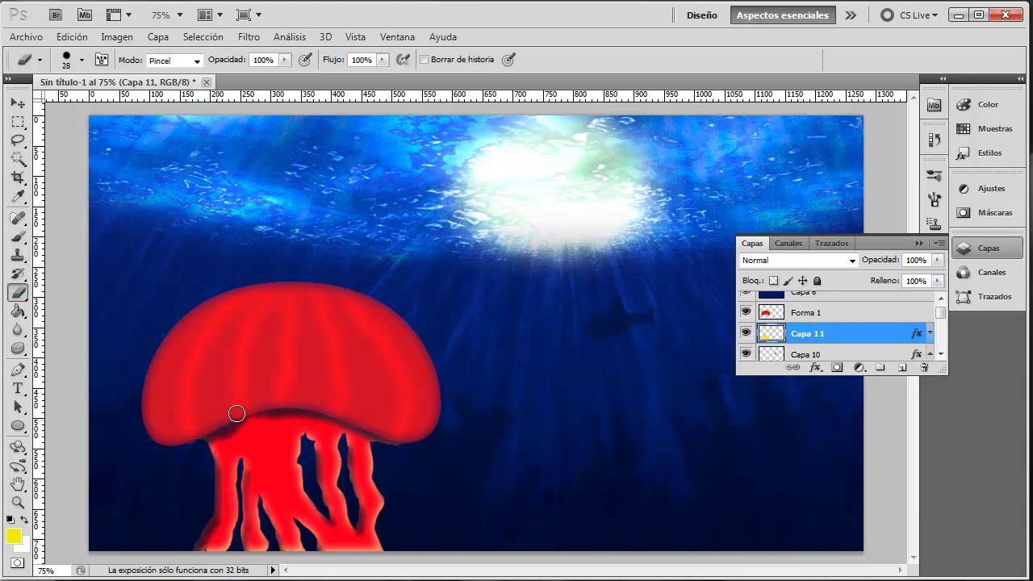
left_click(72, 36)
left_click(129, 80)
Select the bell and tentacle layers and merge them into one jellyfish layer.
left_click(17, 122)
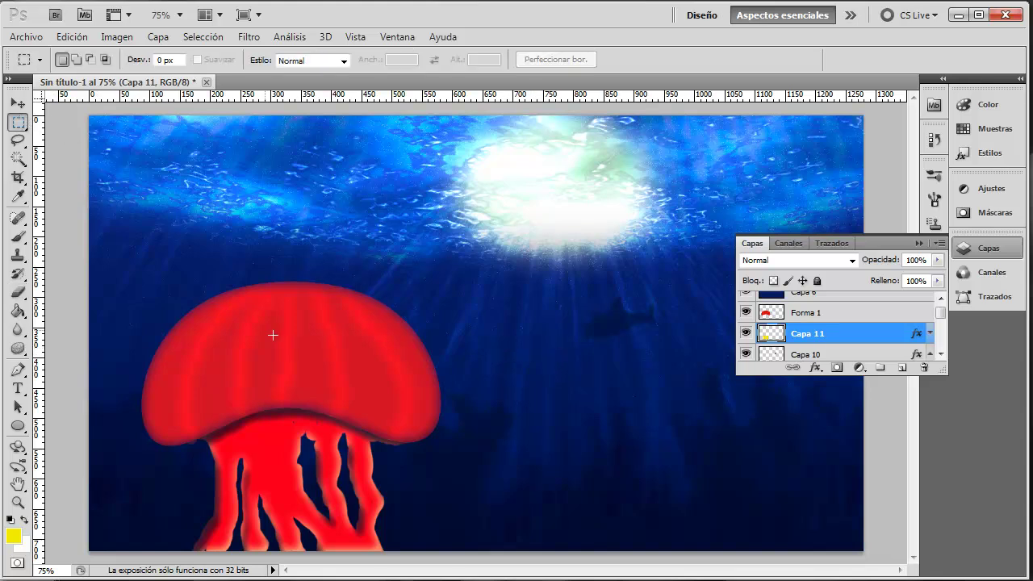
right_click(294, 346)
left_click(822, 315)
left_click(822, 314, "shift")
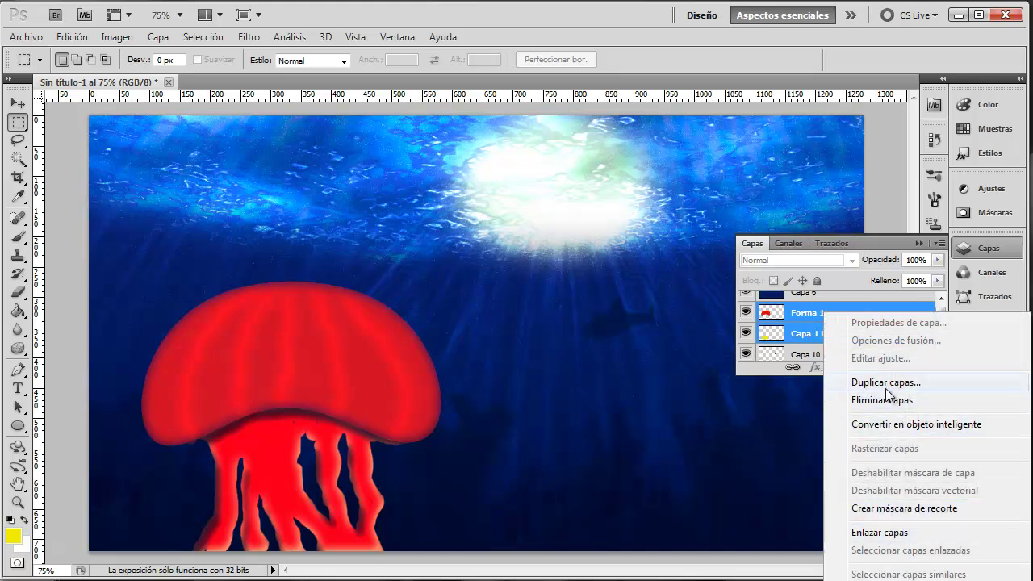
left_click(157, 37)
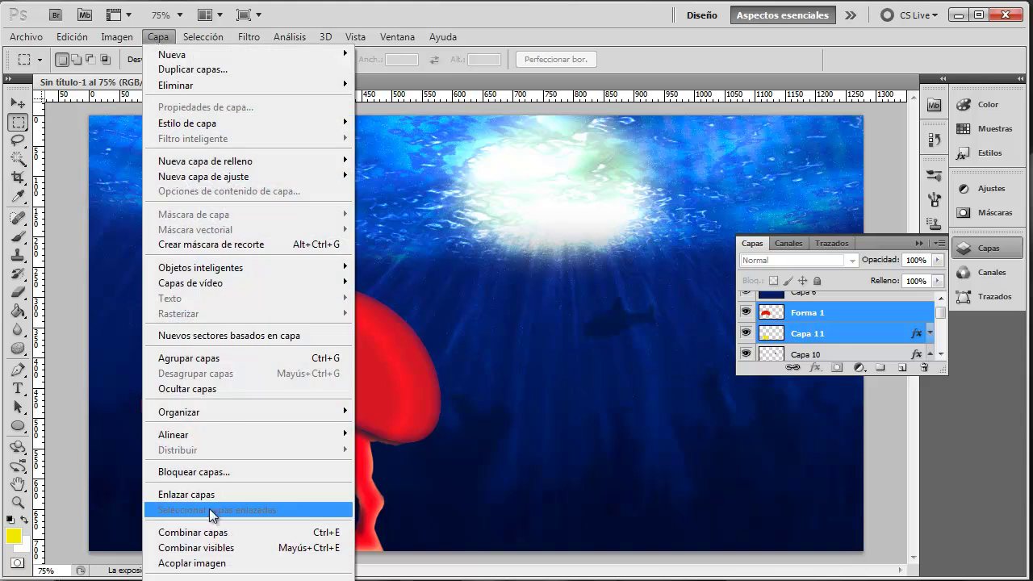
left_click(211, 533)
Rotate the jellyfish to about 23° and scale it to 82% in the lower left.
right_click(285, 362)
left_click(371, 506)
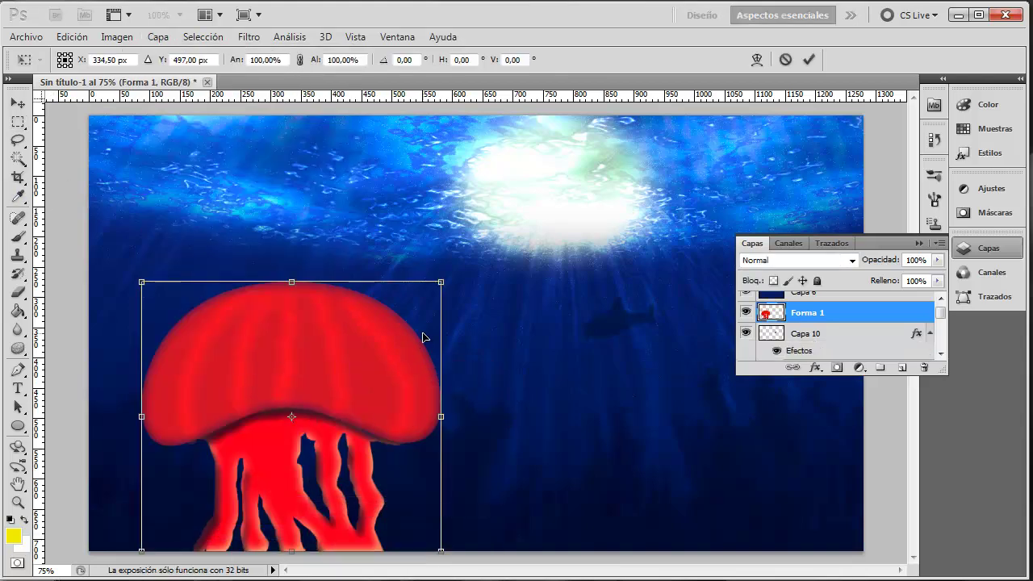
mouse_move(457, 272)
left_mouse_down()
mouse_move(416, 379)
mouse_move(300, 415)
mouse_move(281, 432)
mouse_move(311, 415)
mouse_move(299, 420)
left_mouse_up()
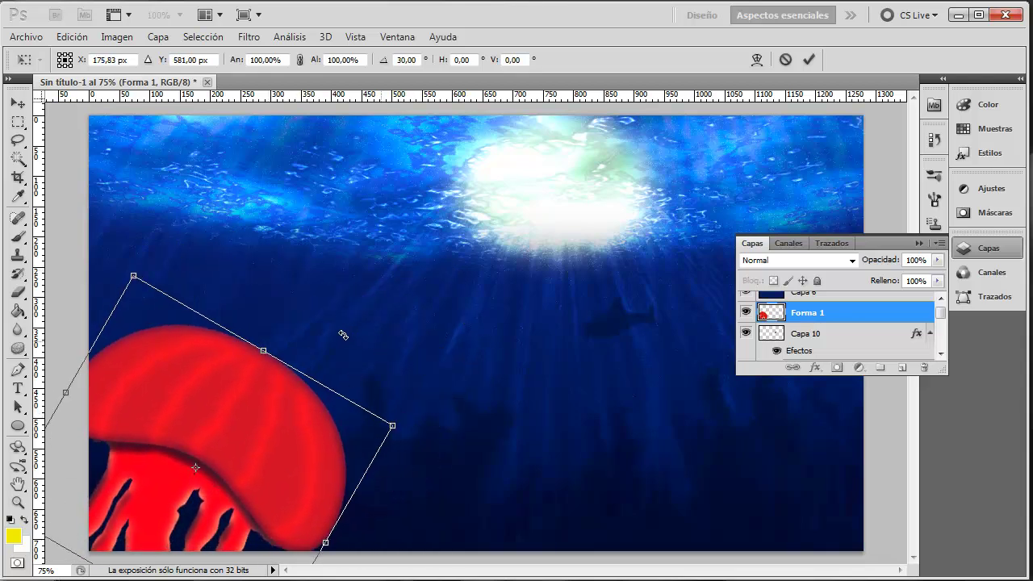
left_click_drag(357, 345, 297, 395)
left_click_drag(389, 397, 289, 438)
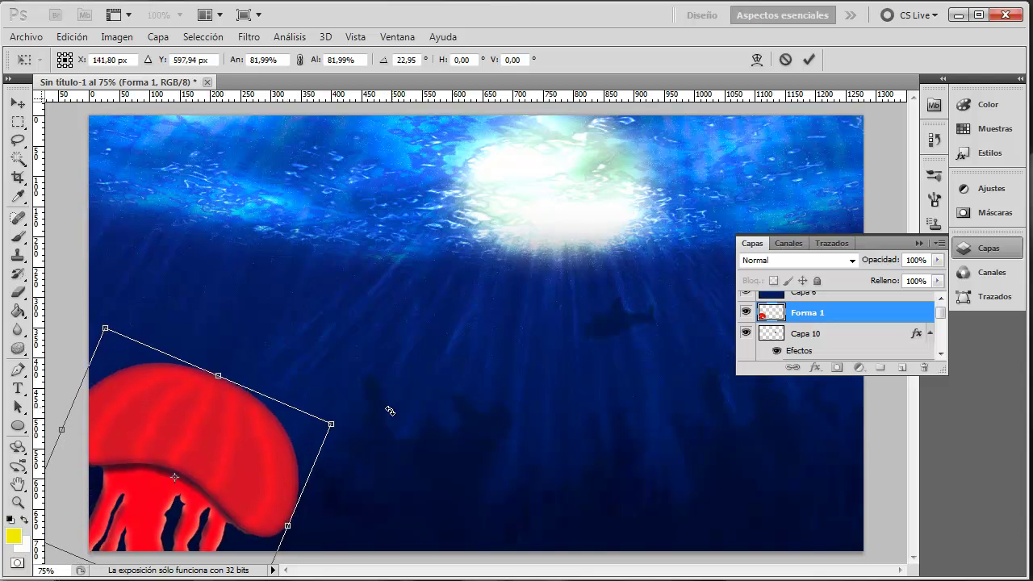
key("Return")
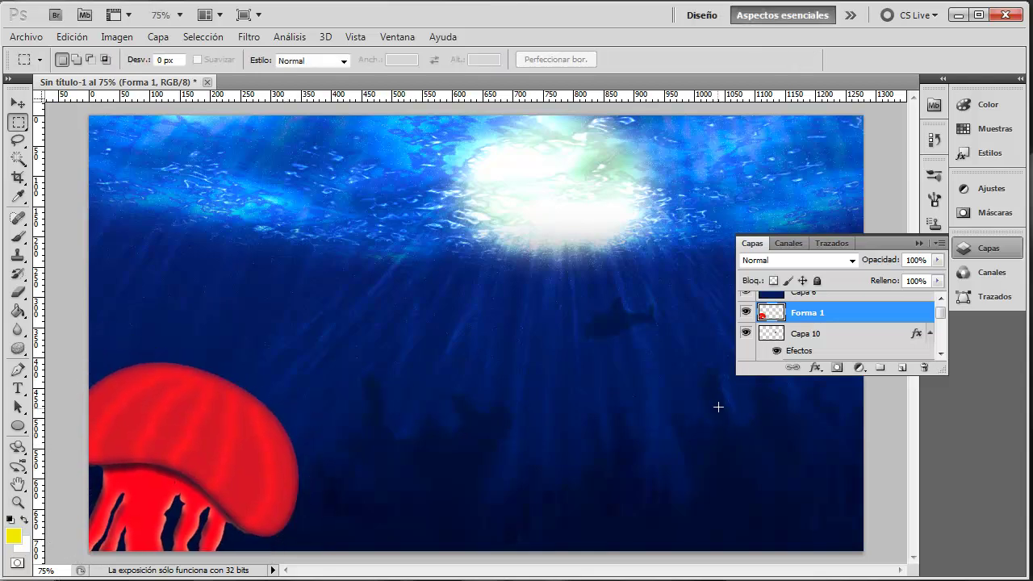
Try lowering the jellyfish layer's opacity, settling around 63%.
left_click(937, 260)
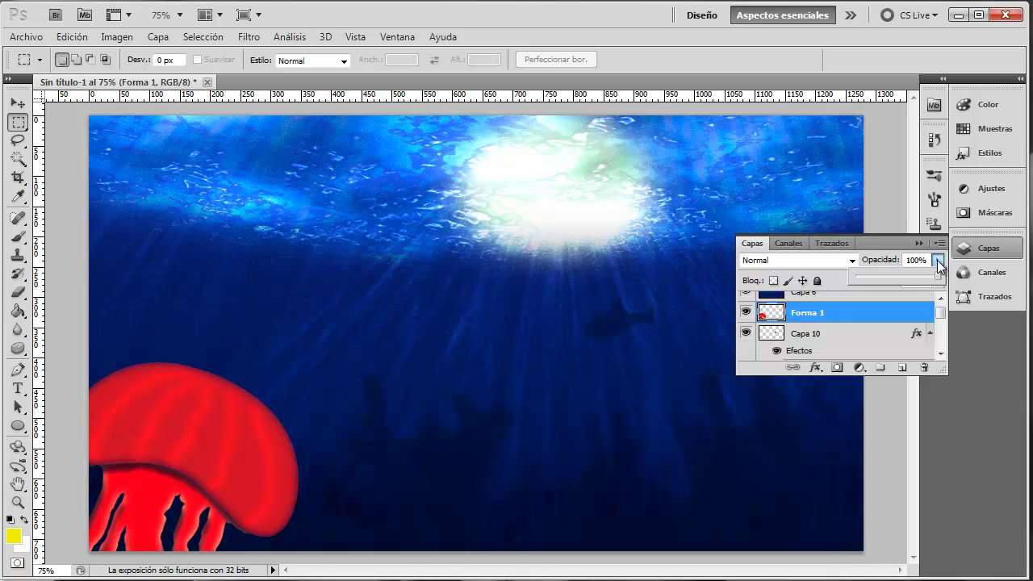
left_click_drag(938, 277, 895, 281)
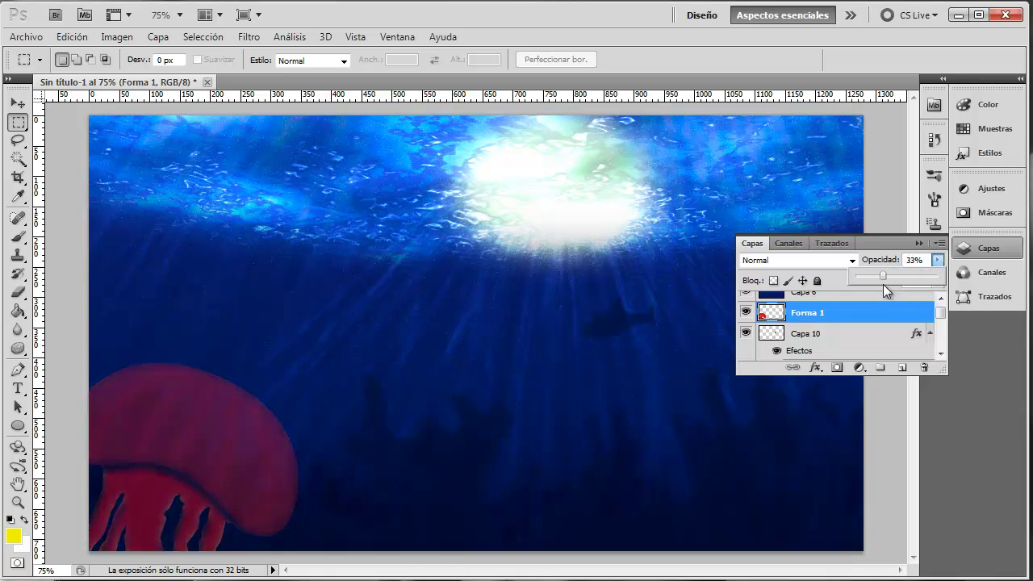
left_click_drag(889, 284, 907, 283)
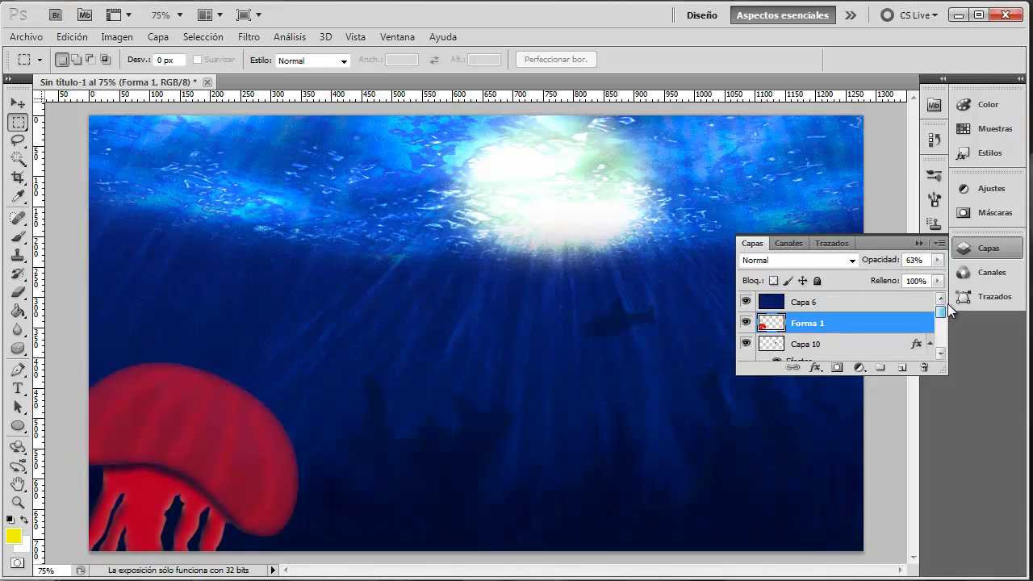
Set the dark blue Capa 6 layer's opacity to 7%.
left_click(878, 306)
left_click(938, 260)
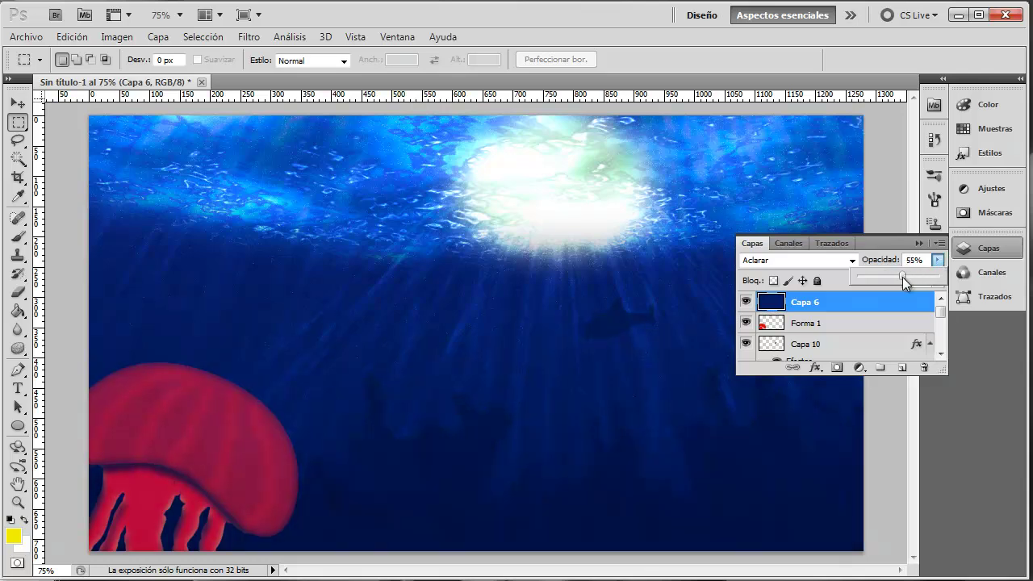
left_click_drag(903, 282, 910, 281)
left_click_drag(868, 282, 863, 283)
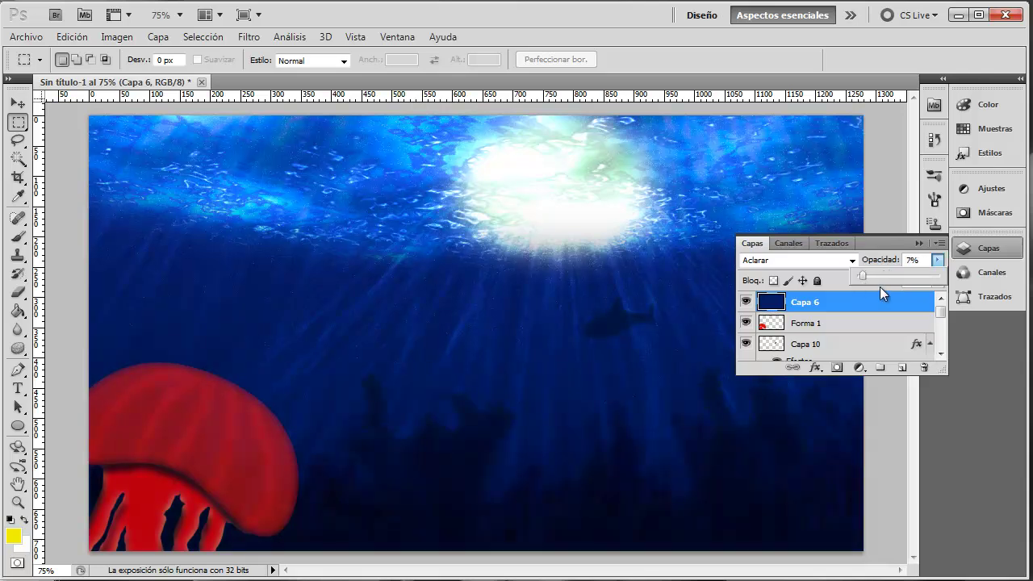
Restore the jellyfish layer Forma 1 to 100% opacity.
left_click(858, 323)
left_click(937, 260)
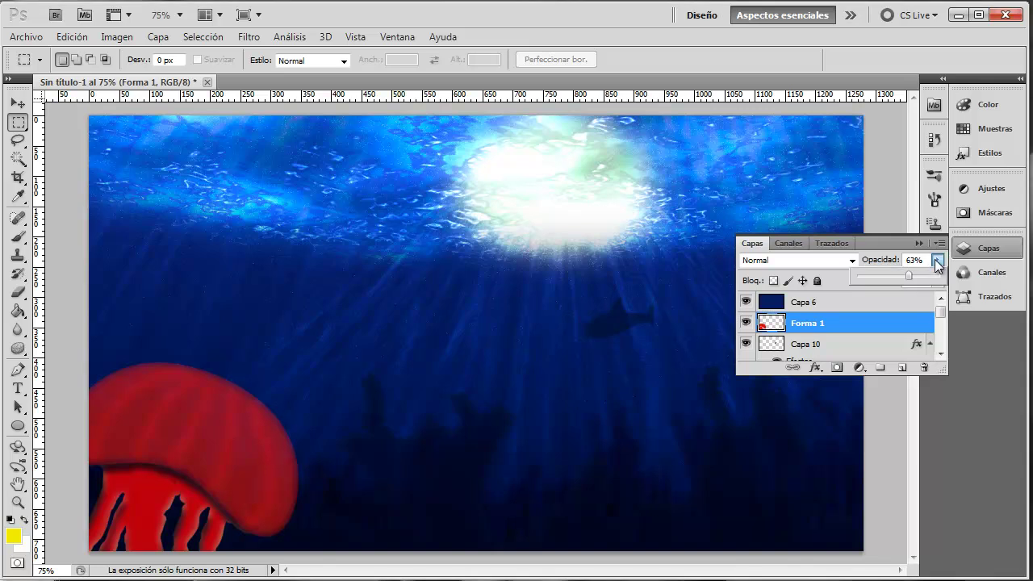
left_click_drag(909, 275, 881, 278)
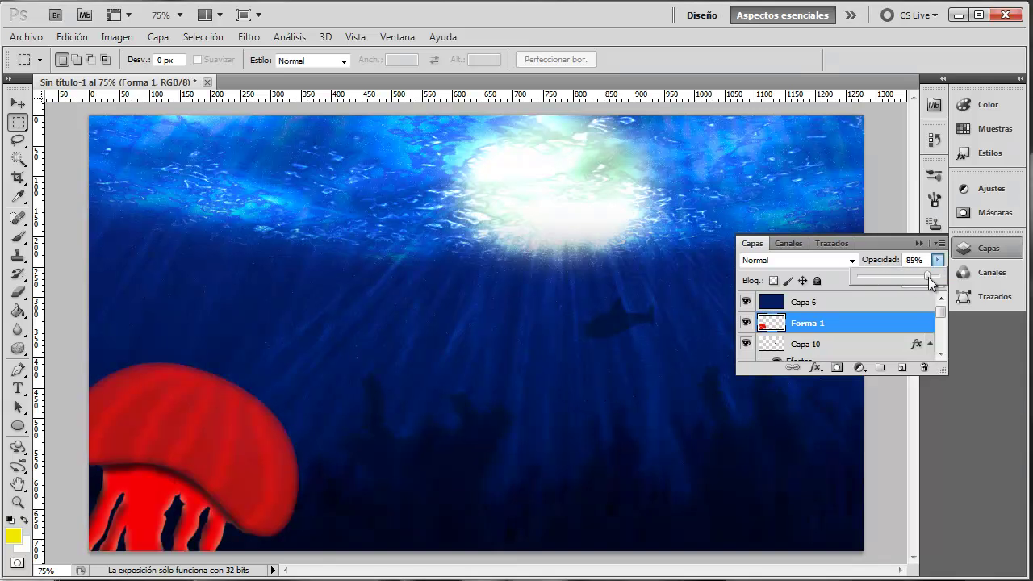
left_click_drag(925, 277, 944, 282)
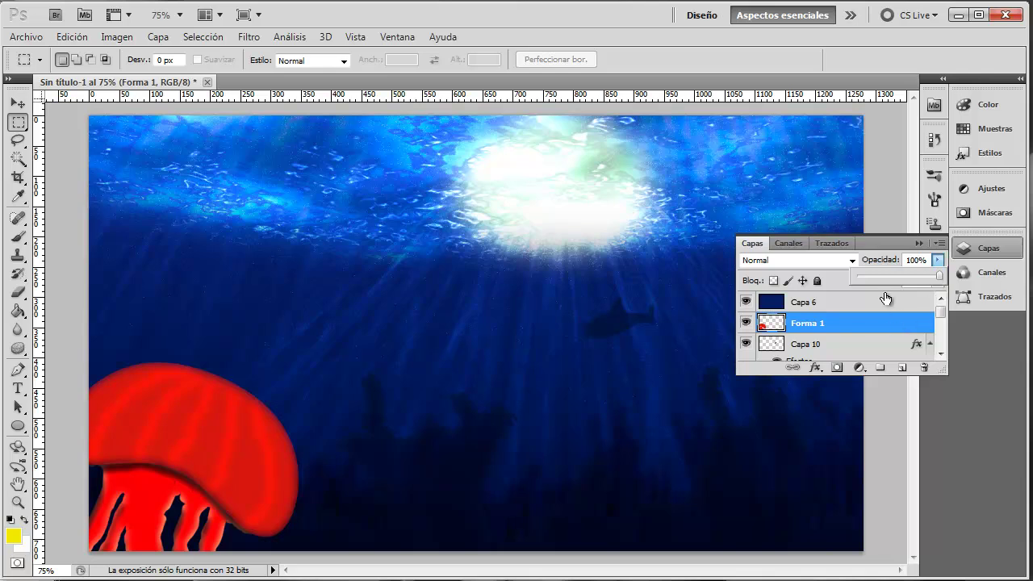
left_click(870, 260)
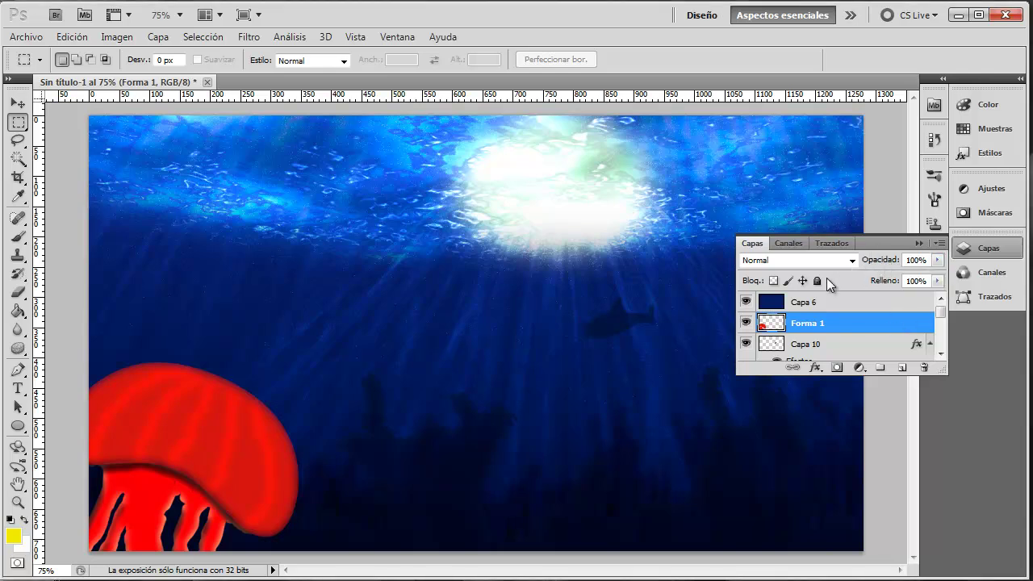
Give Forma 1 a partly transparent Color Overlay using dark blue sampled from the water.
double_click(823, 323)
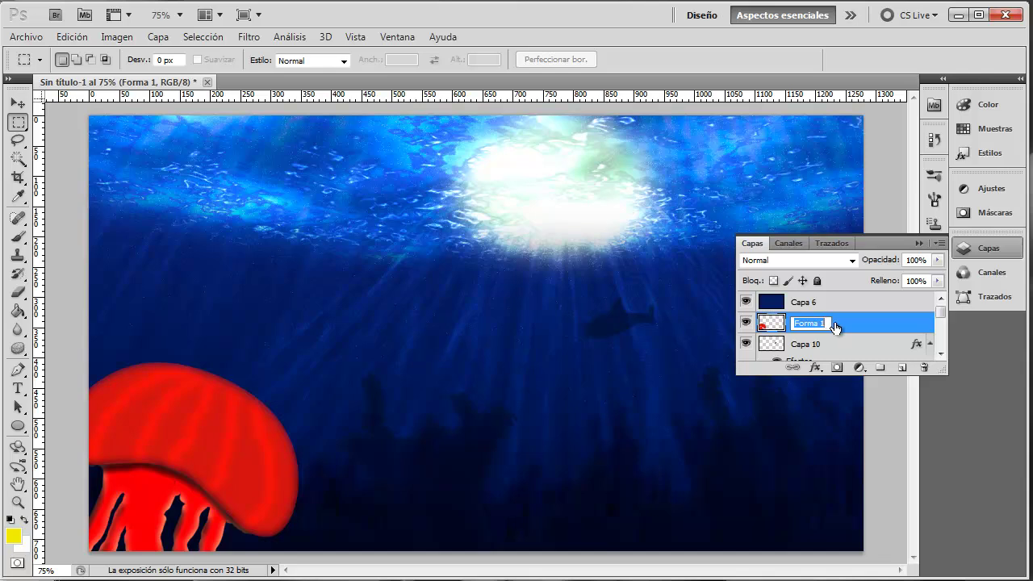
double_click(852, 325)
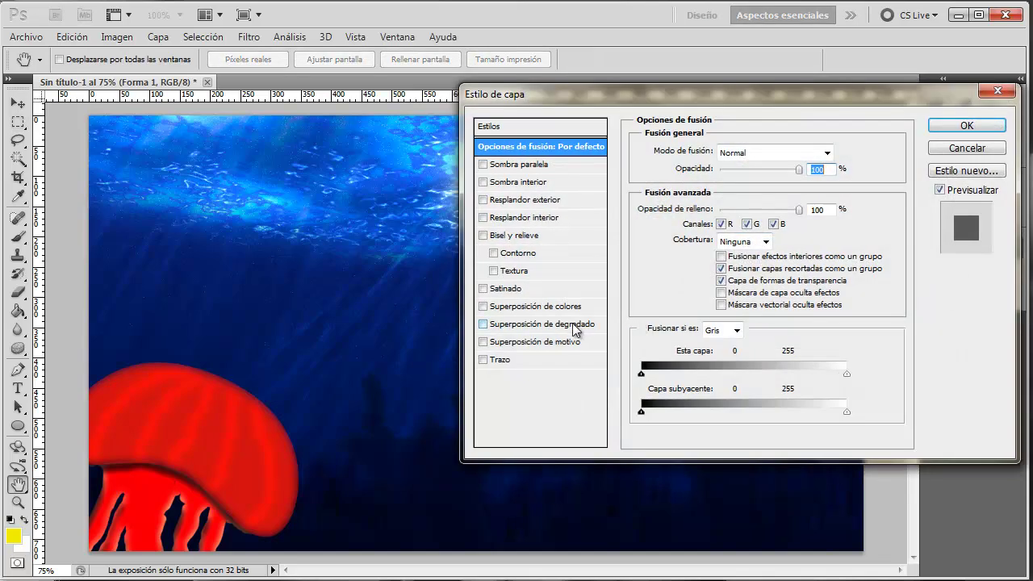
left_click(569, 308)
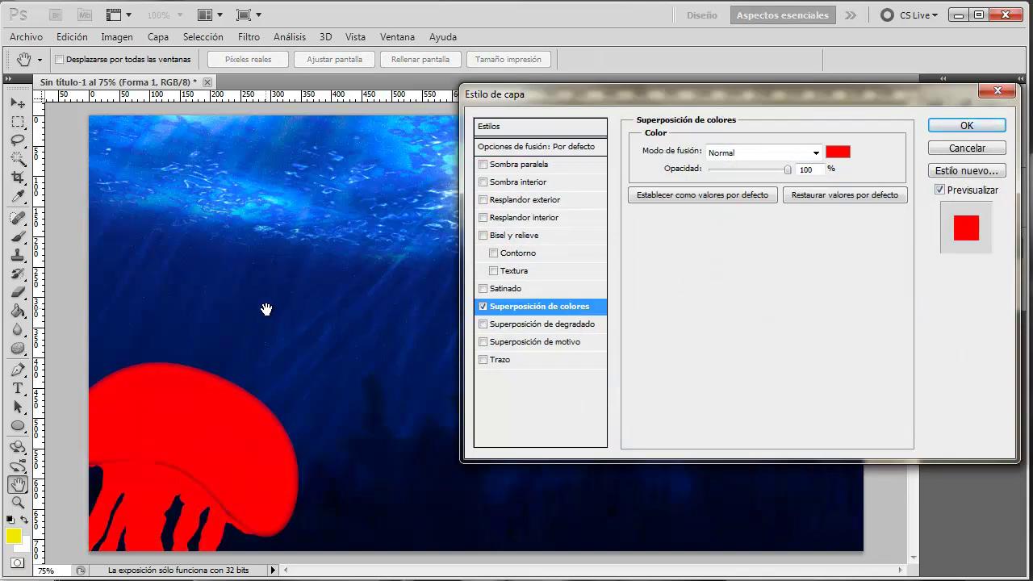
left_click(838, 151)
left_click(281, 300)
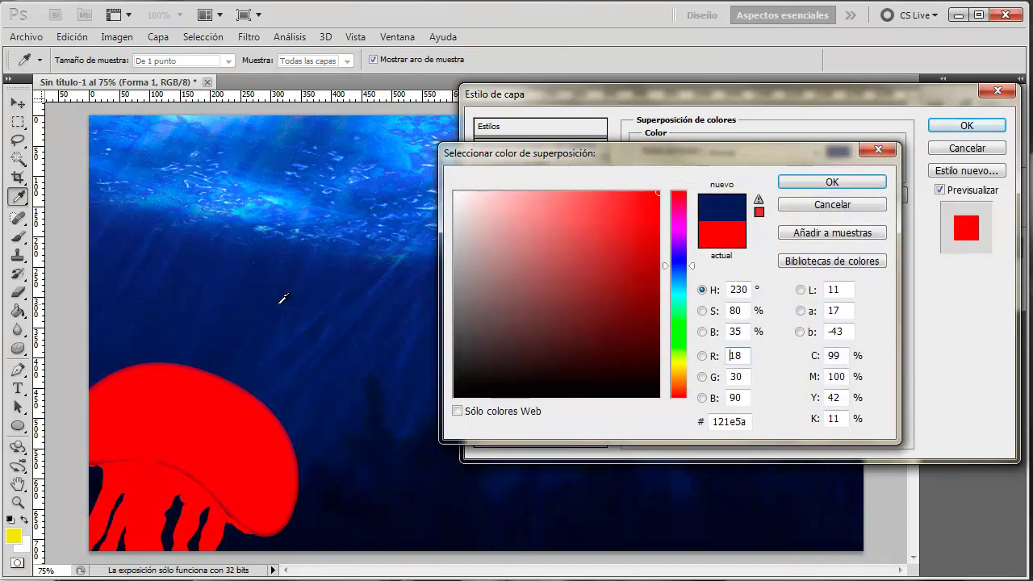
left_click(823, 182)
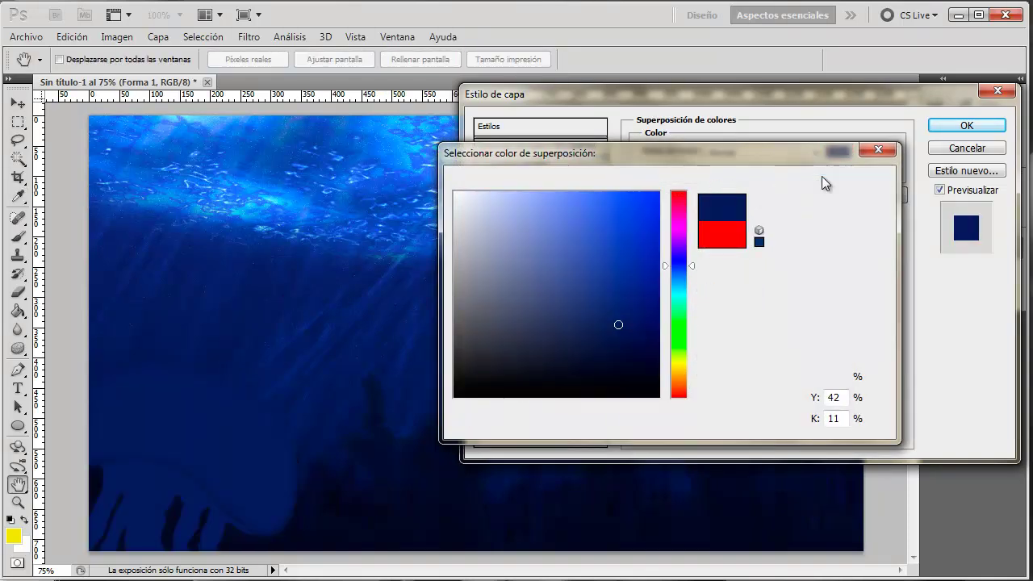
mouse_move(789, 175)
left_mouse_down()
mouse_move(759, 181)
mouse_move(766, 176)
left_mouse_up()
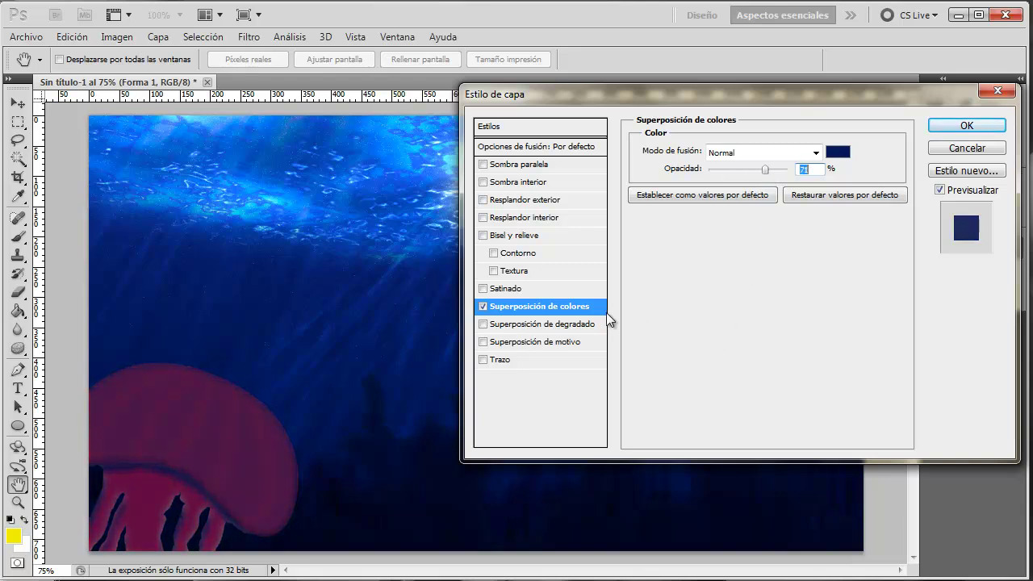
Try a 24% Satin effect, remove it, and apply the layer style.
left_click(501, 289)
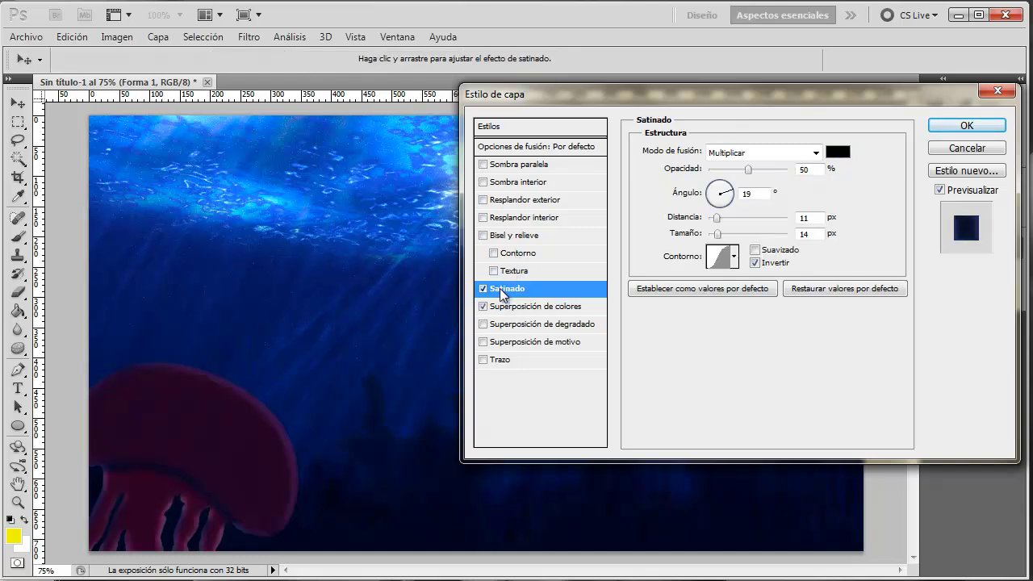
left_click_drag(750, 174, 730, 174)
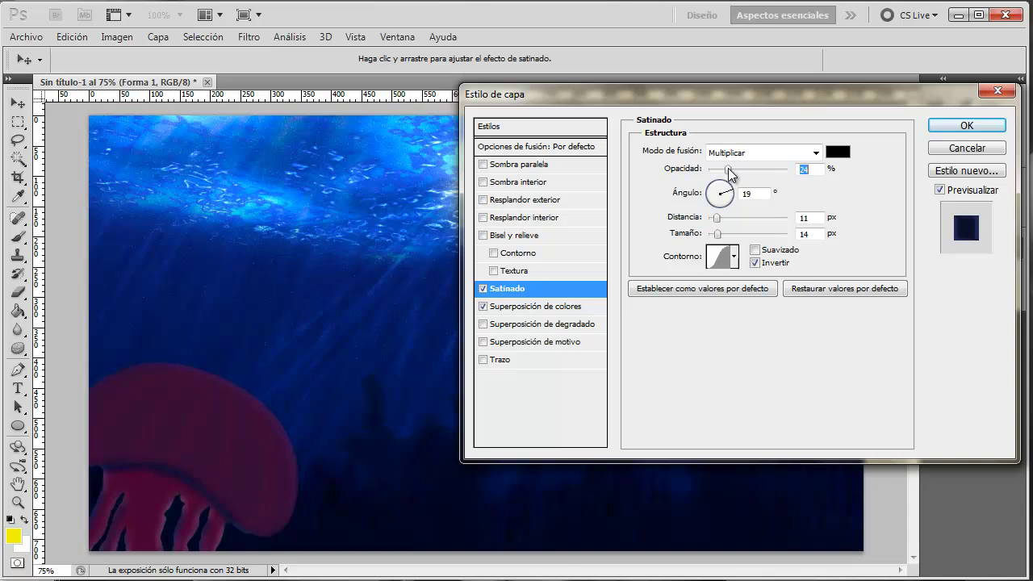
left_click(483, 289)
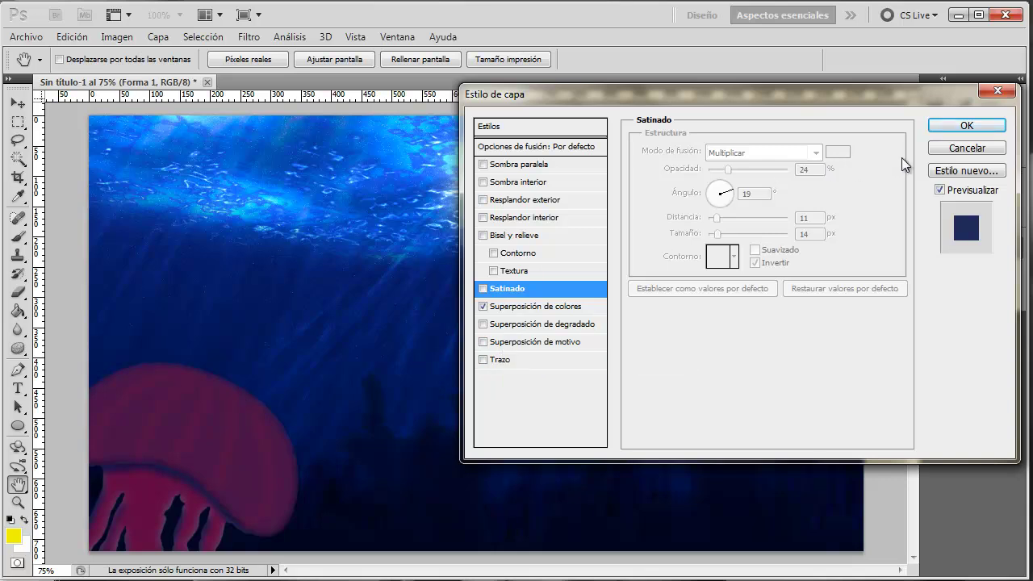
left_click(966, 127)
Lower the jellyfish layer's Relleno (fill) and collapse the Layers panel.
left_click(937, 281)
mouse_move(928, 296)
left_mouse_down()
mouse_move(892, 299)
mouse_move(906, 302)
left_mouse_up()
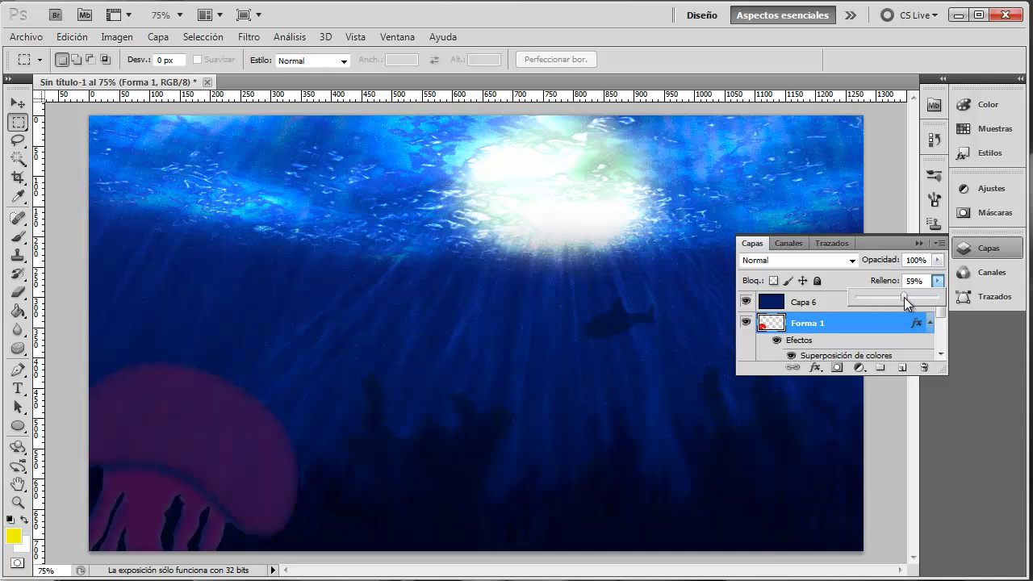
left_click(921, 247)
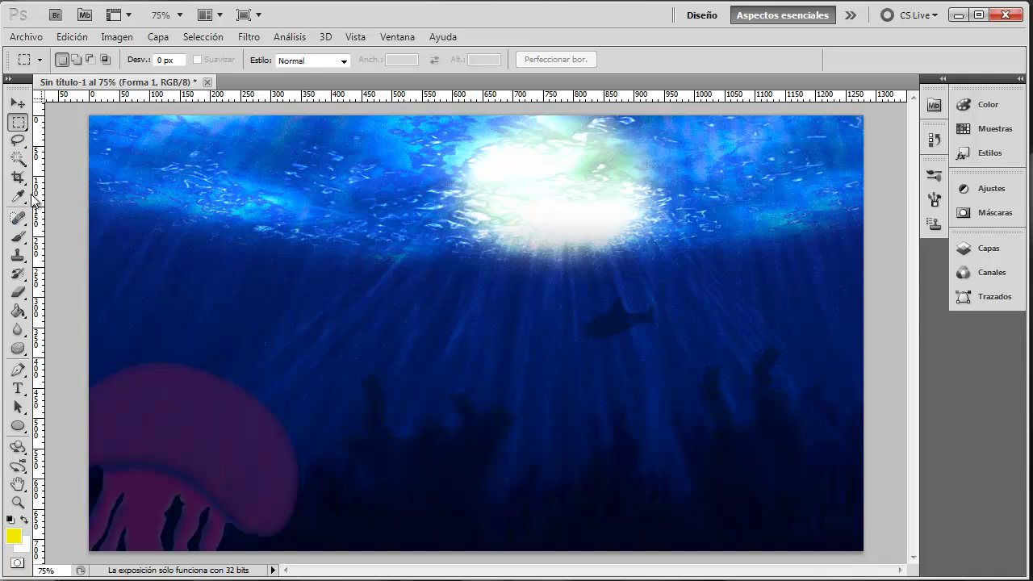
Try an eraser stroke on the jellyfish tentacles, then undo it.
left_click(17, 292)
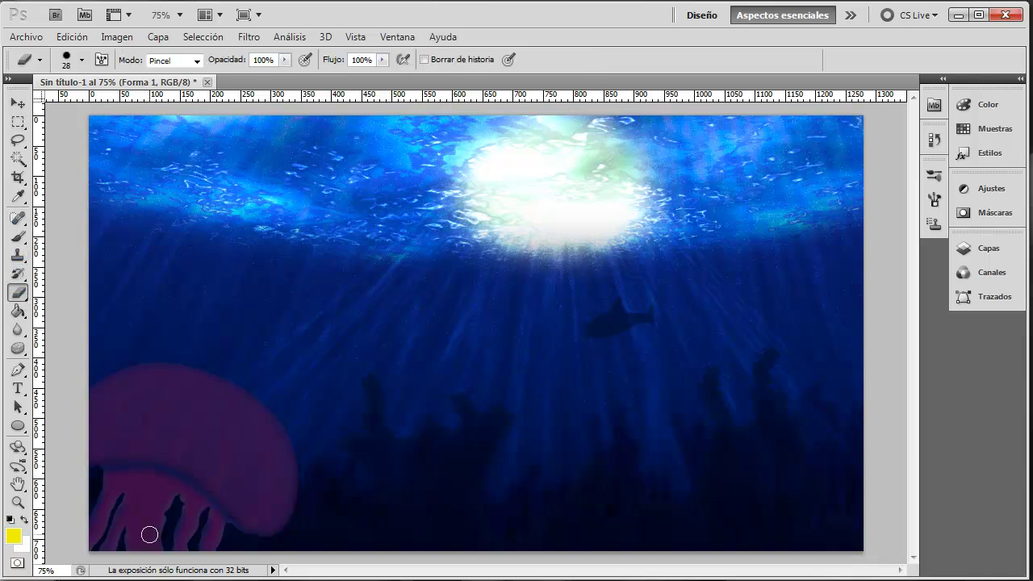
left_click_drag(150, 537, 164, 500)
left_click(72, 36)
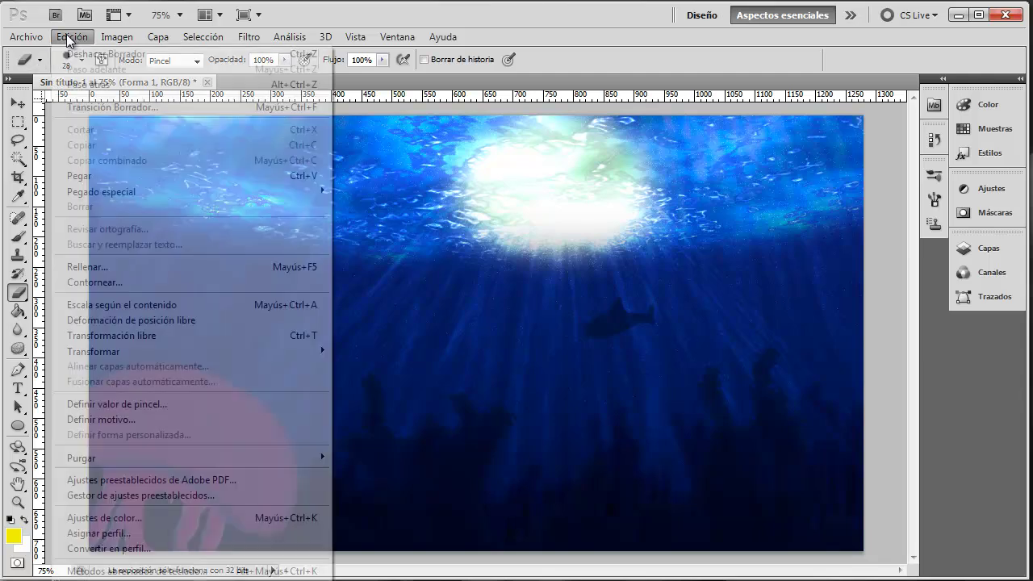
left_click(89, 84)
Set the eraser to a soft 300 px brush at 23% opacity.
left_click(82, 59)
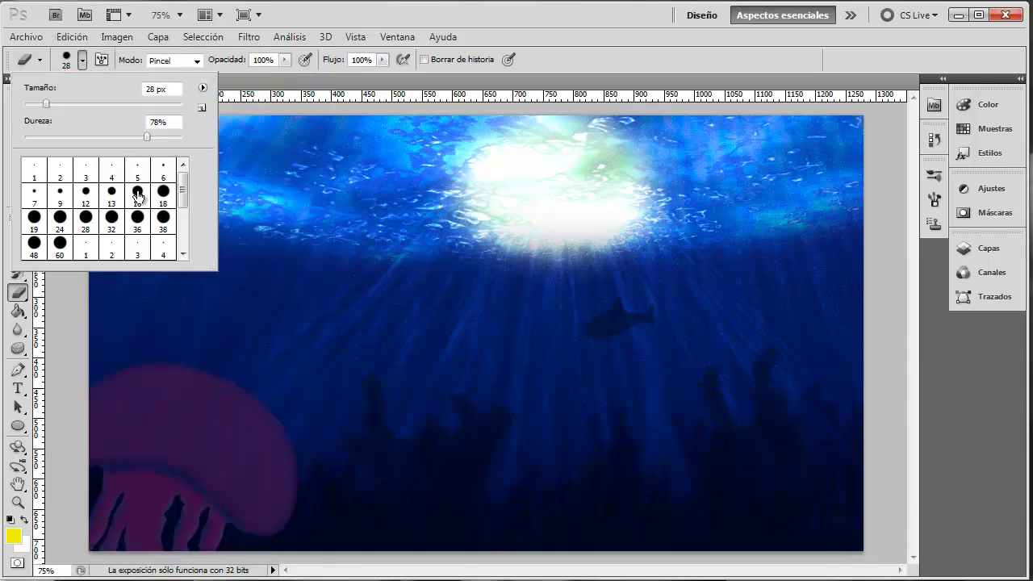
scroll(184, 202, "down", 3)
left_click(60, 248)
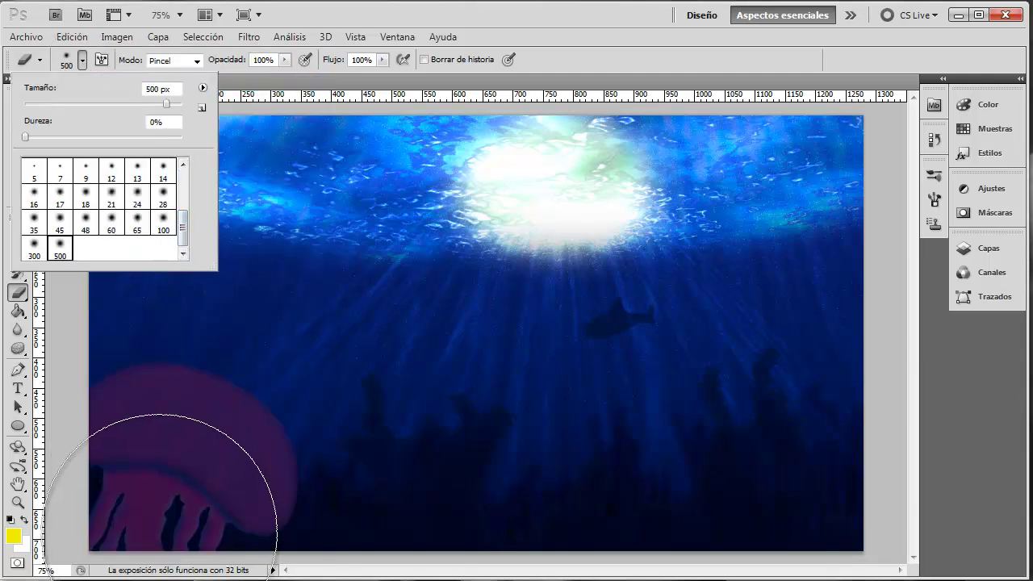
left_click(32, 252)
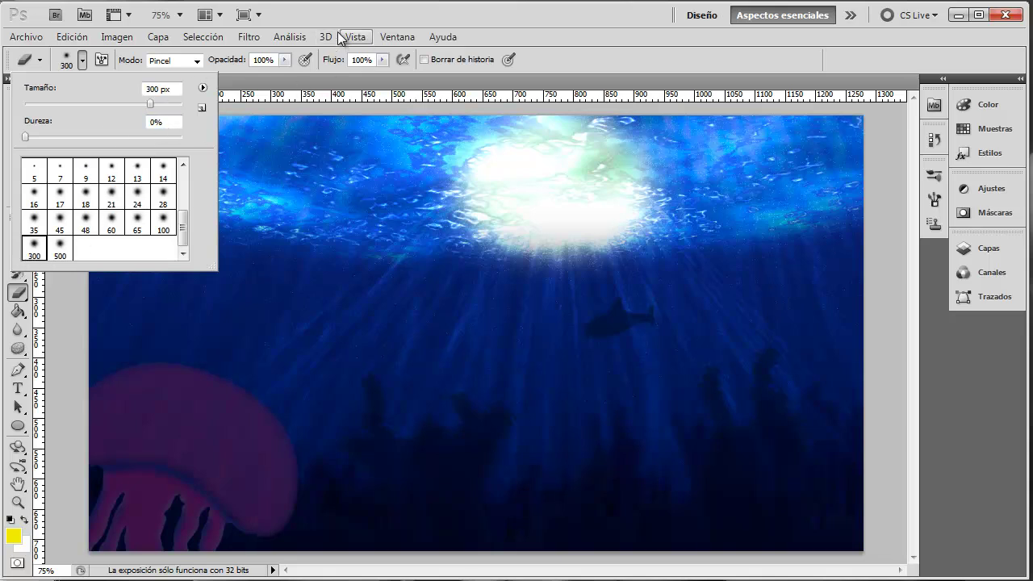
left_click(284, 60)
left_click_drag(286, 76, 233, 77)
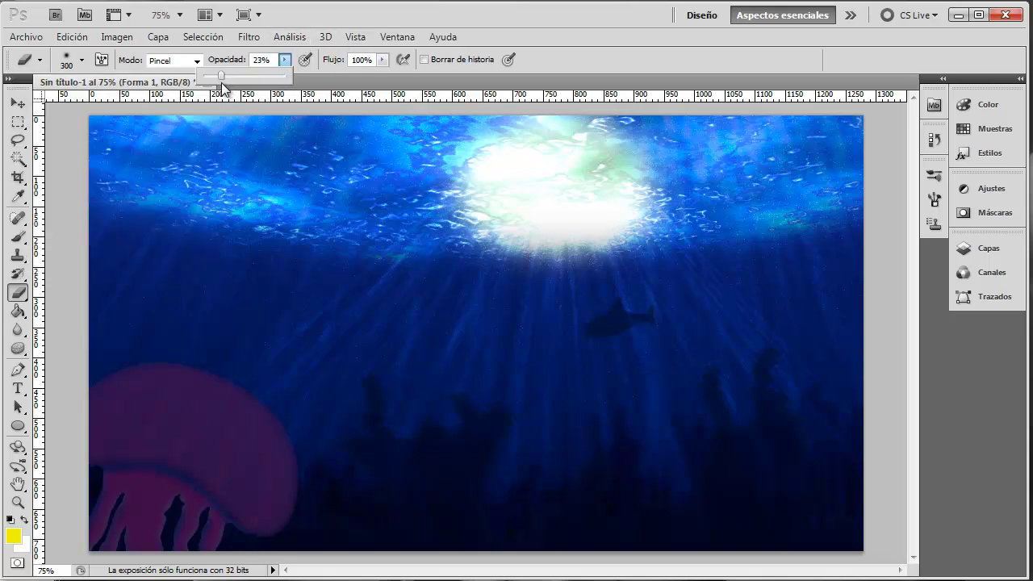
Fade the jellyfish tentacles toward the image bottom and reopen the Layers list.
left_click_drag(146, 524, 184, 560)
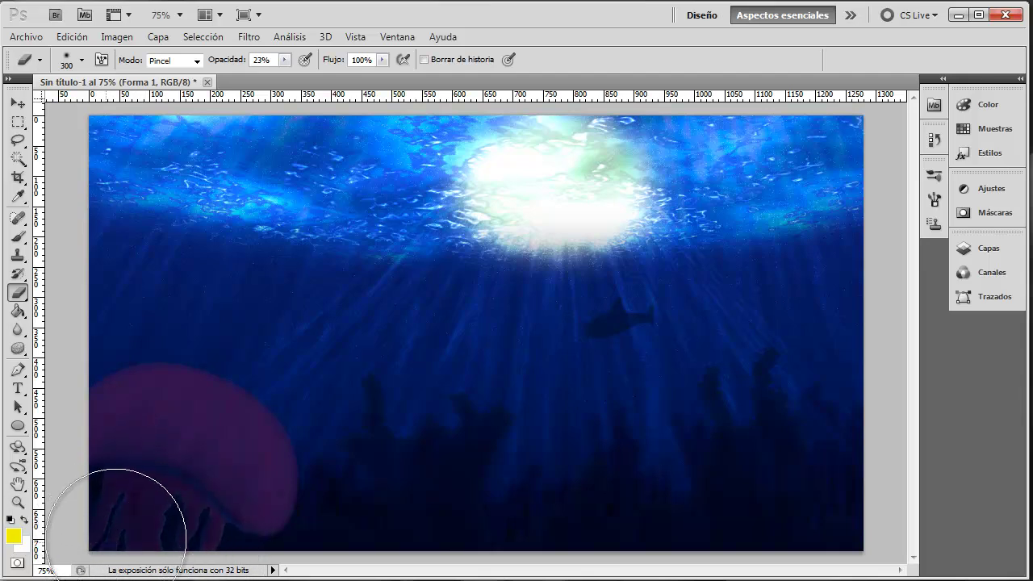
left_click_drag(116, 539, 168, 525)
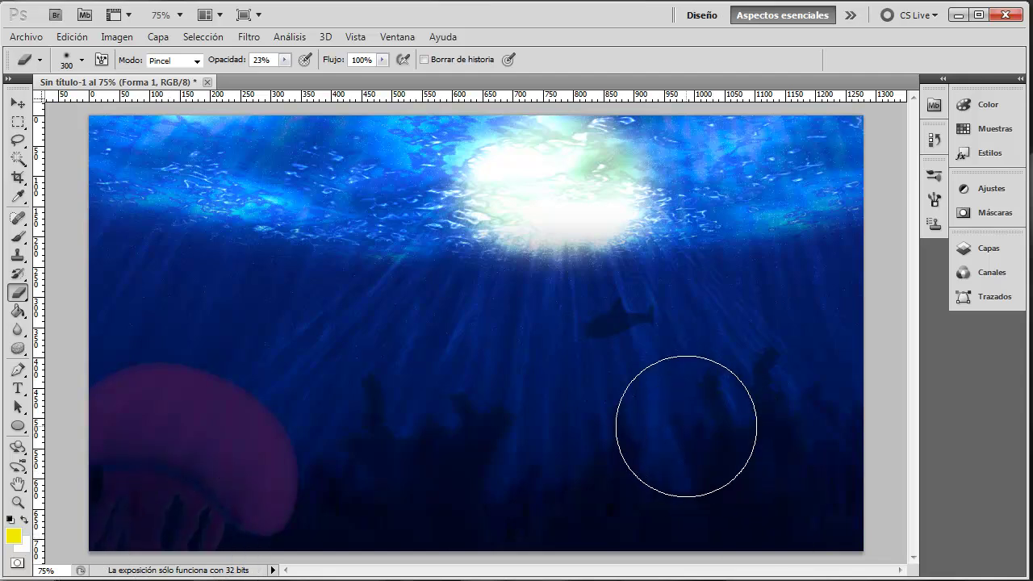
left_click(983, 247)
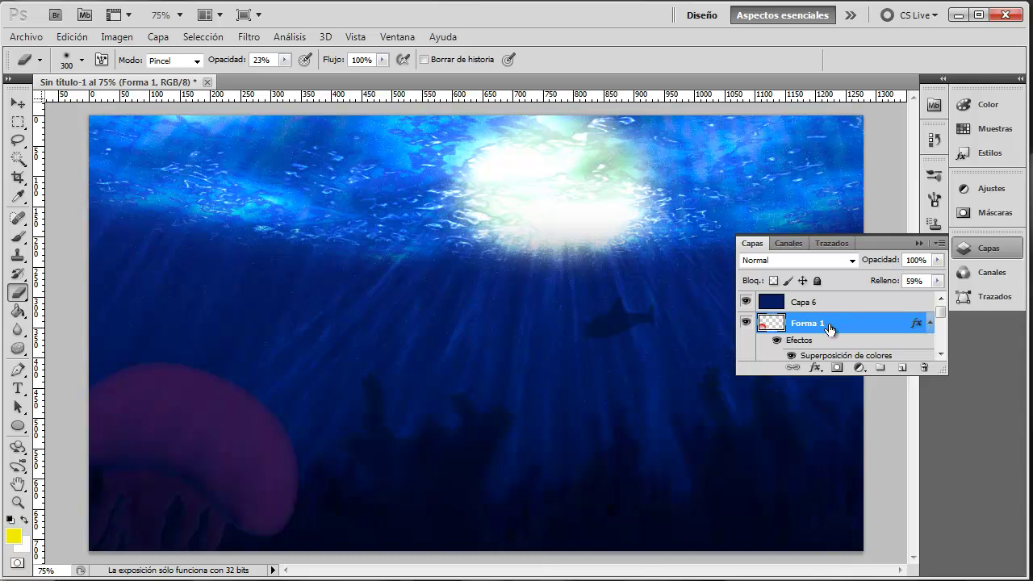
Lower Forma 1's Color Overlay opacity from 71% to 43%.
double_click(831, 323)
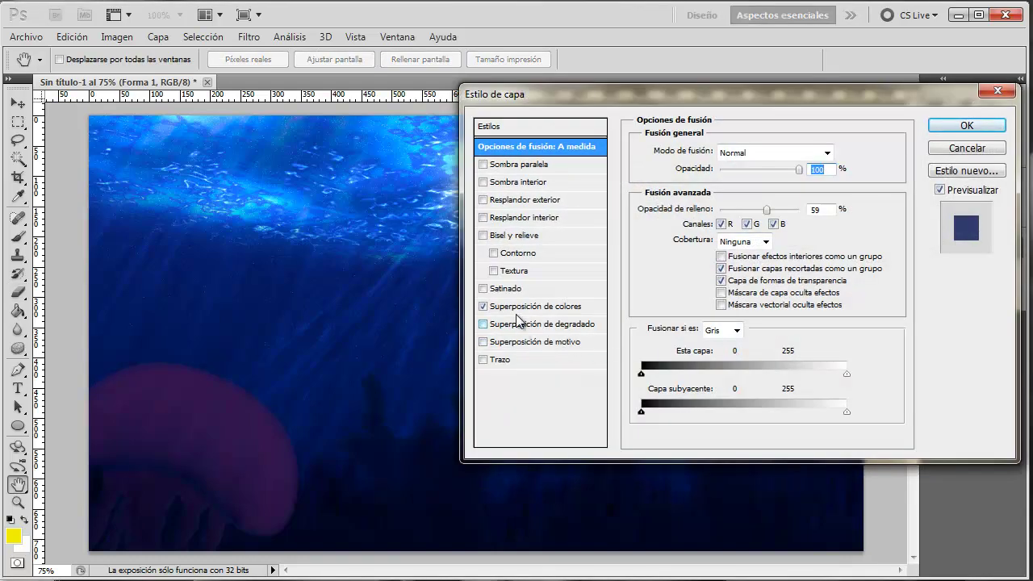
left_click(575, 308)
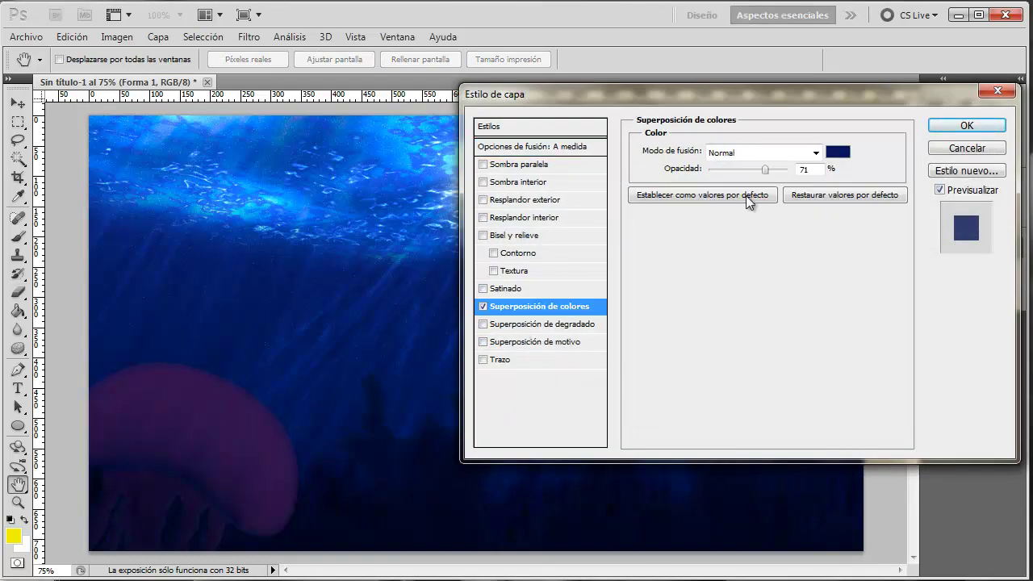
mouse_move(762, 171)
left_mouse_down()
mouse_move(741, 179)
mouse_move(747, 173)
left_mouse_up()
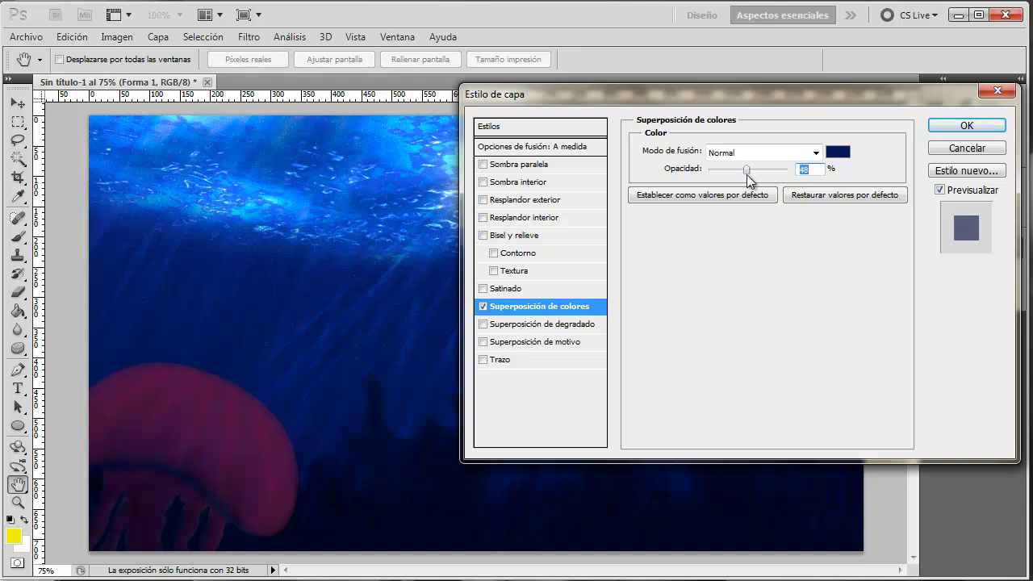
left_click(954, 125)
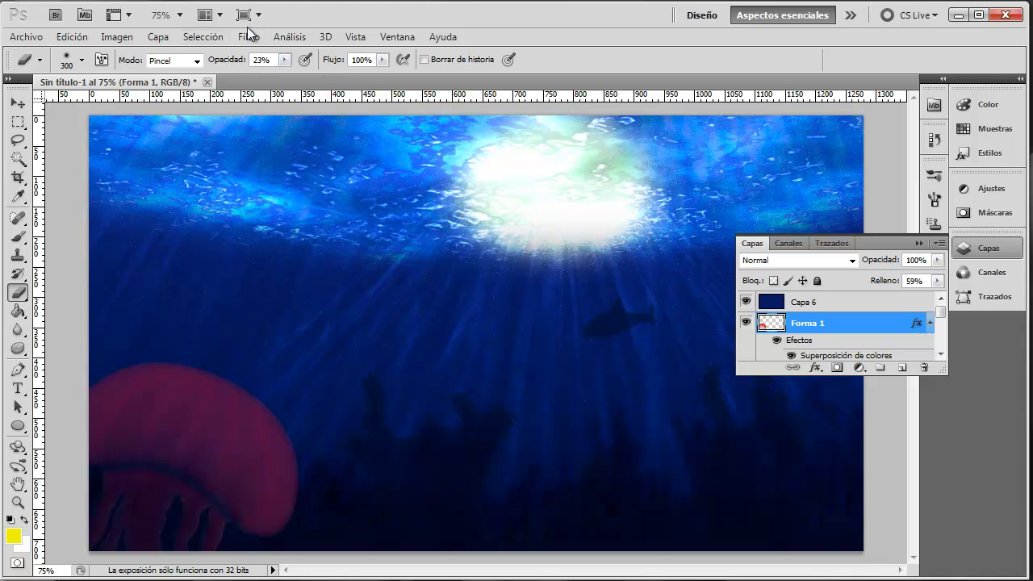
Apply a Gaussian Blur of about 1.8 px radius to the jellyfish.
left_click(251, 36)
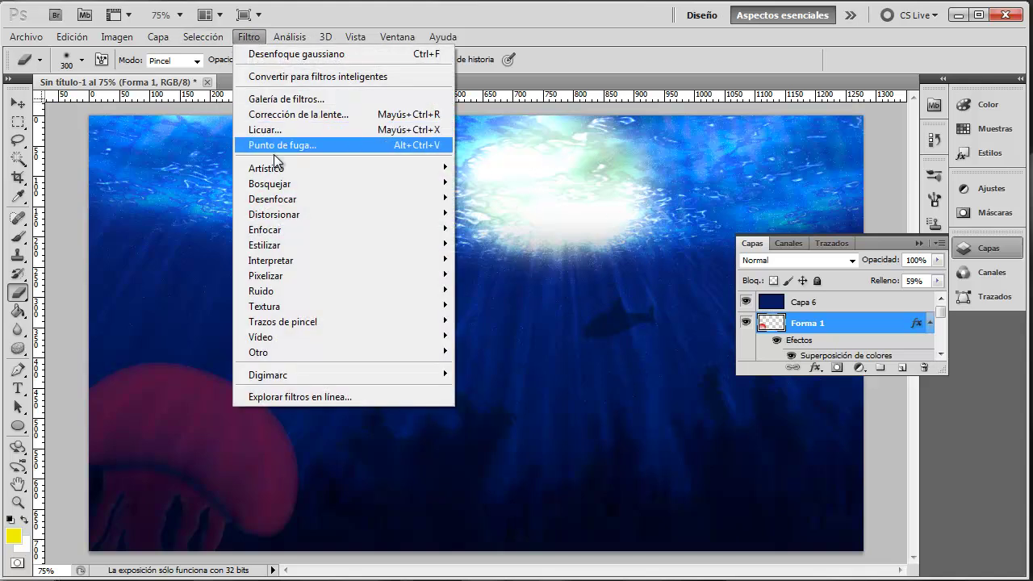
mouse_move(272, 198)
left_click(517, 306)
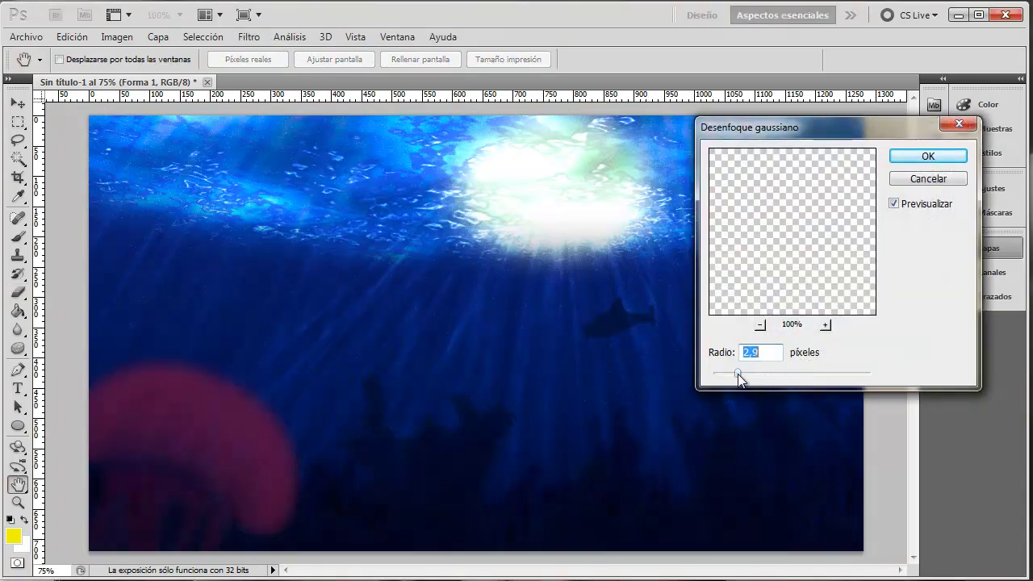
left_click_drag(733, 374, 728, 374)
left_click(937, 156)
key("e")
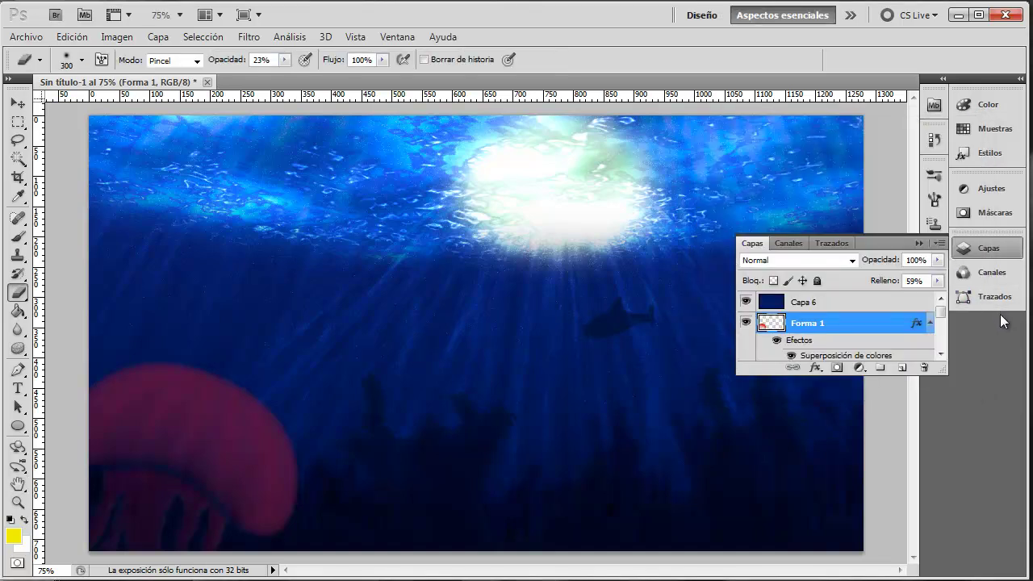
Compare the scene with Capa 5 toggled off and on, then hide Capa 4.
left_click_drag(941, 313, 946, 334)
left_click(745, 324)
left_click(747, 324)
left_click(745, 346)
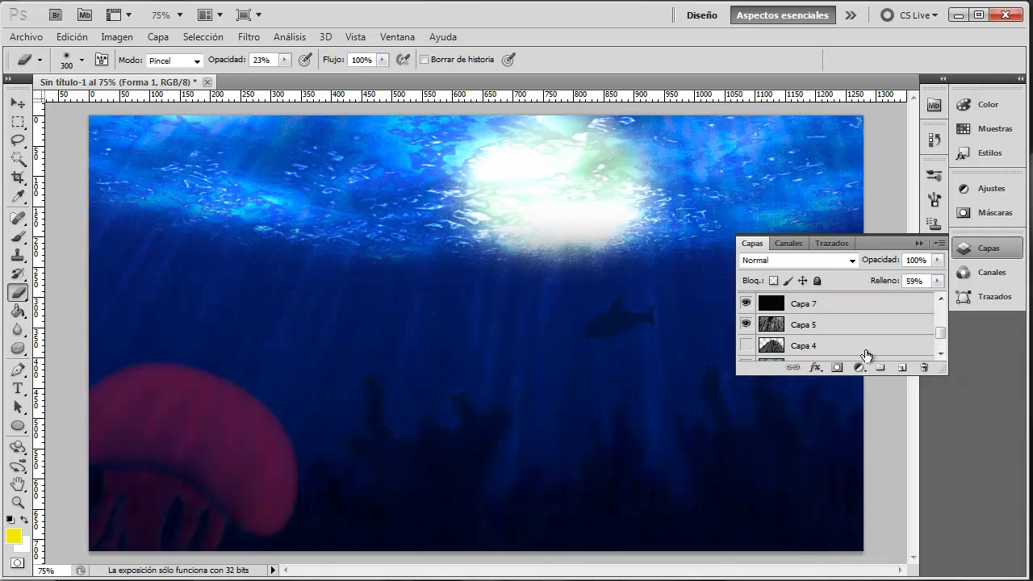
Set the light-ray layer Capa 5 to about 21% opacity.
left_click(847, 327)
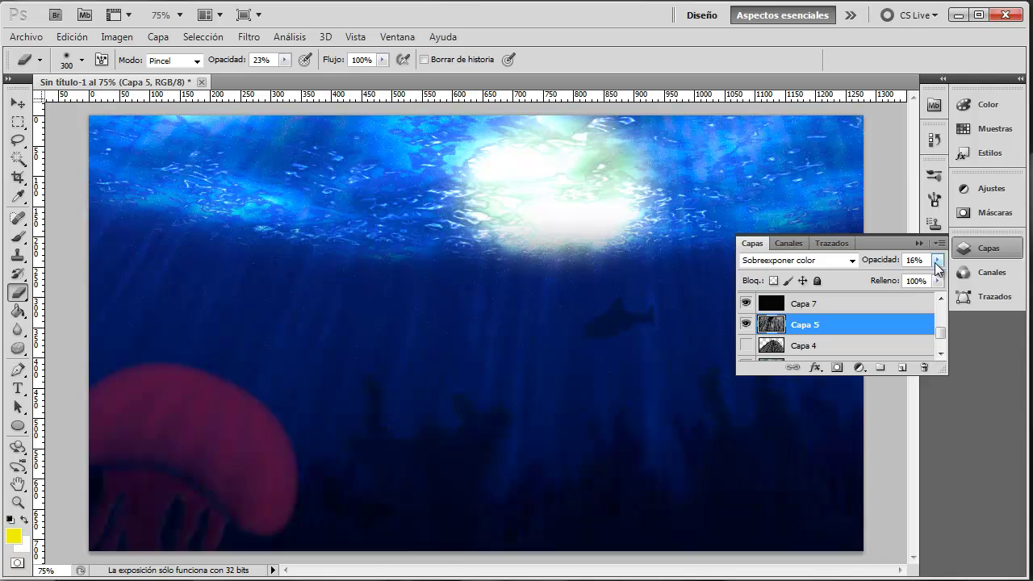
left_click(937, 259)
left_click_drag(873, 275, 884, 271)
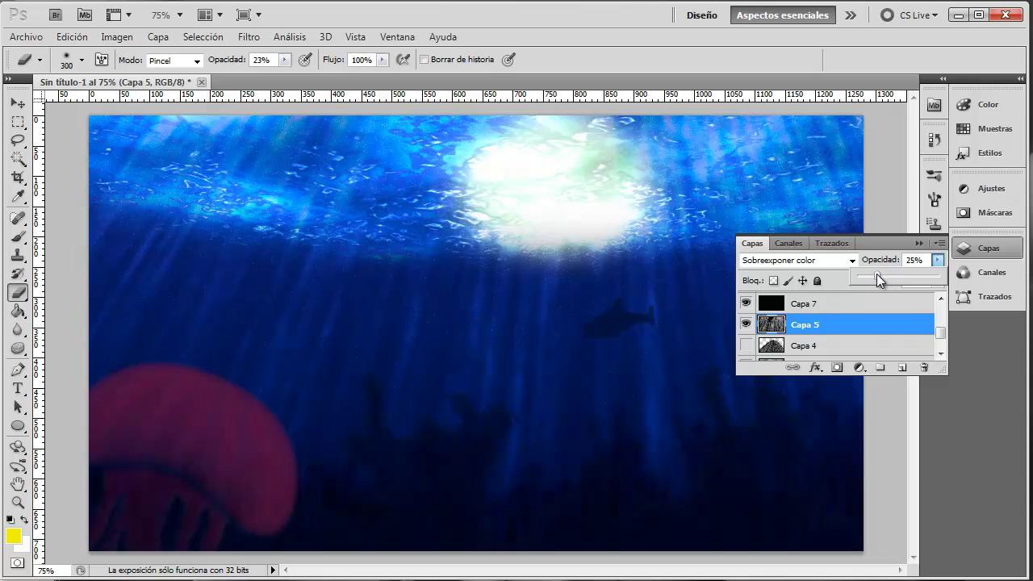
left_click(919, 243)
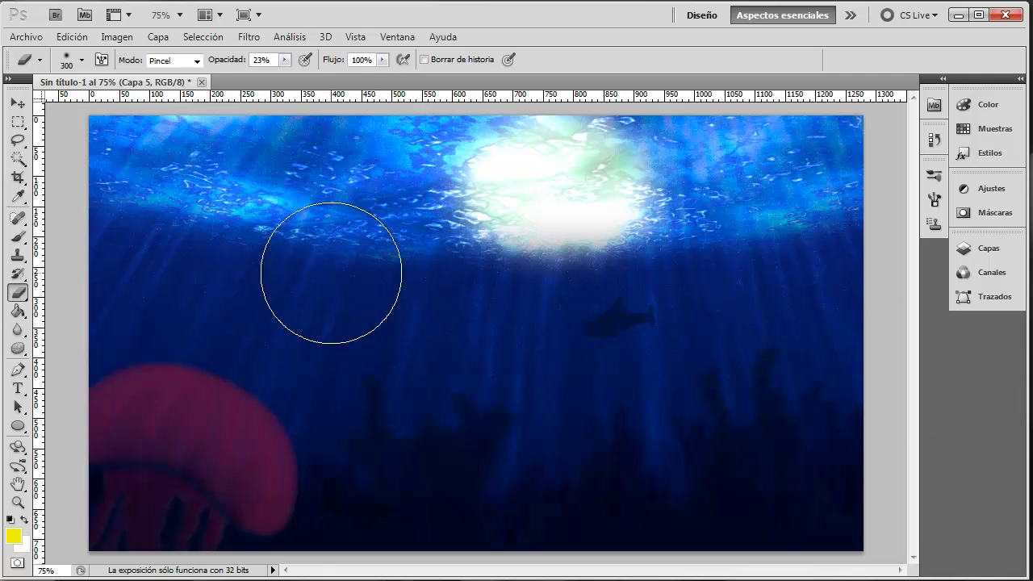
Undo the last move and select the jellyfish layer Forma 1.
left_click(25, 105)
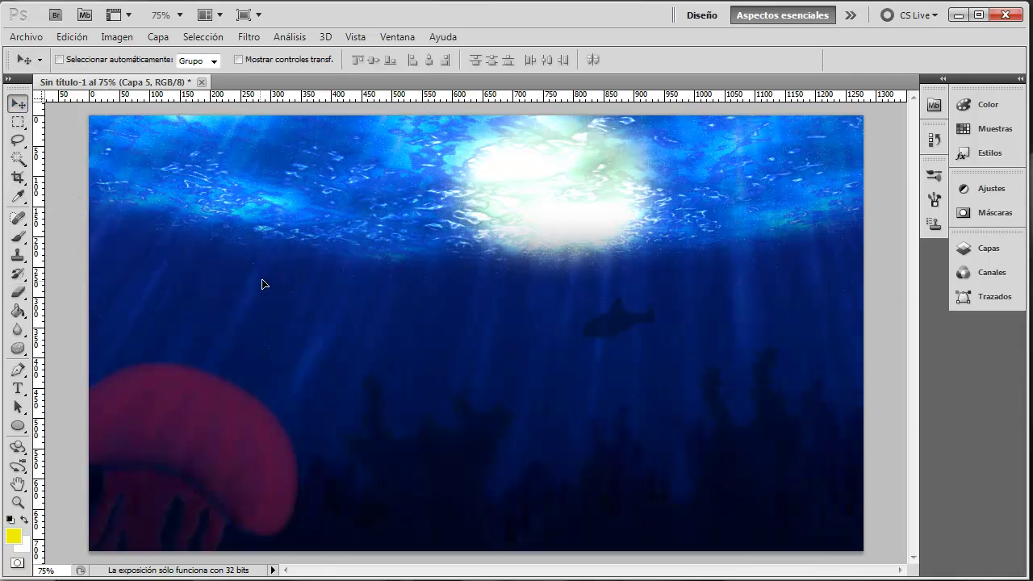
left_click(71, 36)
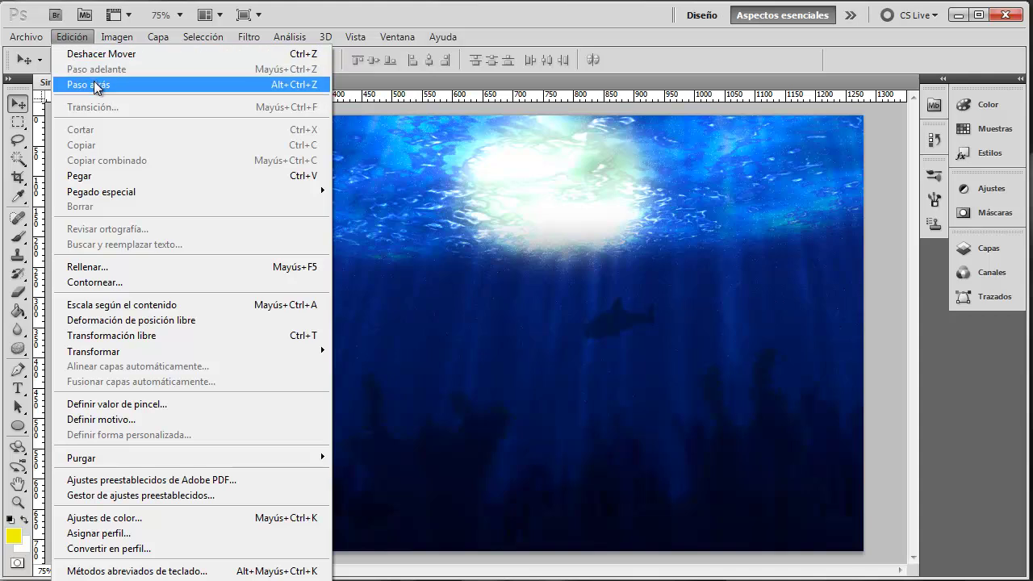
left_click(81, 83)
left_click(986, 248)
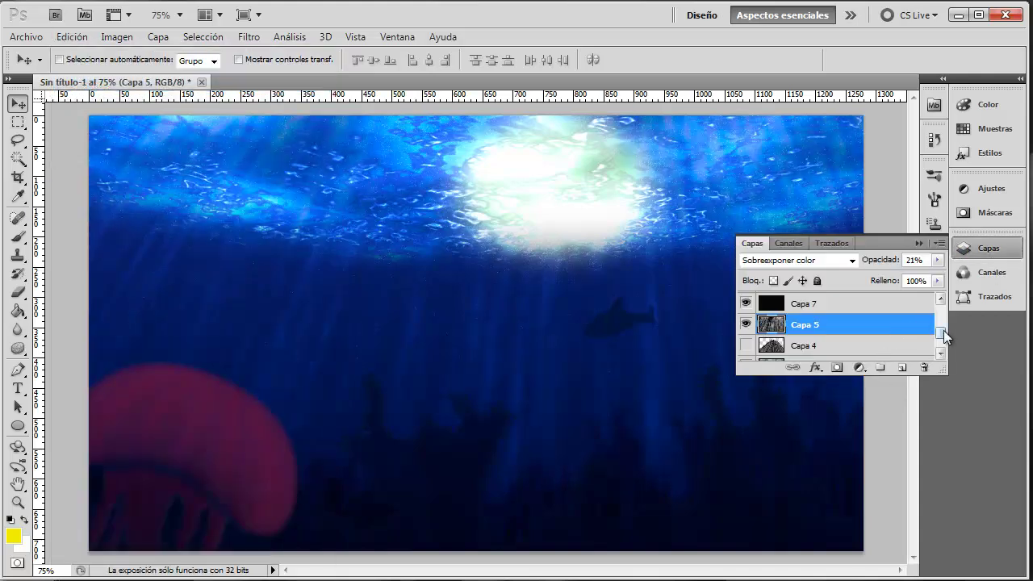
left_click_drag(943, 330, 952, 301)
left_click(856, 333)
Move the jellyfish up to mid-left and Liquify its left tentacles to the bottom edge.
mouse_move(242, 418)
left_mouse_down()
mouse_move(349, 278)
mouse_move(334, 237)
left_mouse_up()
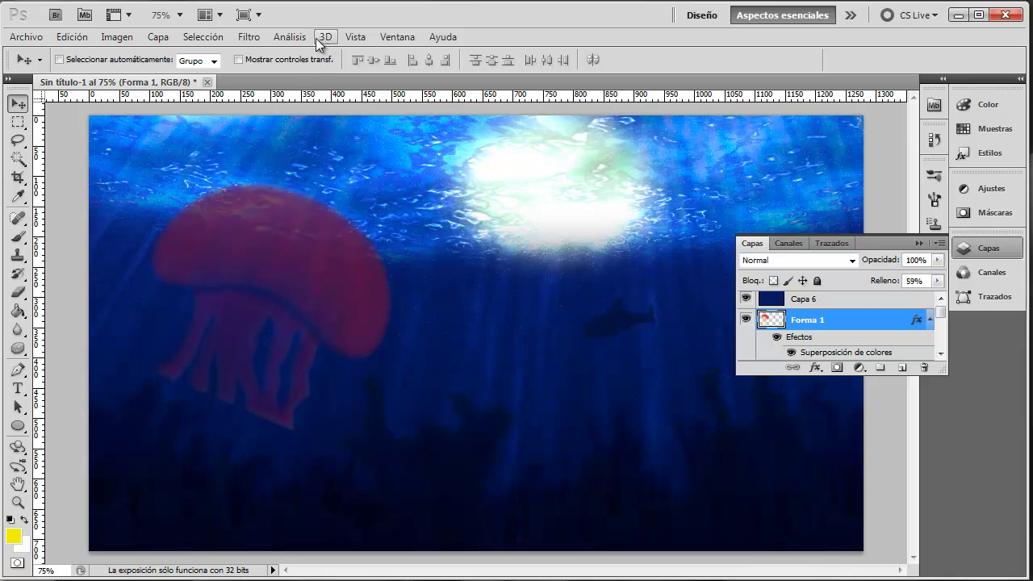
left_click(249, 37)
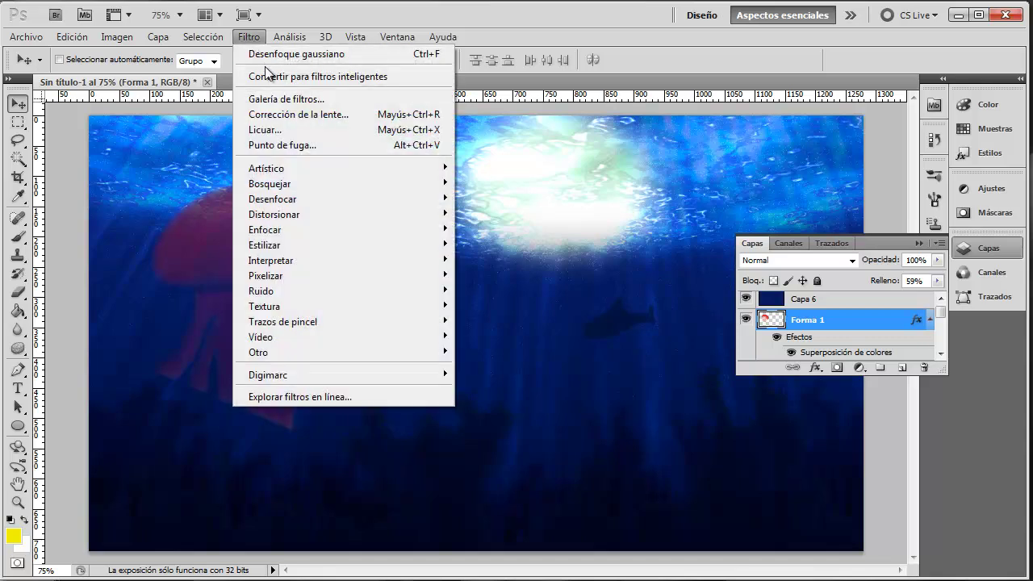
left_click(289, 131)
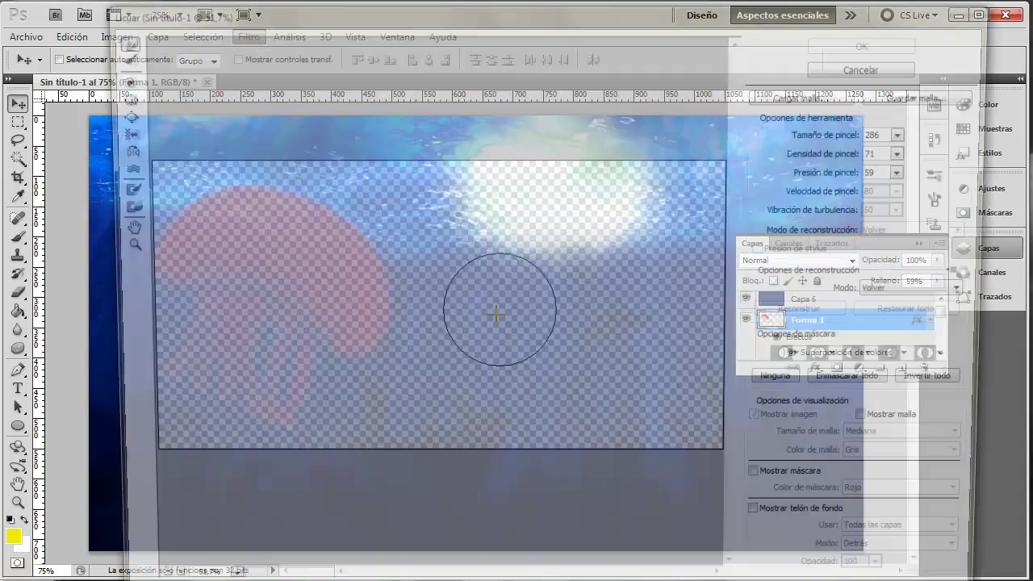
left_click(113, 38)
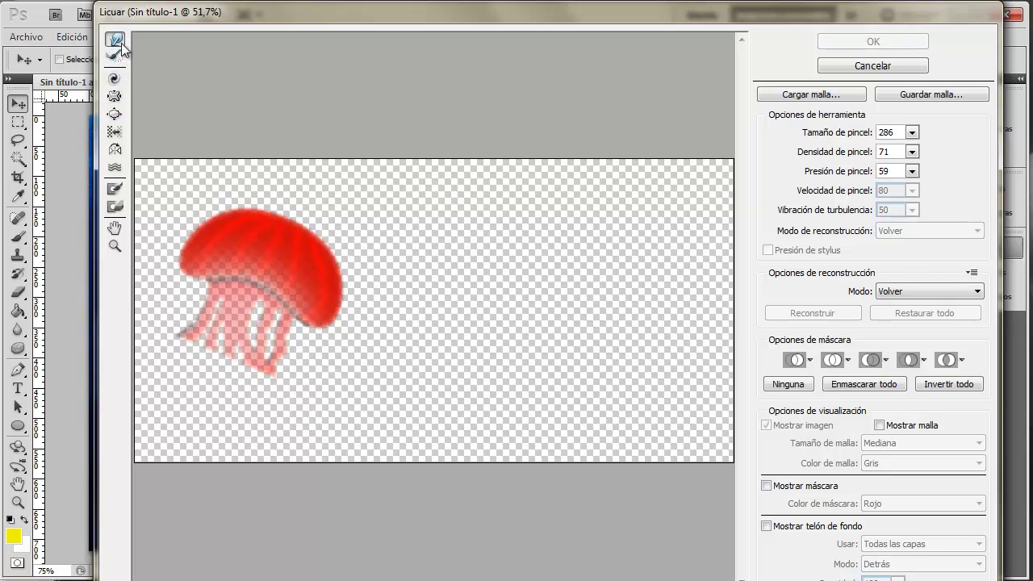
left_click_drag(180, 342, 175, 435)
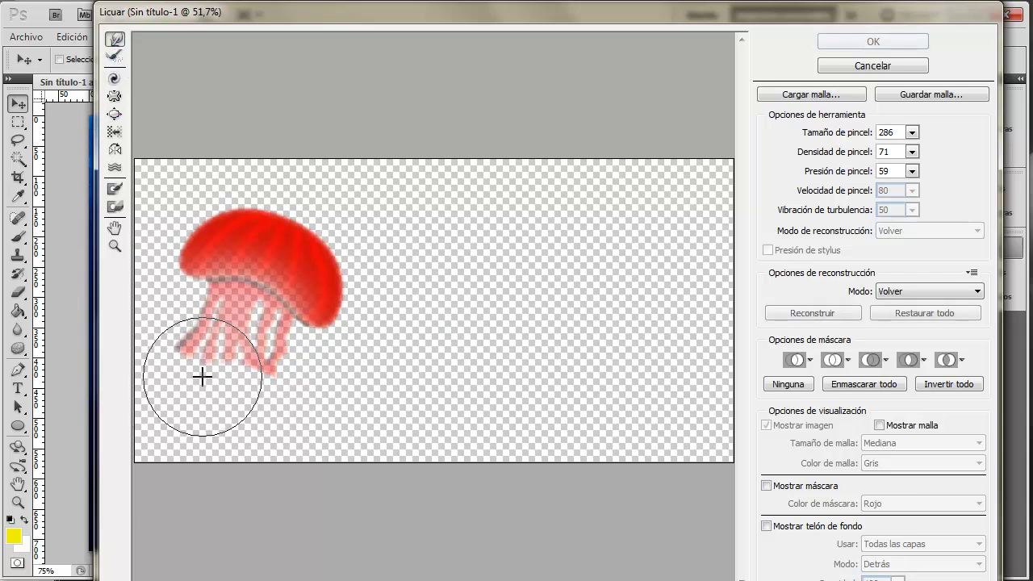
left_click_drag(203, 374, 143, 560)
left_click_drag(201, 362, 166, 549)
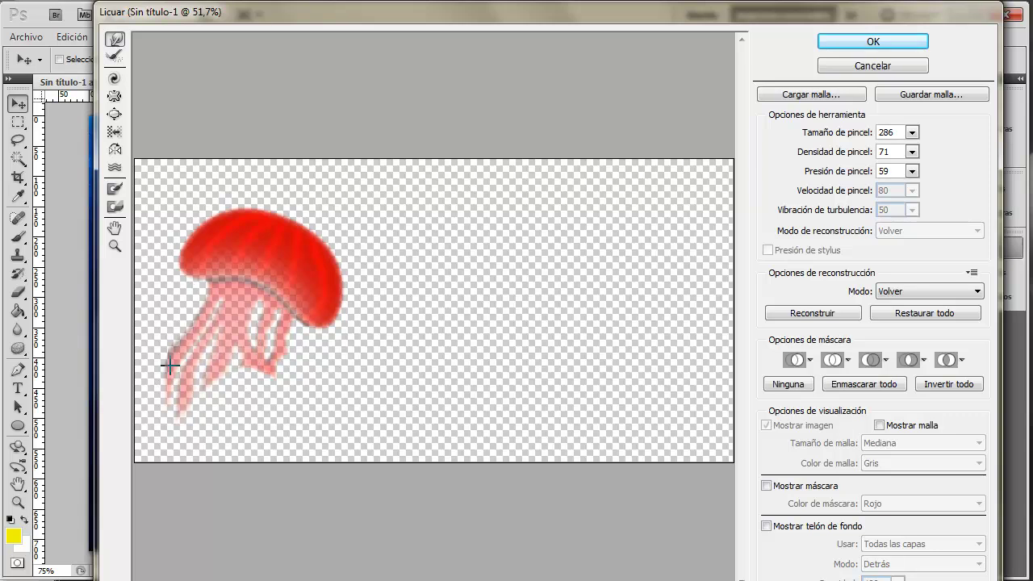
left_click_drag(170, 362, 150, 535)
left_click_drag(177, 411, 157, 508)
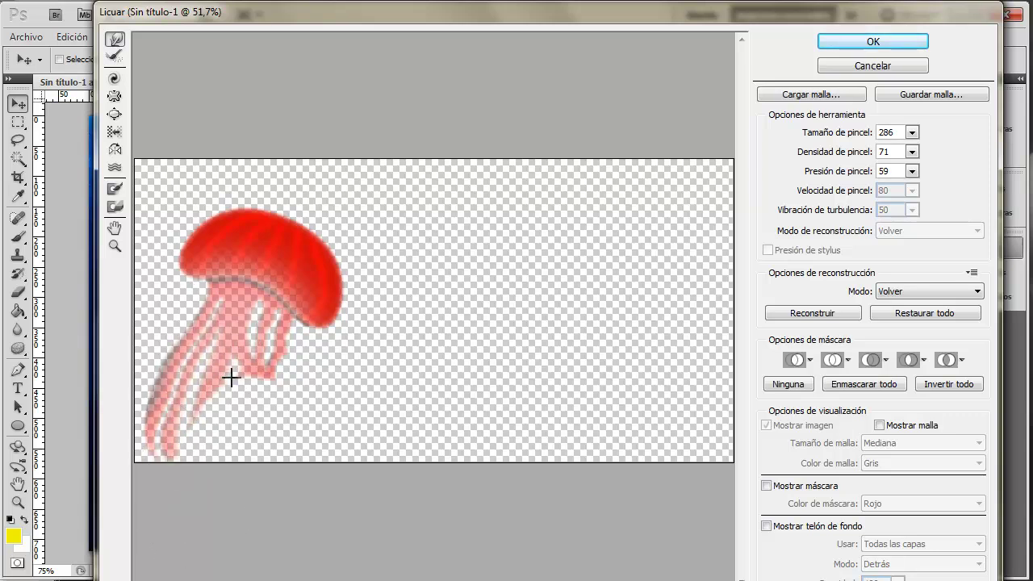
Stretch the right tentacles down to the bottom edge and apply Liquify.
left_click_drag(231, 373, 221, 441)
left_click_drag(248, 396, 201, 558)
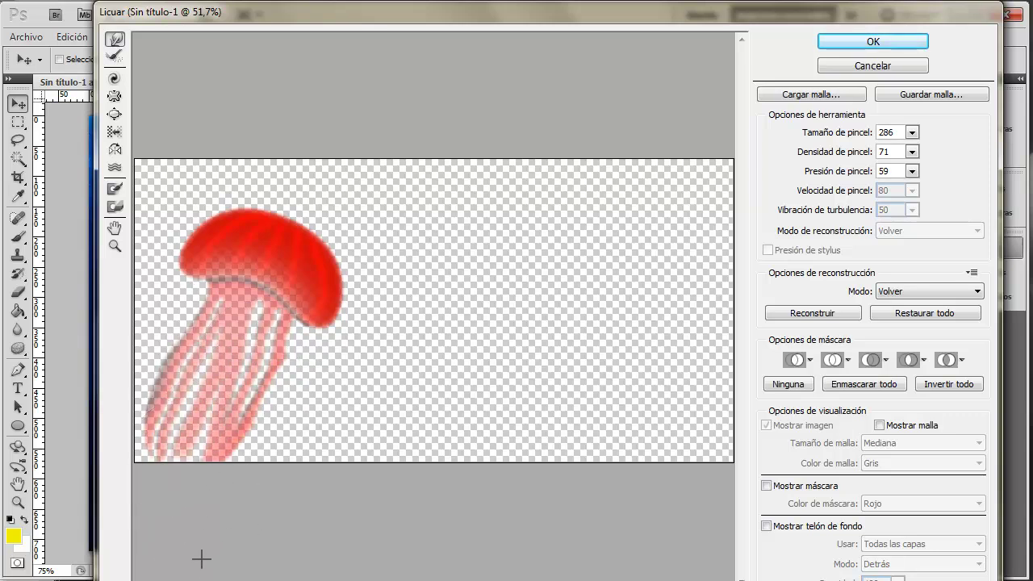
left_click_drag(247, 440, 231, 549)
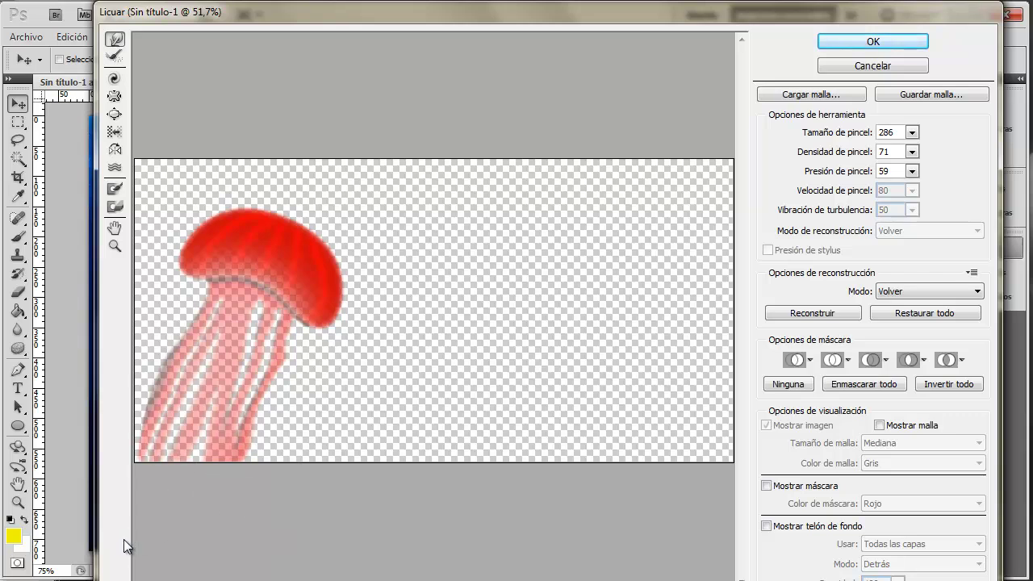
left_click(872, 42)
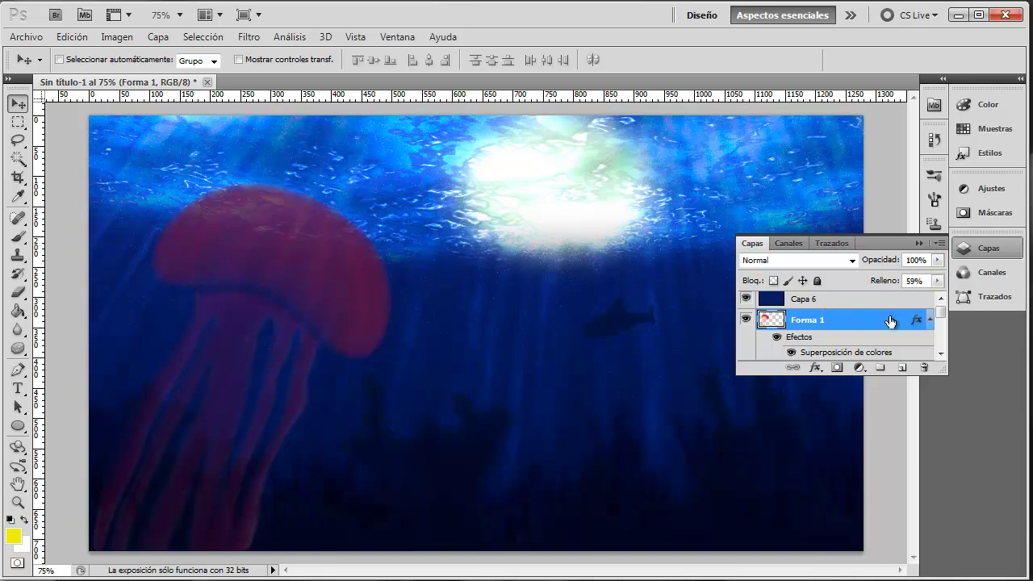
Raise the jellyfish layer's fill to 76%.
left_click(937, 280)
left_click_drag(905, 299, 922, 301)
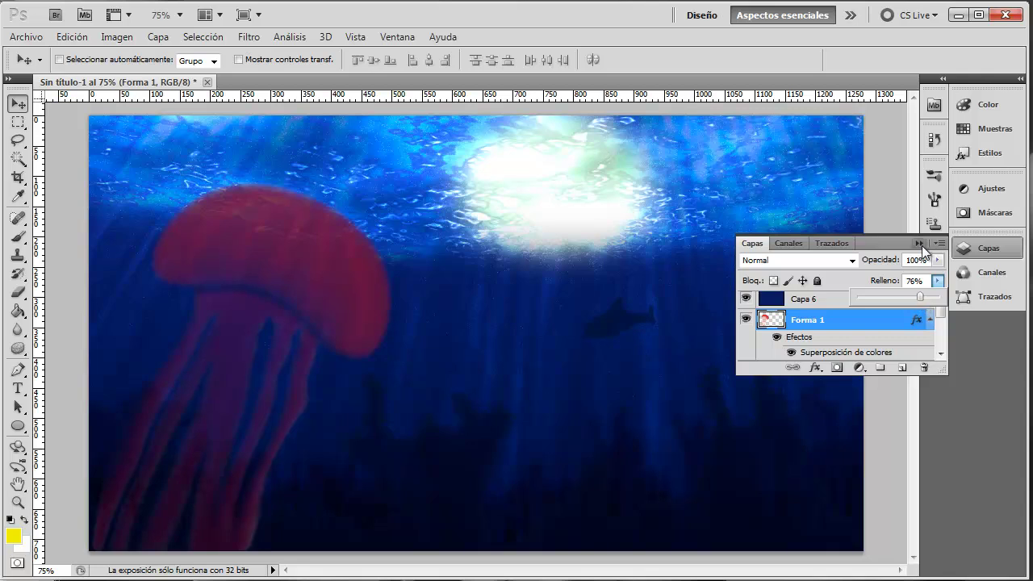
left_click(921, 246)
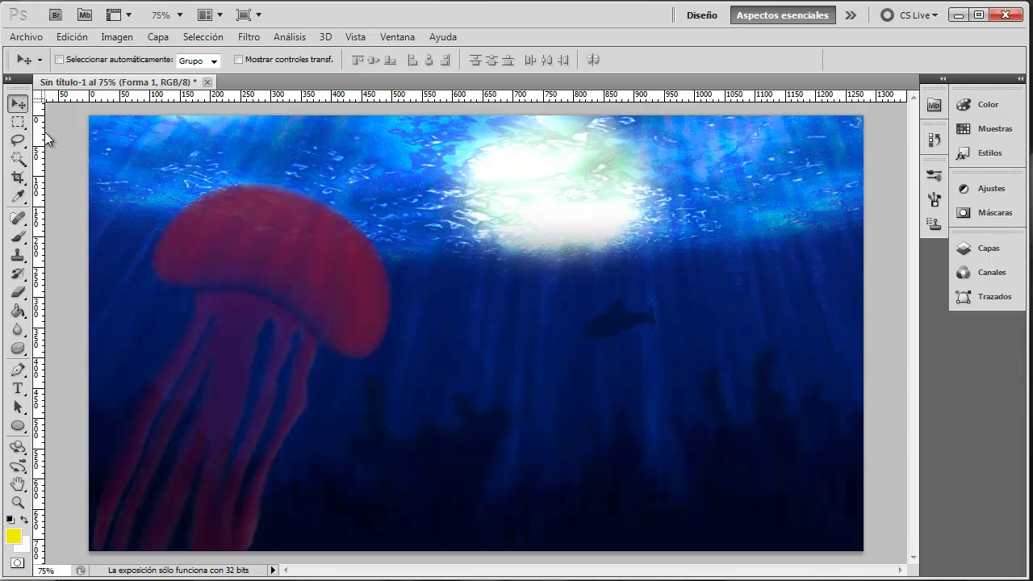
Free Transform the jellyfish down to about 83% of its size.
left_click(17, 122)
right_click(302, 255)
left_click(417, 396)
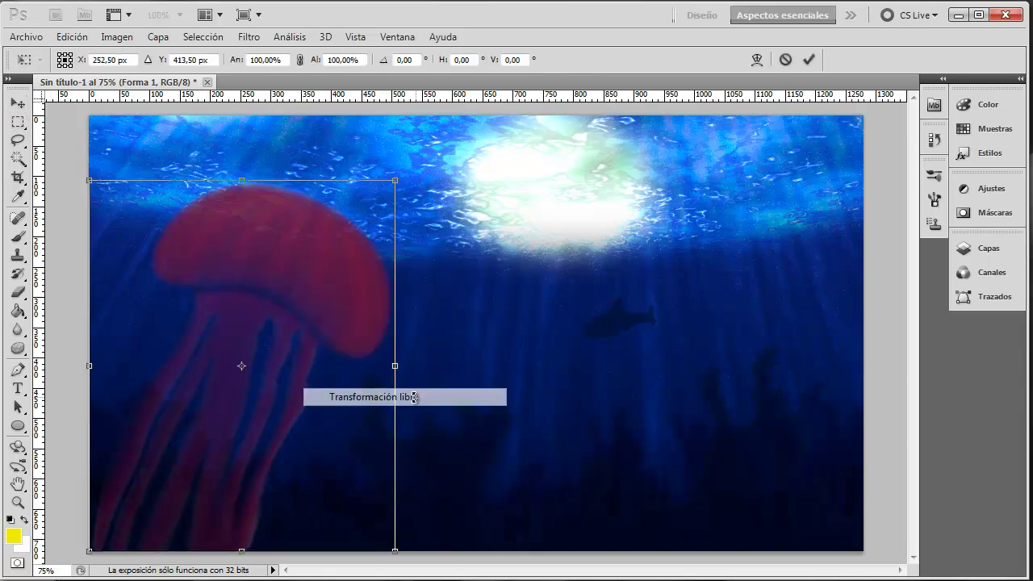
left_click_drag(396, 181, 331, 234)
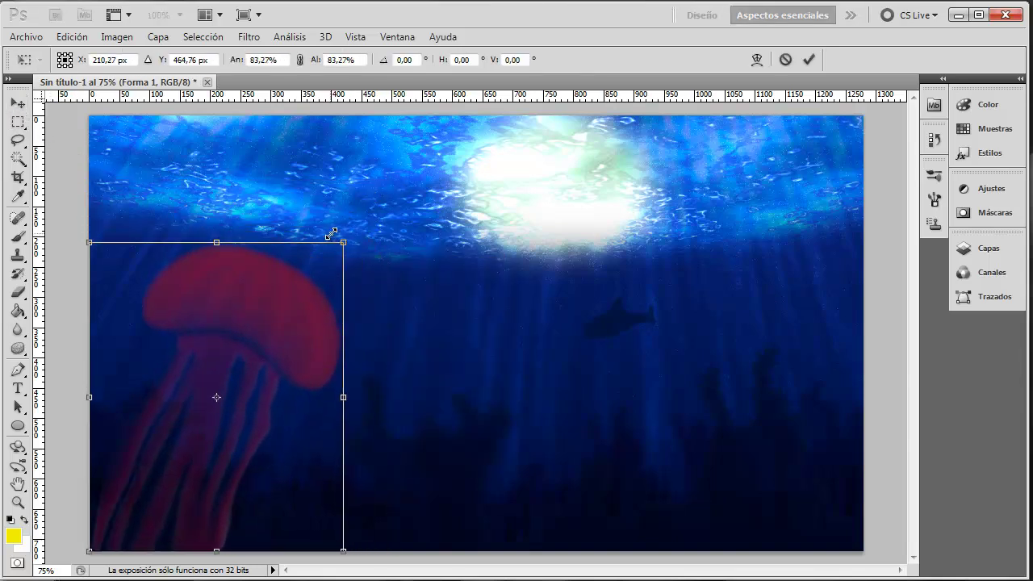
key("Return")
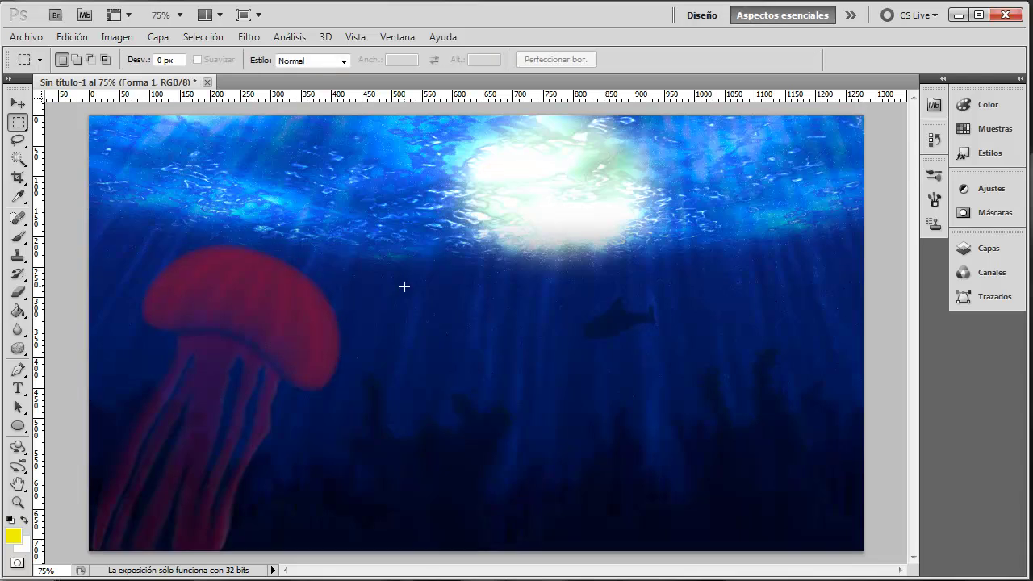
Set the jellyfish layer Forma 1 to 59% opacity, keeping fill at 100%.
left_click(986, 247)
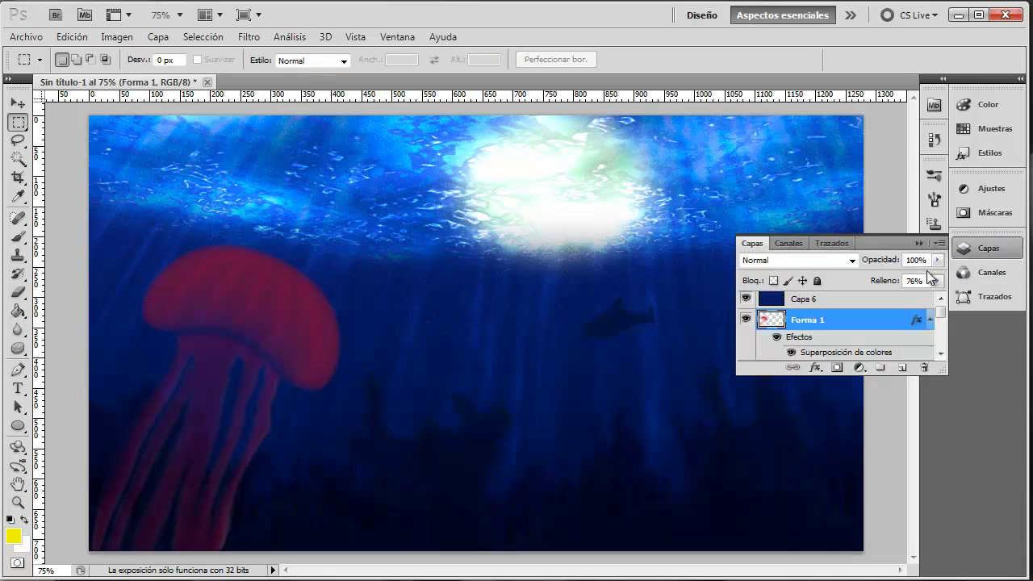
left_click_drag(936, 263, 914, 281)
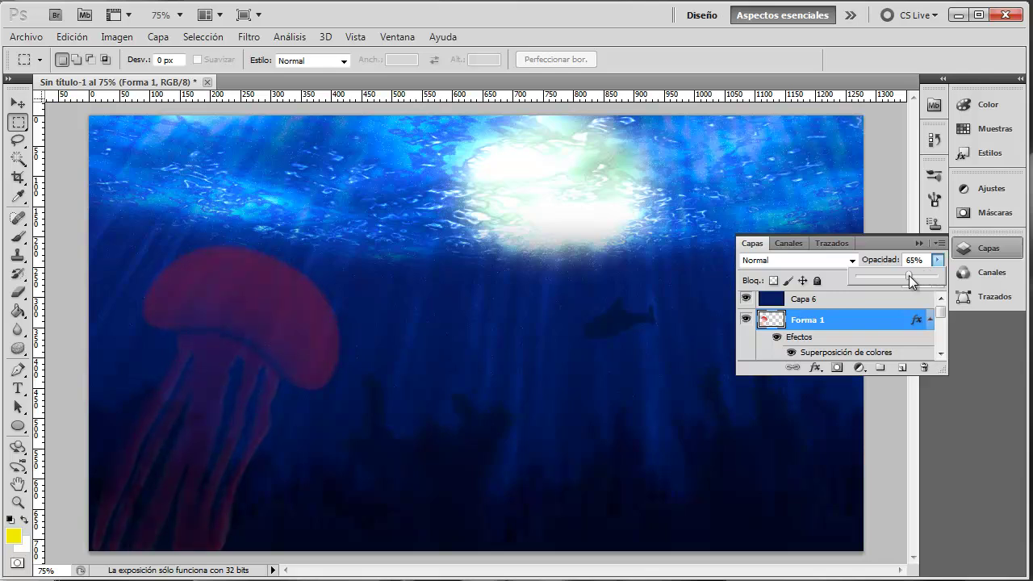
left_click_drag(914, 279, 912, 305)
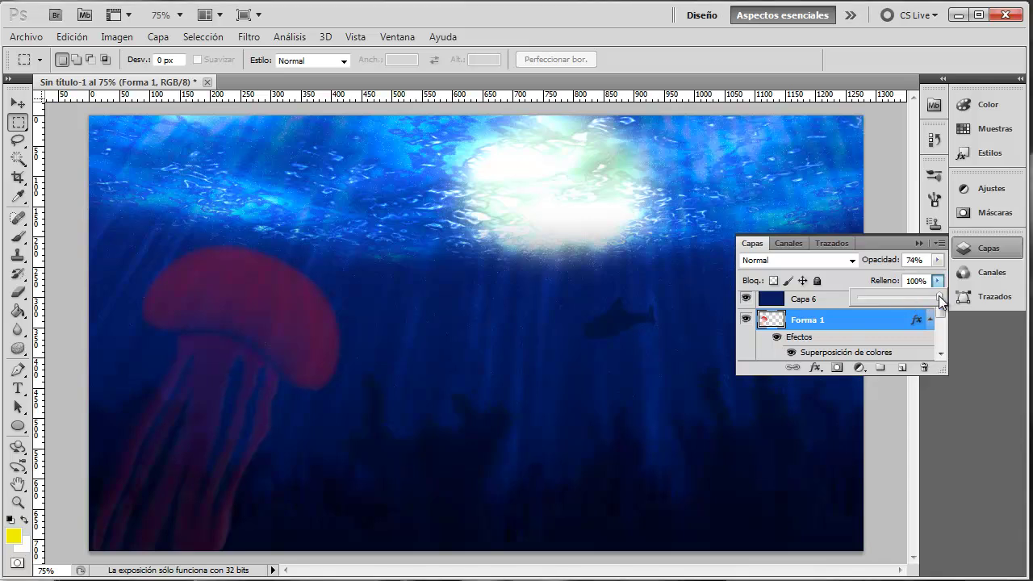
left_click_drag(937, 260, 911, 281)
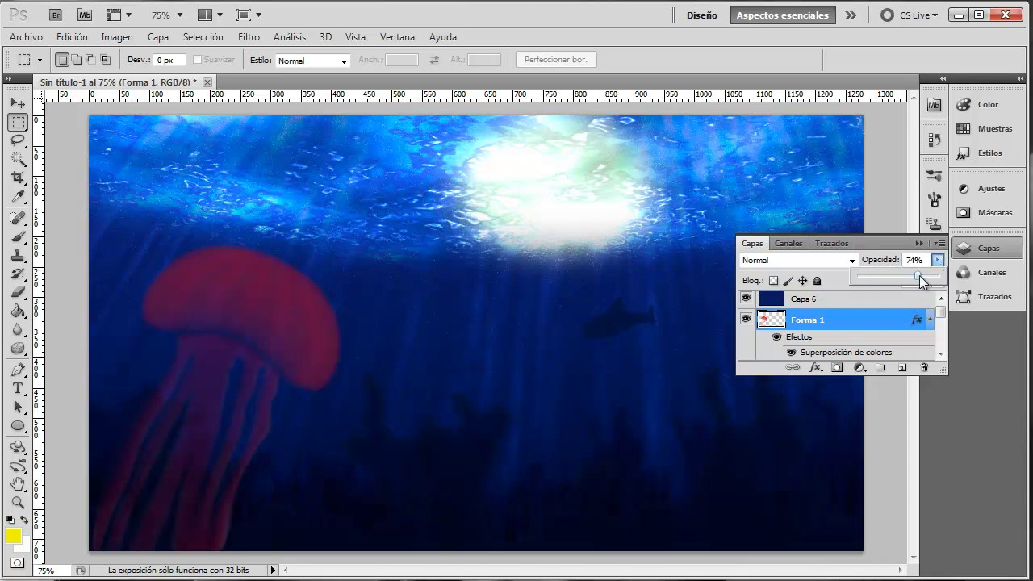
left_click_drag(902, 281, 908, 281)
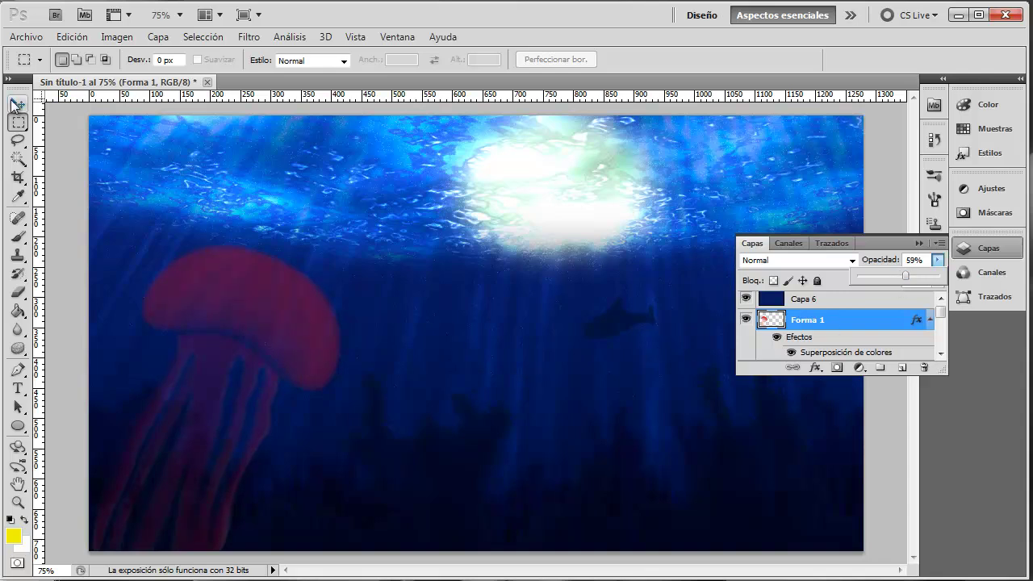
left_click(17, 104)
left_click(917, 243)
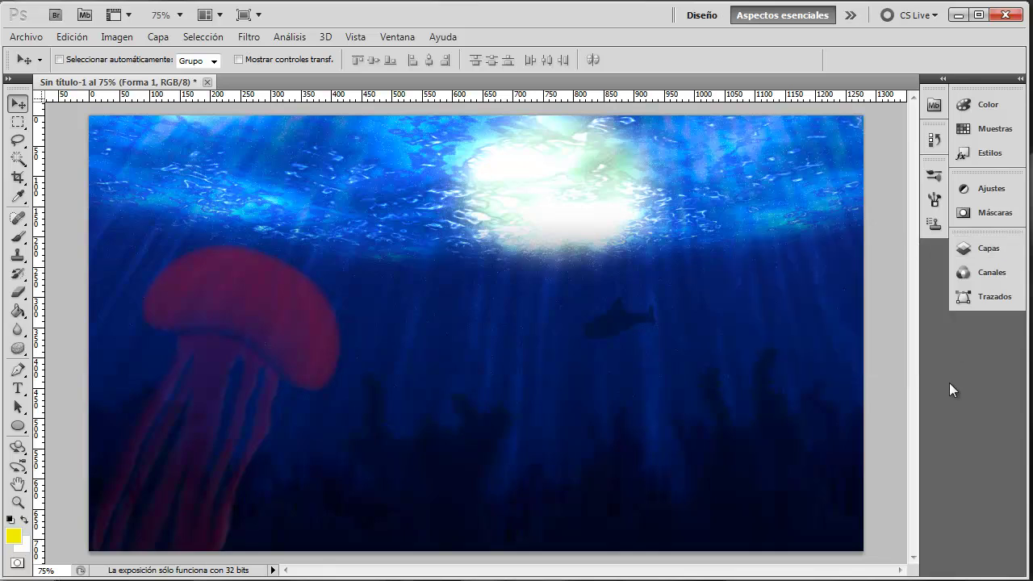
left_click(1000, 251)
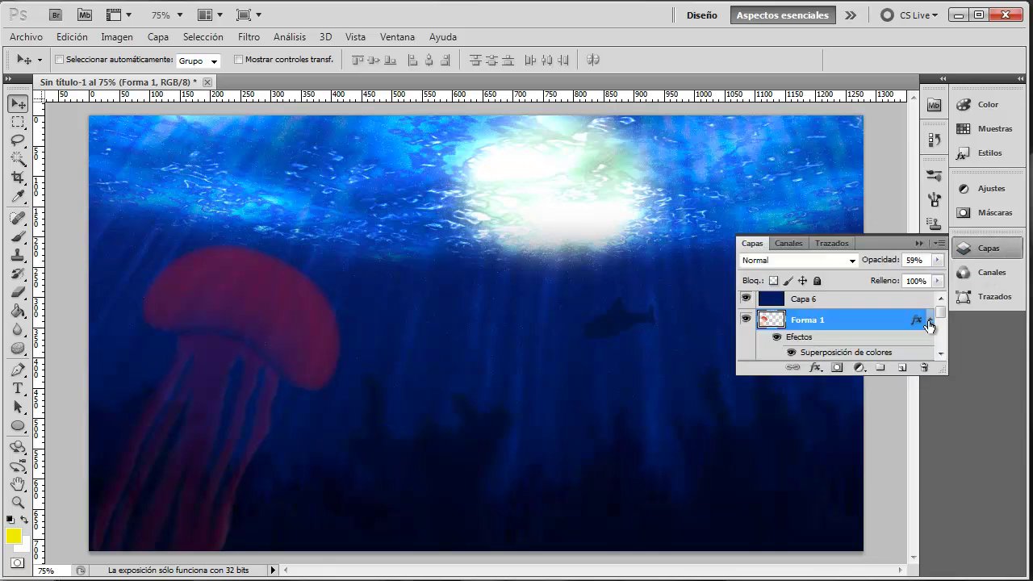
Select the Capa 10 fish layer and apply a Gaussian blur (Desenfoque gaussiano) of radius 2.5 px.
scroll(936, 319, "down", 2)
left_click(840, 321)
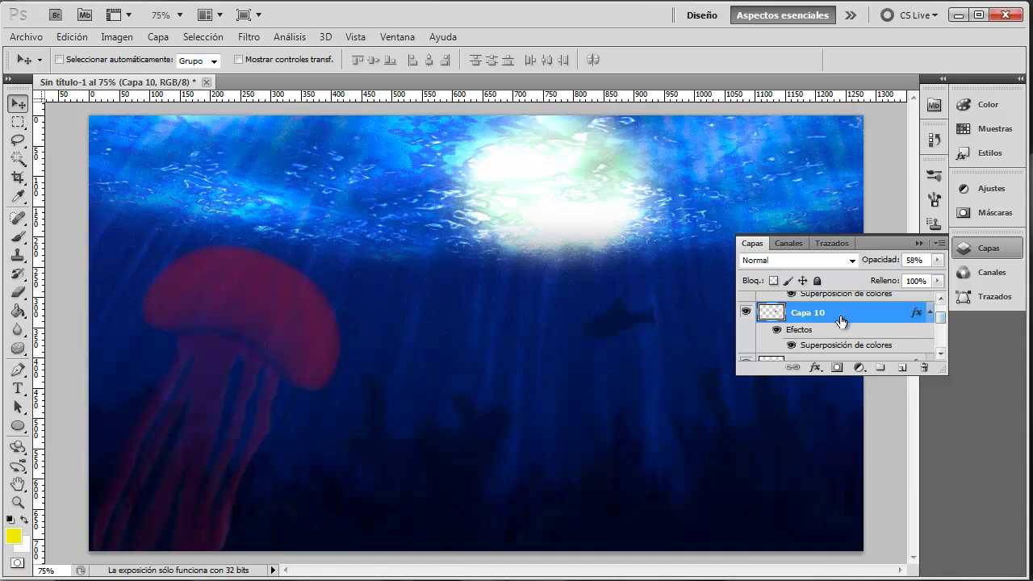
double_click(756, 313)
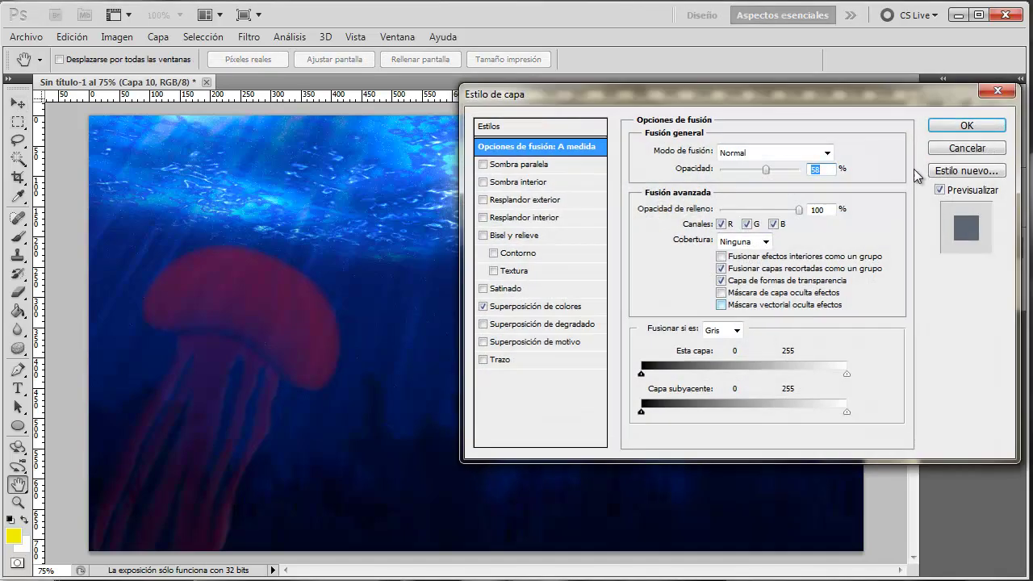
left_click(952, 149)
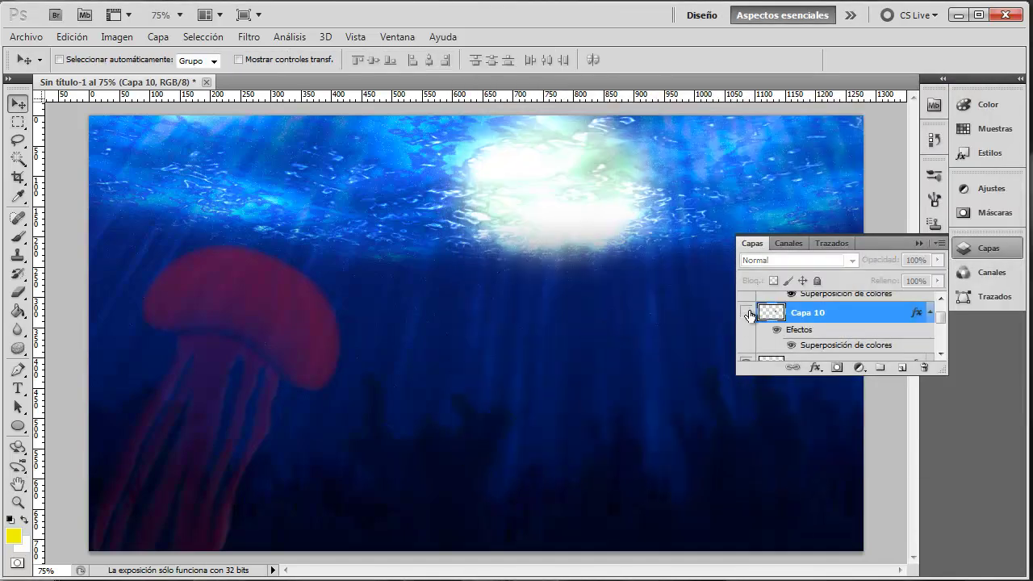
left_click(261, 42)
mouse_move(272, 199)
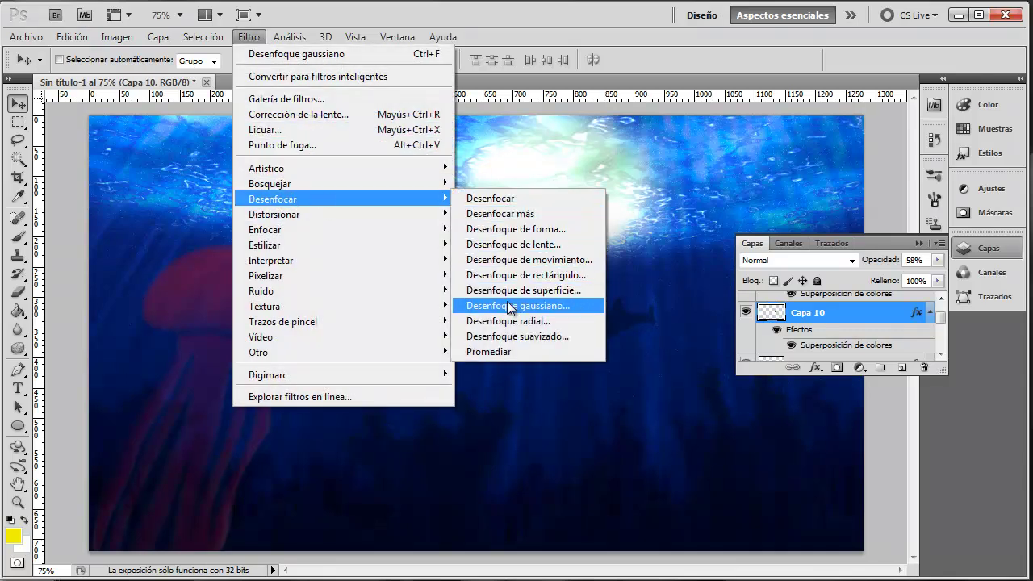
left_click(508, 304)
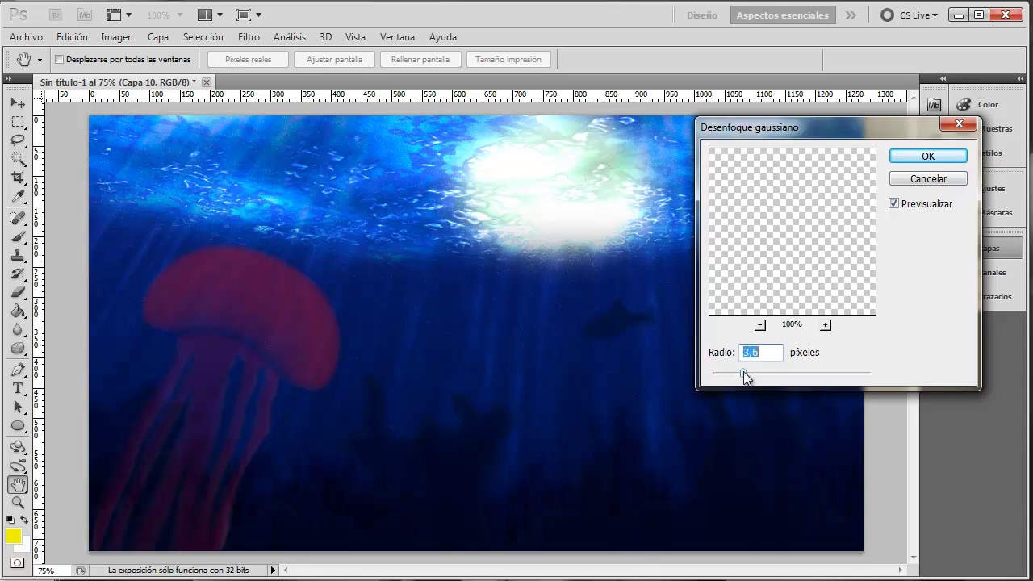
left_click(941, 156)
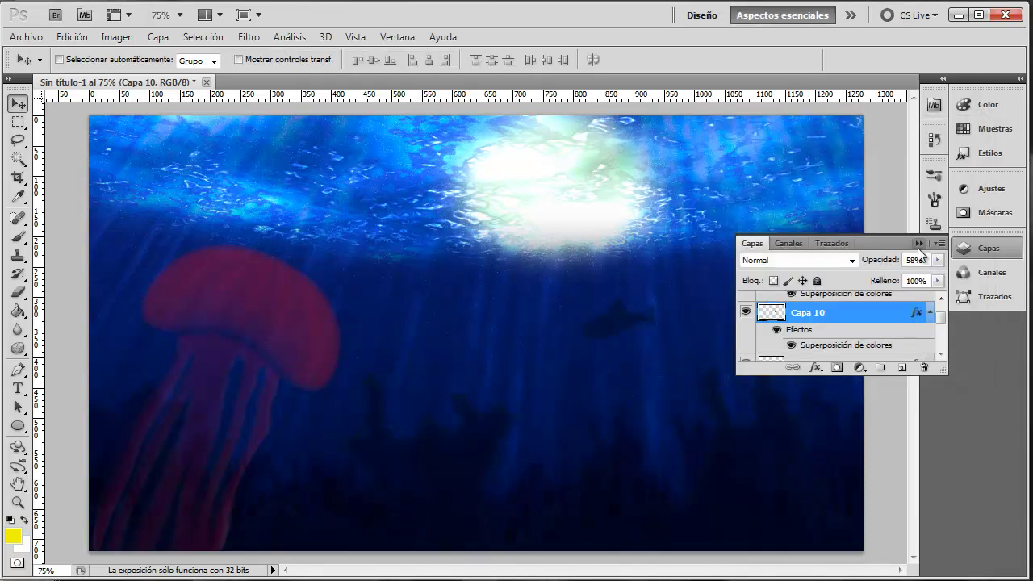
Hide and reshow Capa 1 and Capa 2 to compare their effect on the scene.
scroll(940, 323, "down", 1)
left_click_drag(939, 319, 945, 337)
left_click(864, 339)
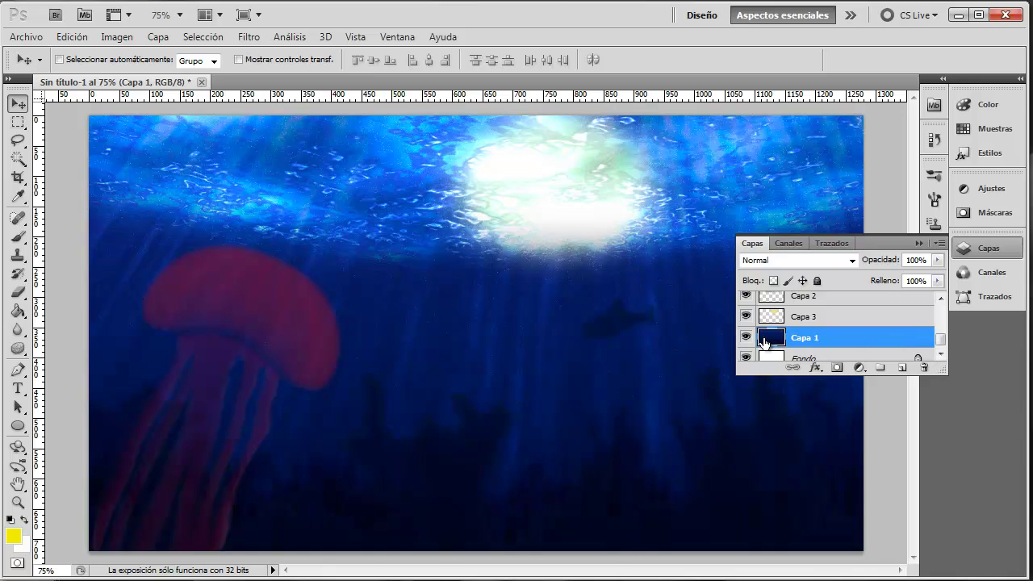
left_click(746, 339)
left_click(746, 338)
left_click_drag(942, 342, 938, 331)
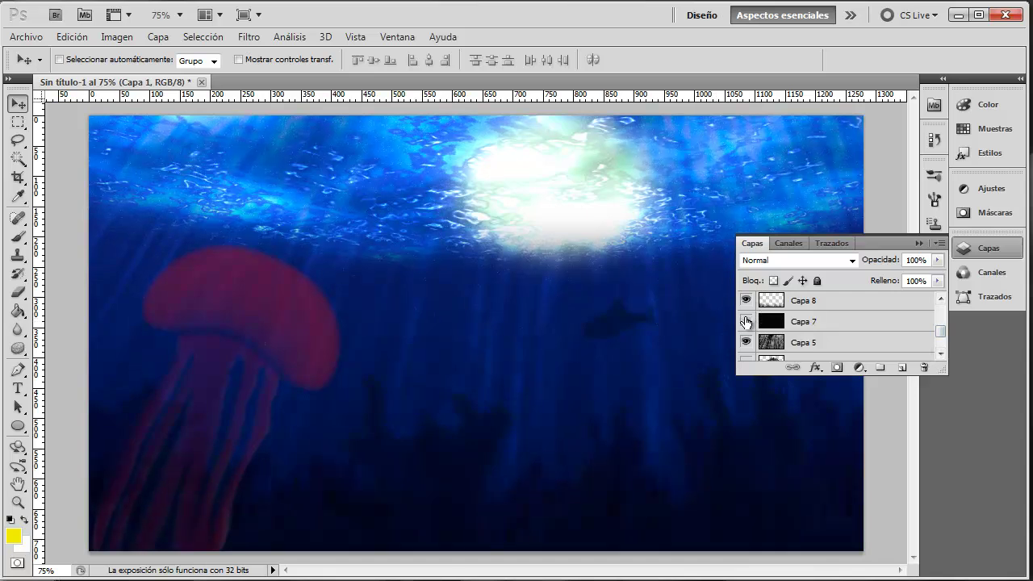
left_click_drag(941, 331, 944, 334)
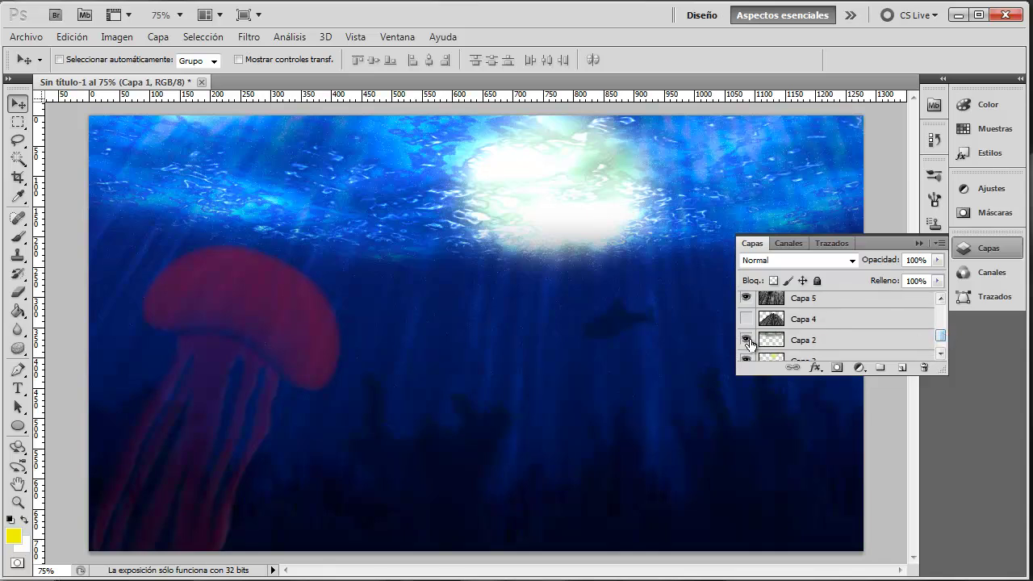
left_click(746, 340)
left_click(823, 343)
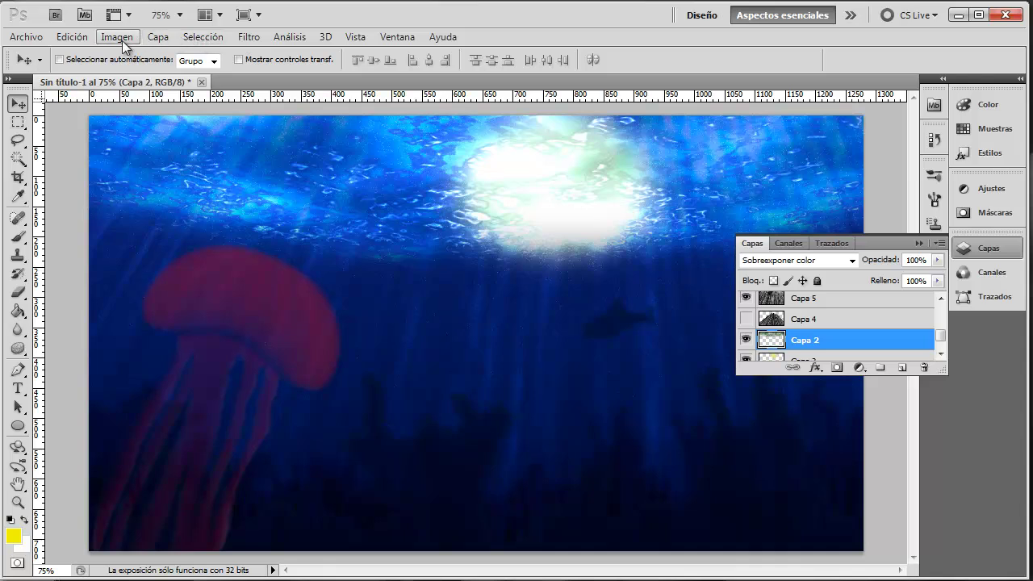
Select Capa 3, compare it hidden and shown, and set its opacity to 32%.
left_click(941, 354)
left_click(853, 350)
left_click(745, 340)
left_click(745, 340)
left_click(937, 260)
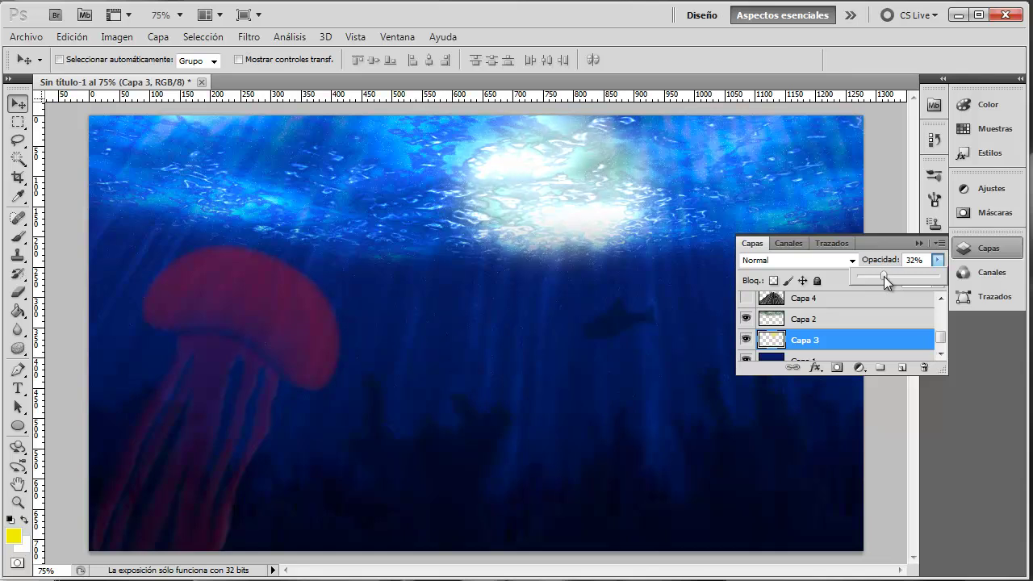
left_click(917, 242)
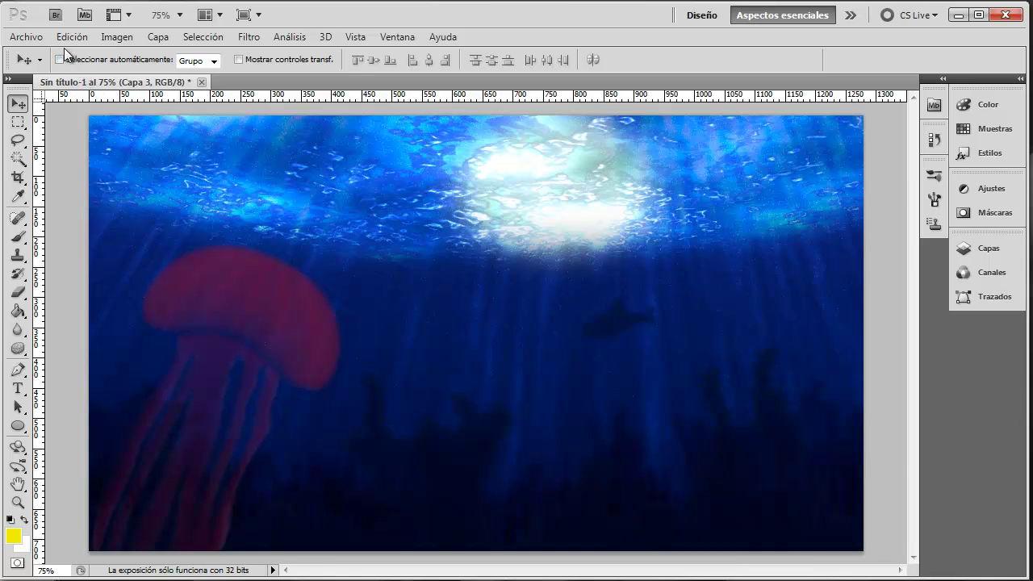
Close the Archivo menu without choosing anything and select the Brush tool.
left_click(36, 37)
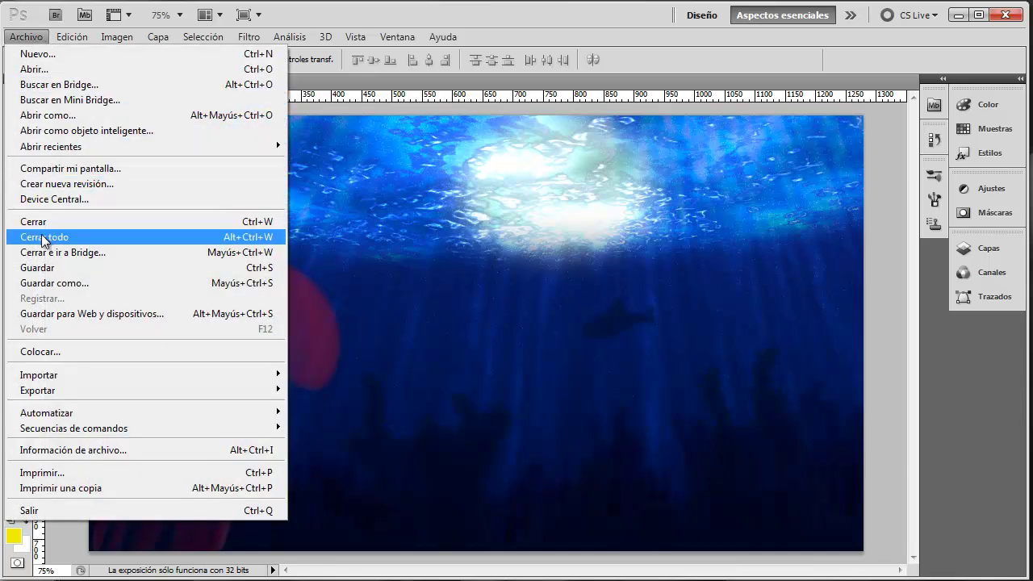
left_click(50, 282)
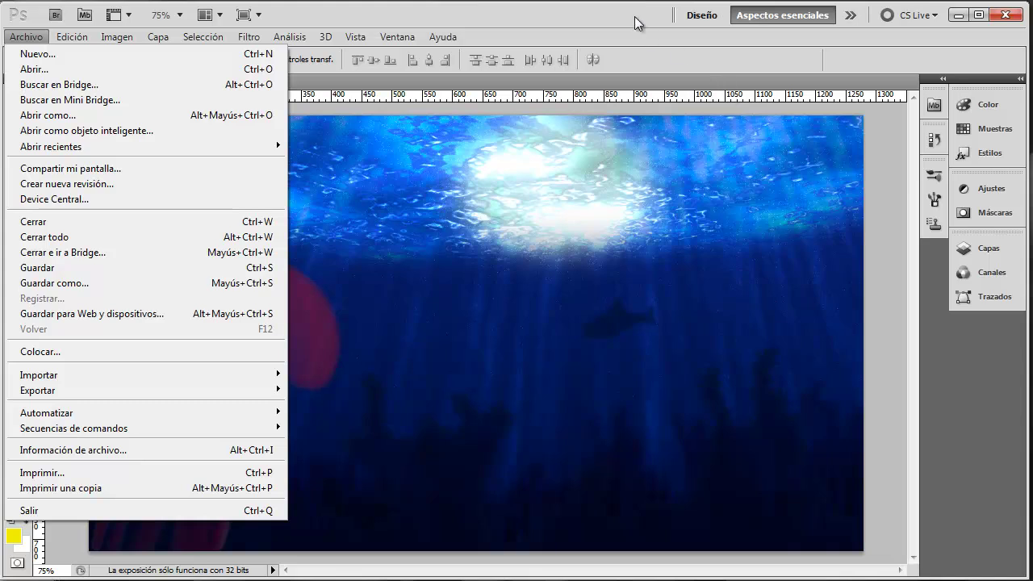
left_click(634, 23)
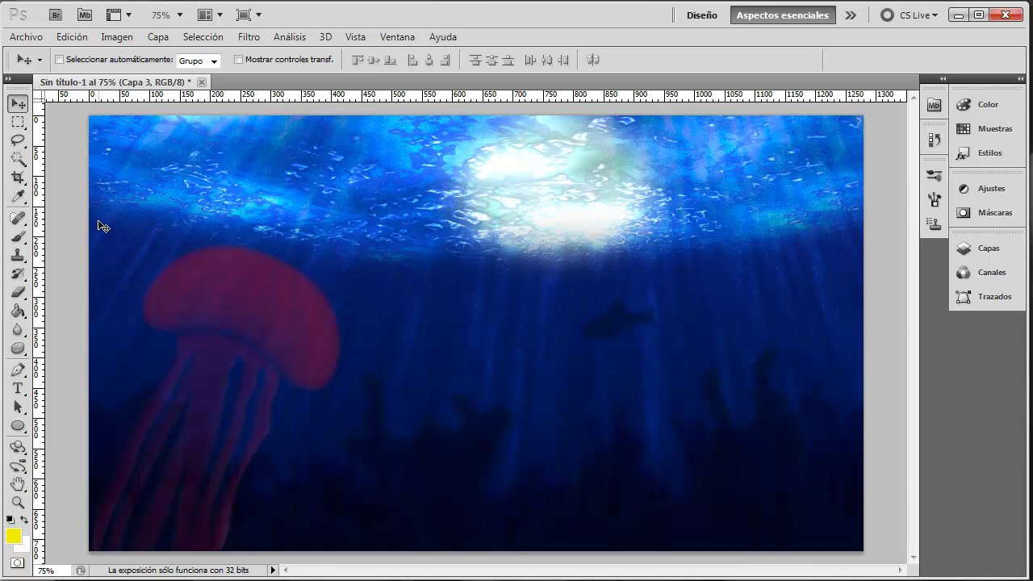
left_click(19, 240)
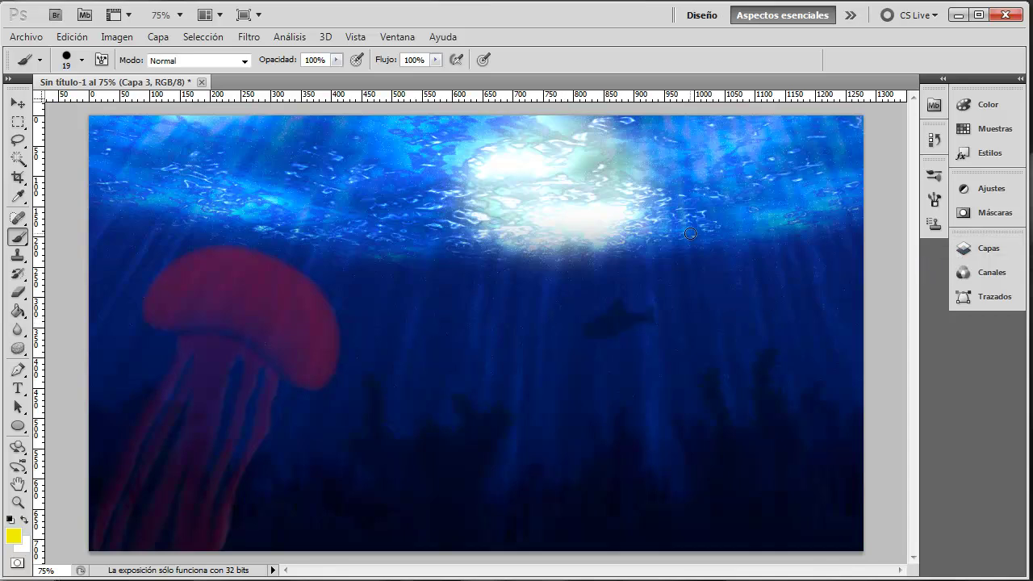
Load the special-effects brush set and stamp a trial 45 px brush mark near the fish.
left_click(18, 292)
left_click(18, 238)
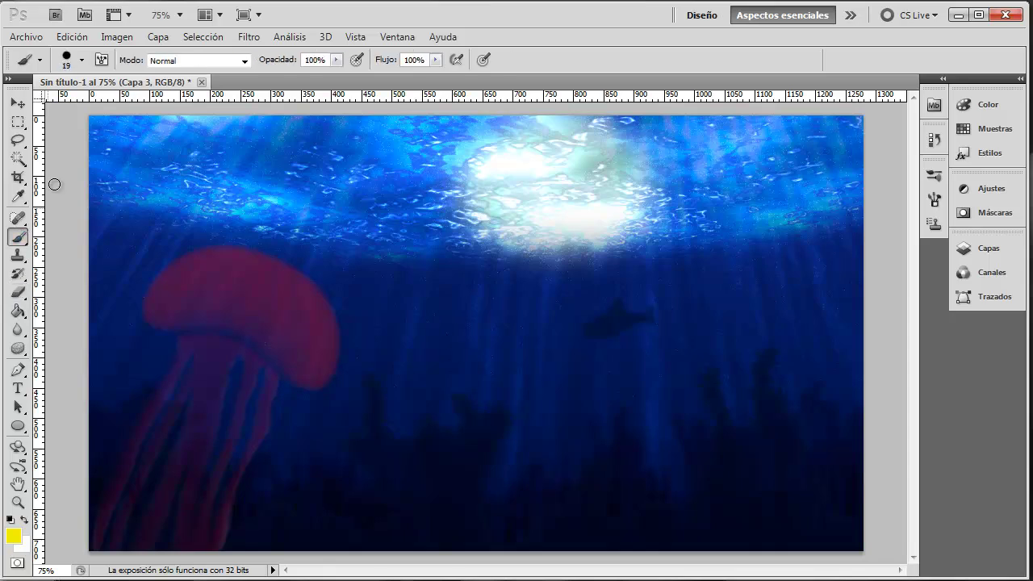
left_click(83, 63)
left_click(203, 87)
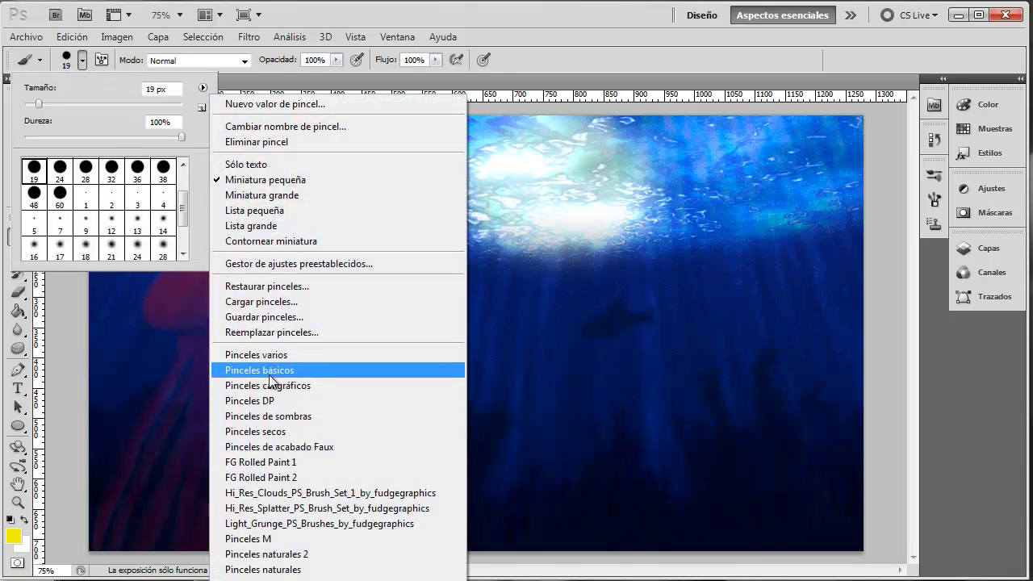
left_click(259, 569)
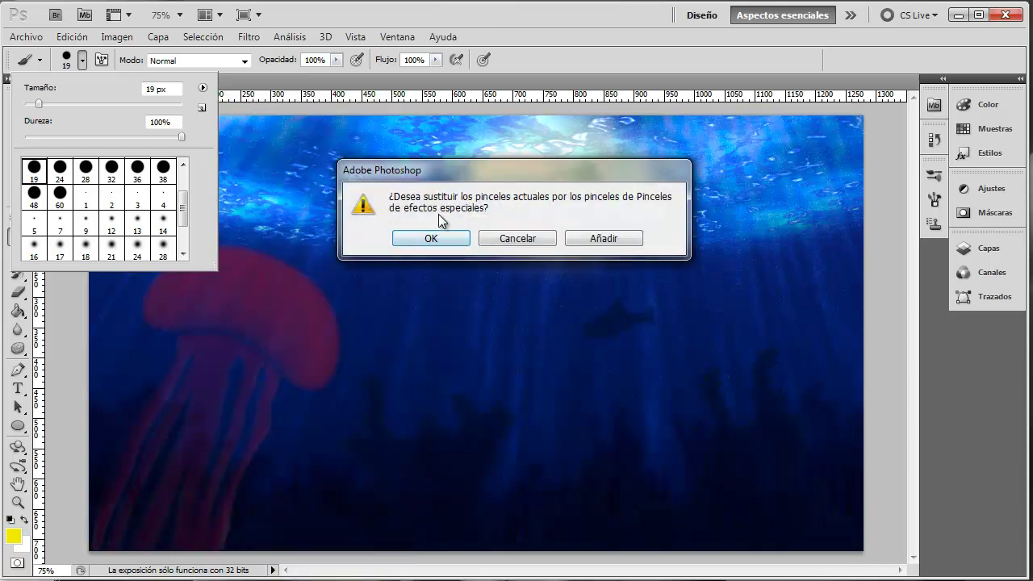
left_click(439, 239)
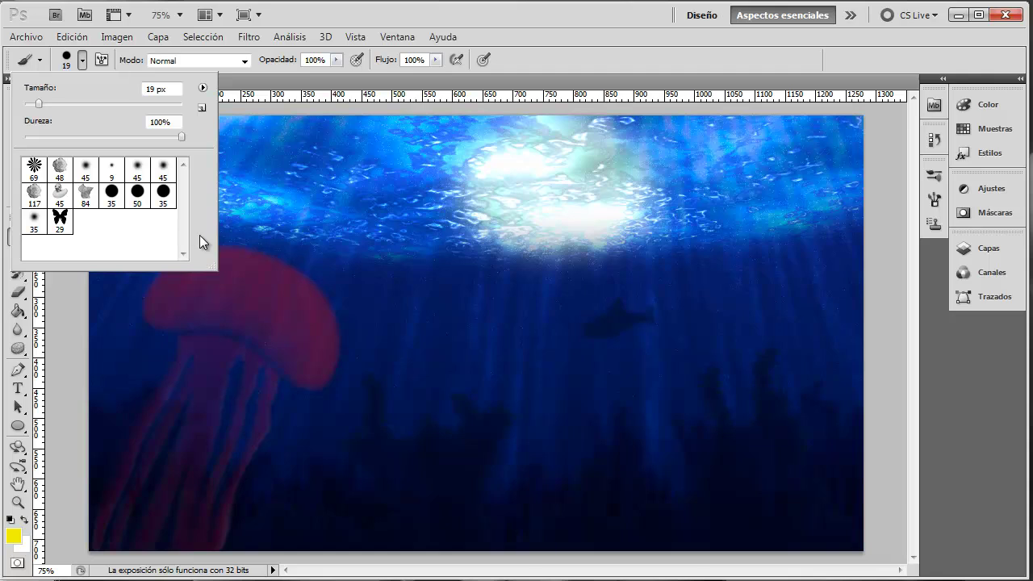
left_click(59, 196)
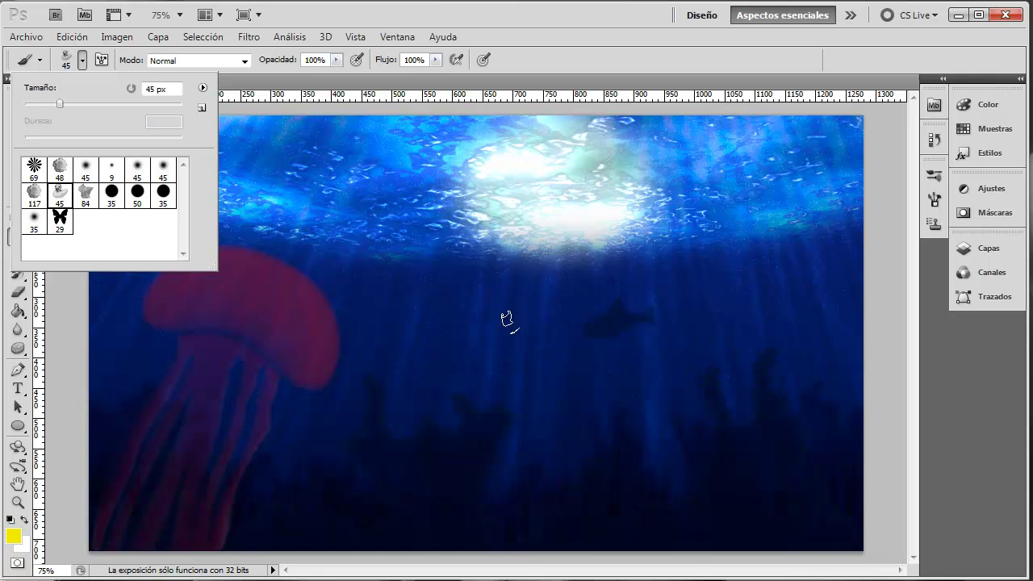
left_click(491, 332)
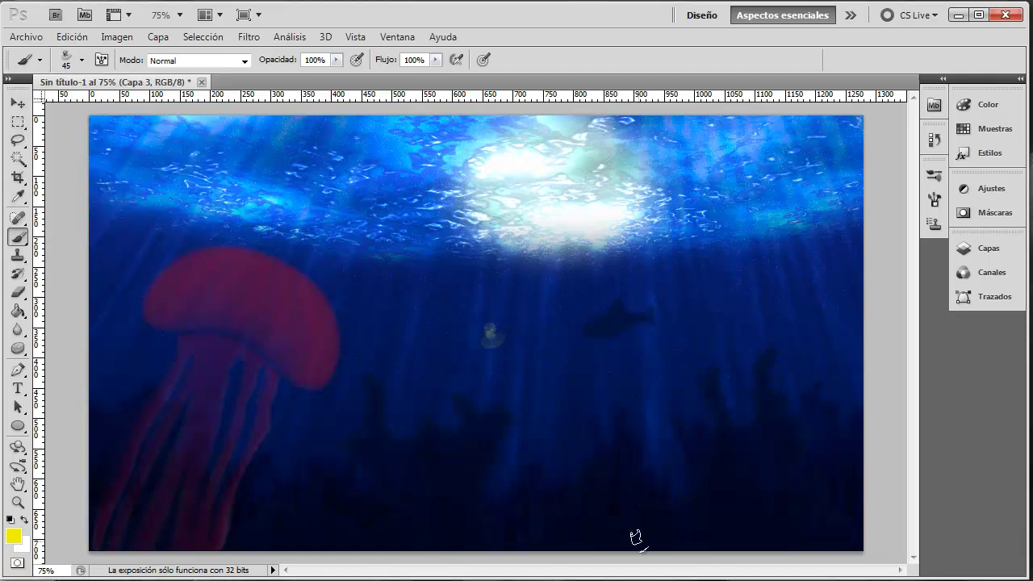
Undo the brush stamps, including one made after enlarging the brush to 145 px.
left_click(81, 37)
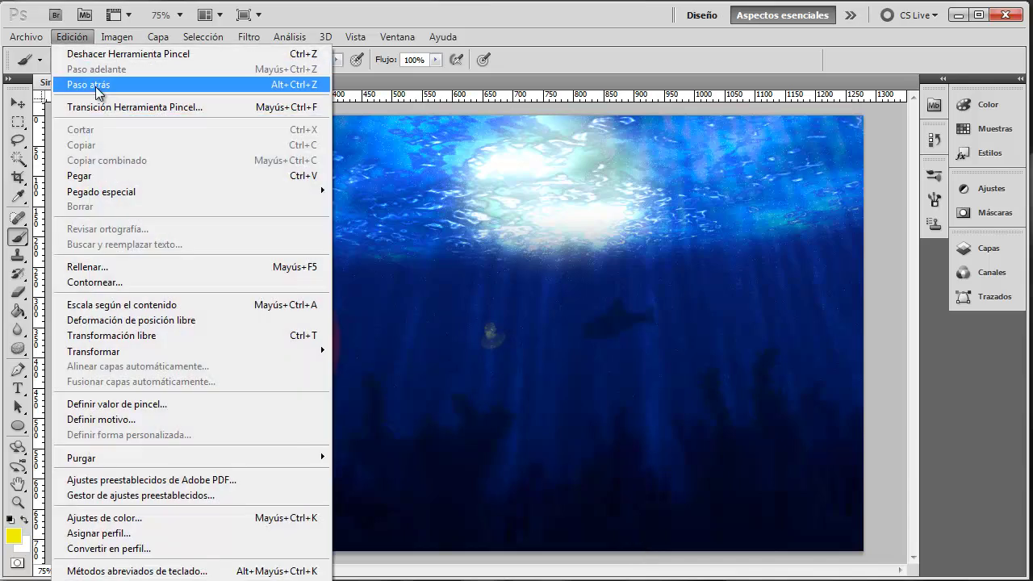
left_click(101, 86)
left_click(82, 60)
left_click_drag(47, 104, 97, 104)
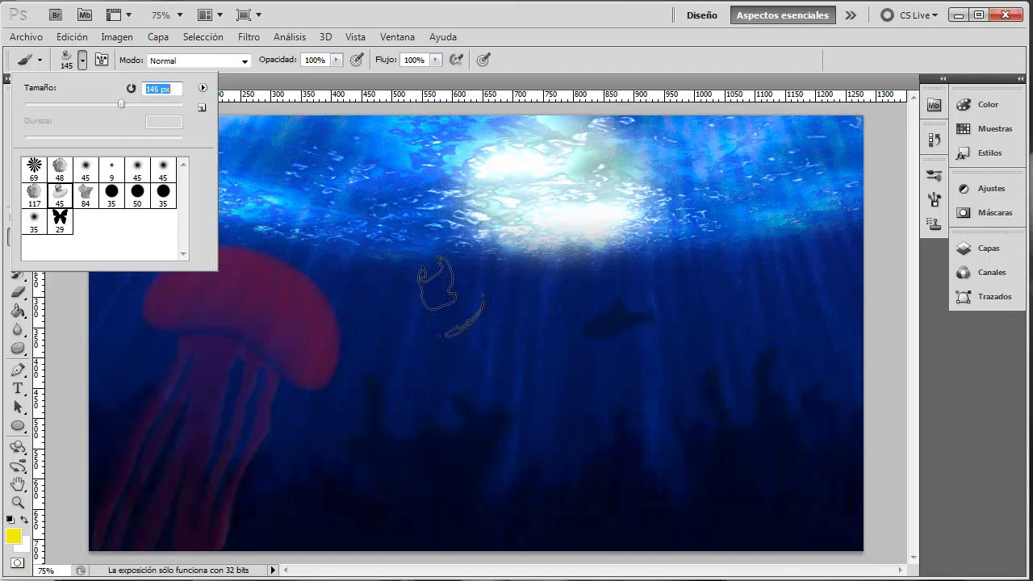
key("Return")
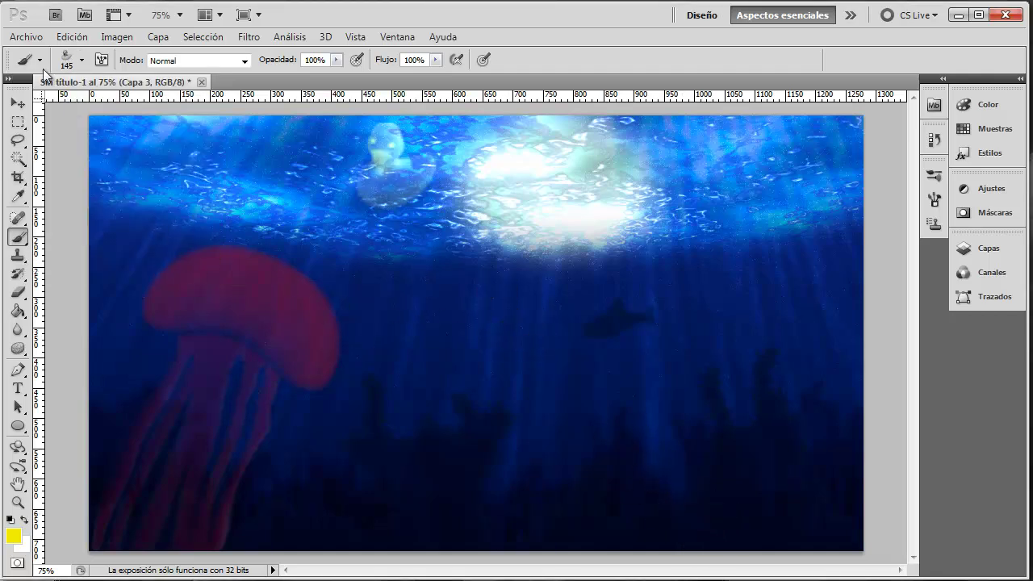
left_click(71, 37)
left_click(80, 85)
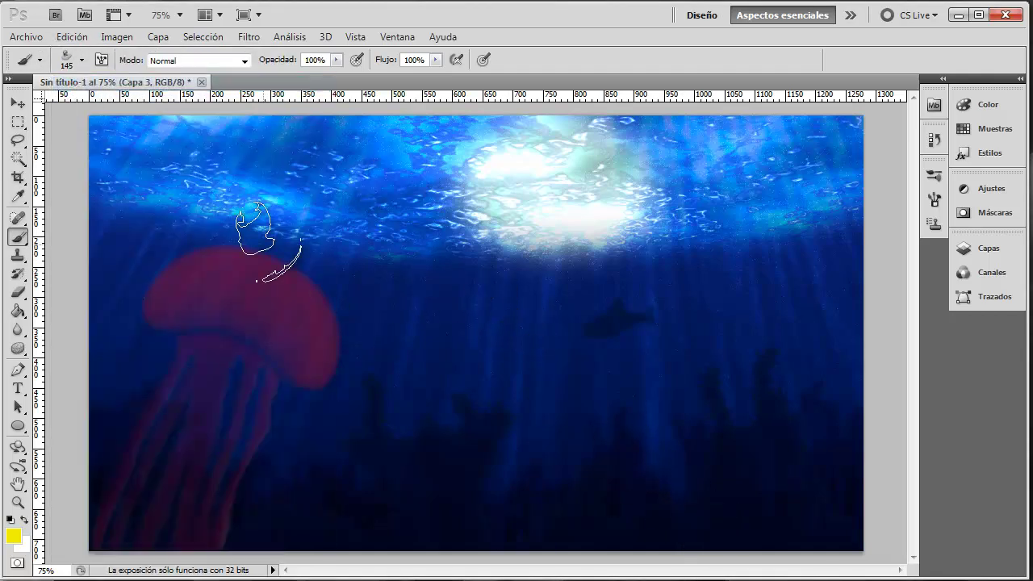
Replace the brushes with the Pinceles básicos set and choose the soft 9 px brush.
left_click(83, 60)
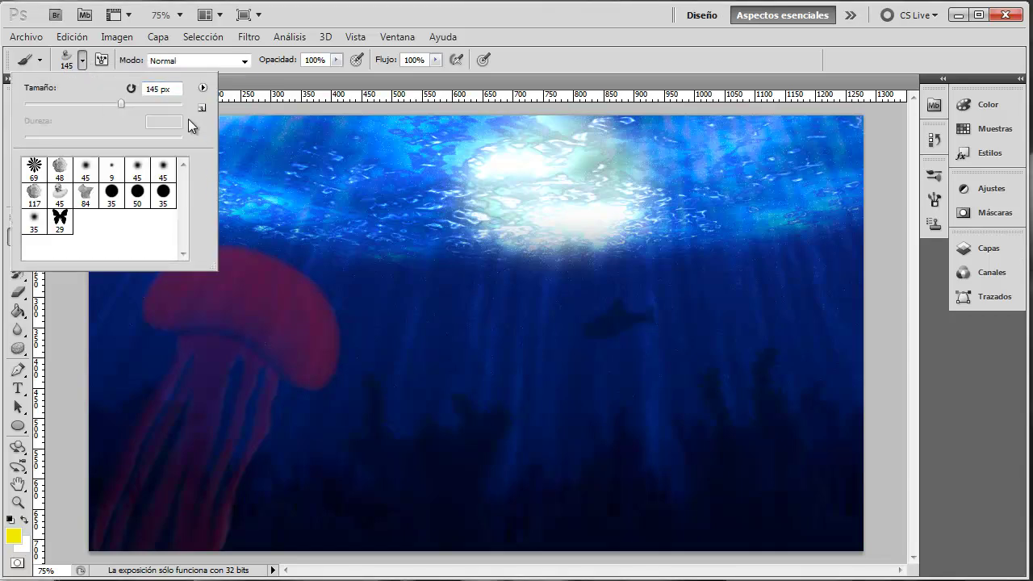
left_click(203, 89)
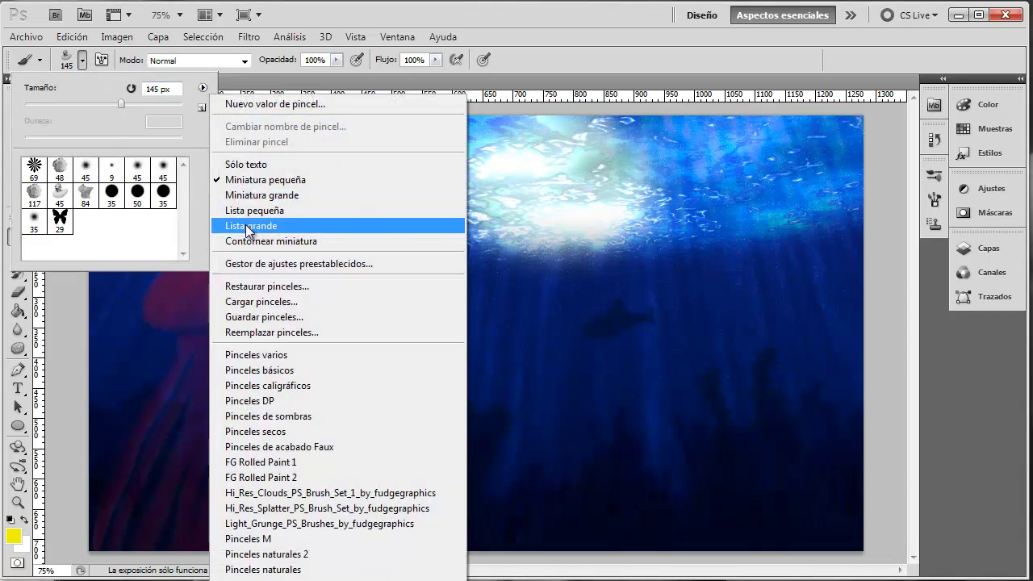
left_click(258, 369)
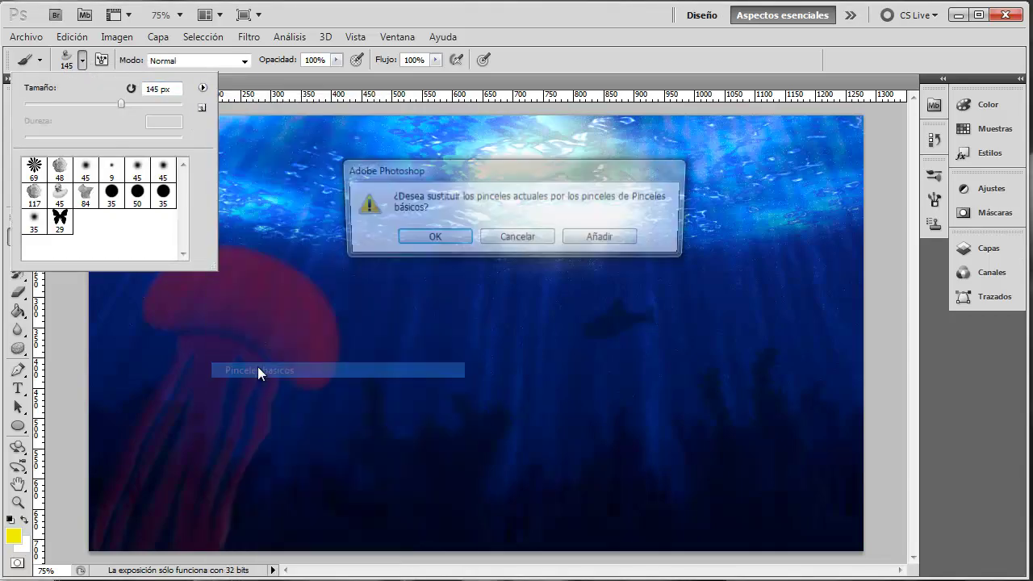
left_click(439, 238)
left_click_drag(183, 193, 185, 235)
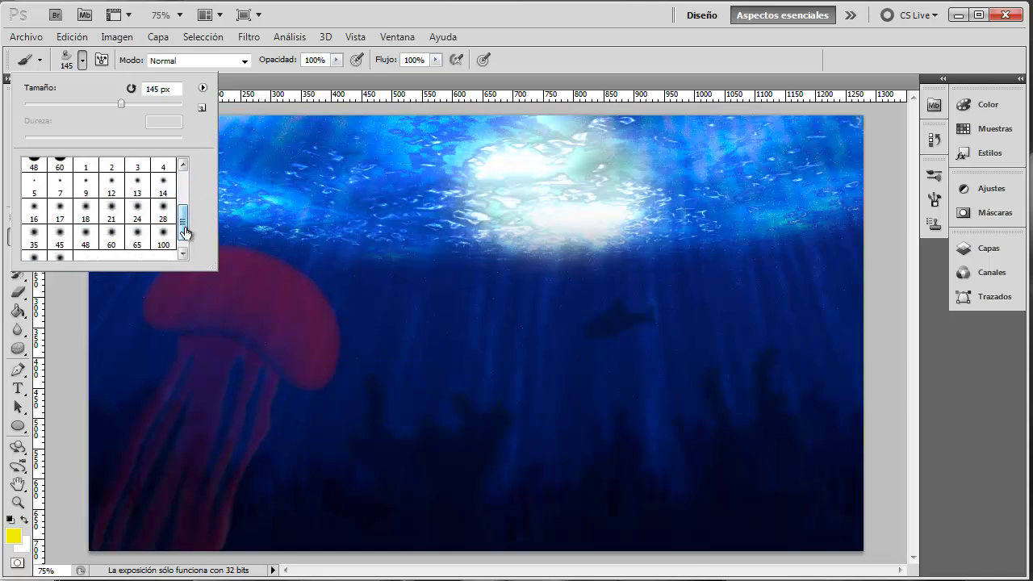
left_click(85, 185)
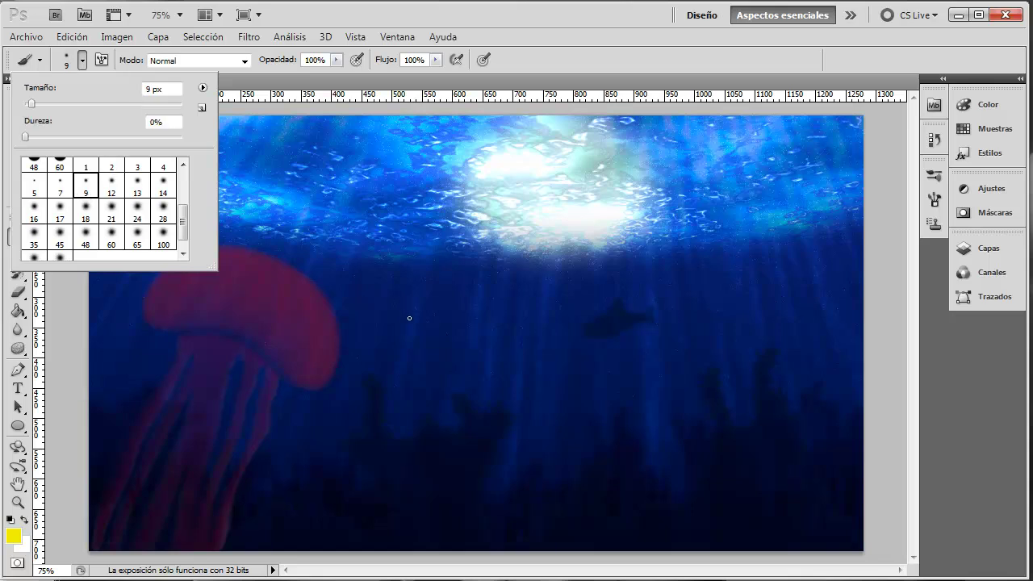
left_click_drag(184, 222, 185, 212)
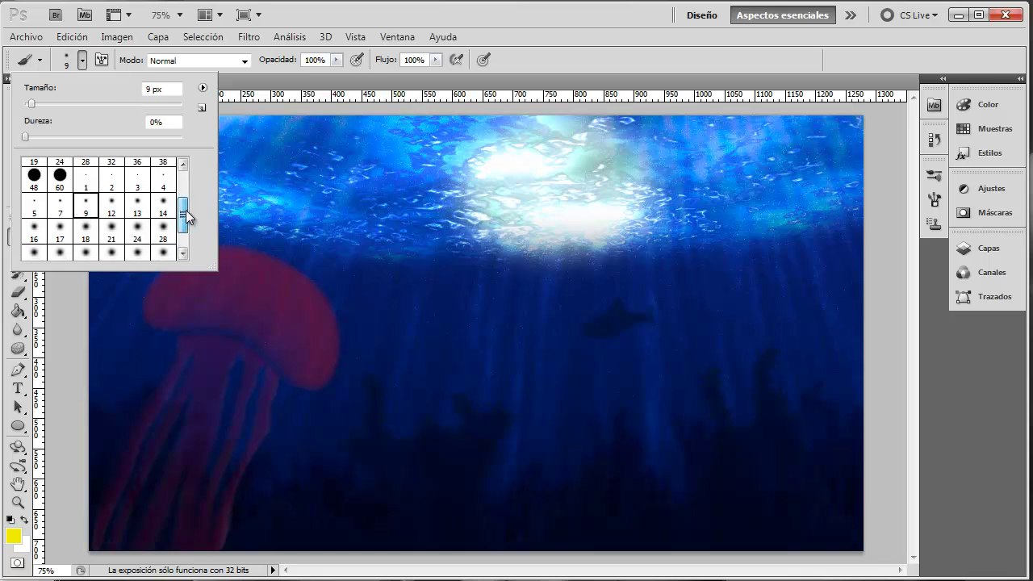
left_click(498, 134)
left_click(986, 248)
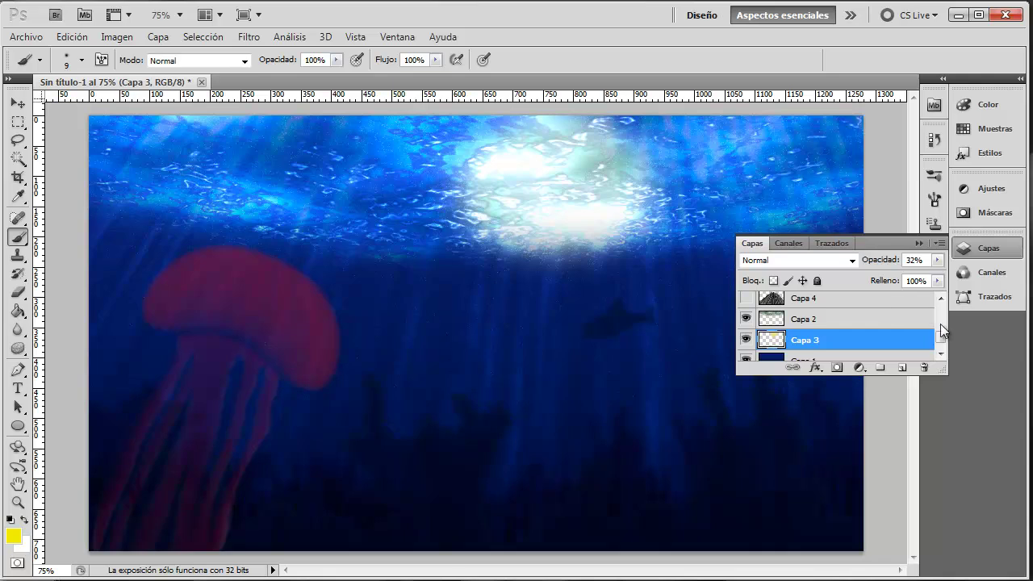
Add a new empty layer above Forma 1.
left_click_drag(941, 329, 941, 307)
left_click(855, 323)
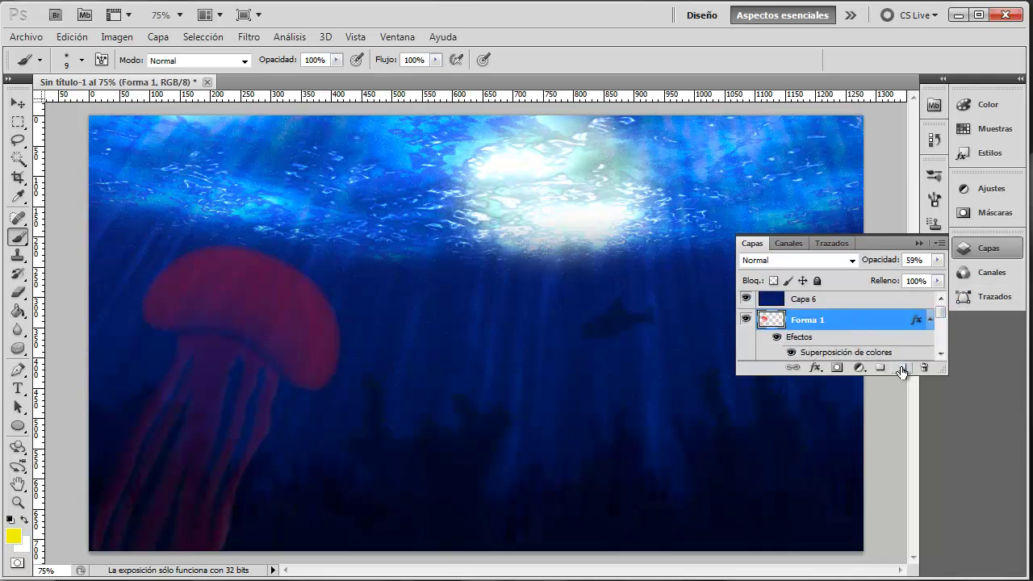
left_click(901, 369)
left_click(919, 243)
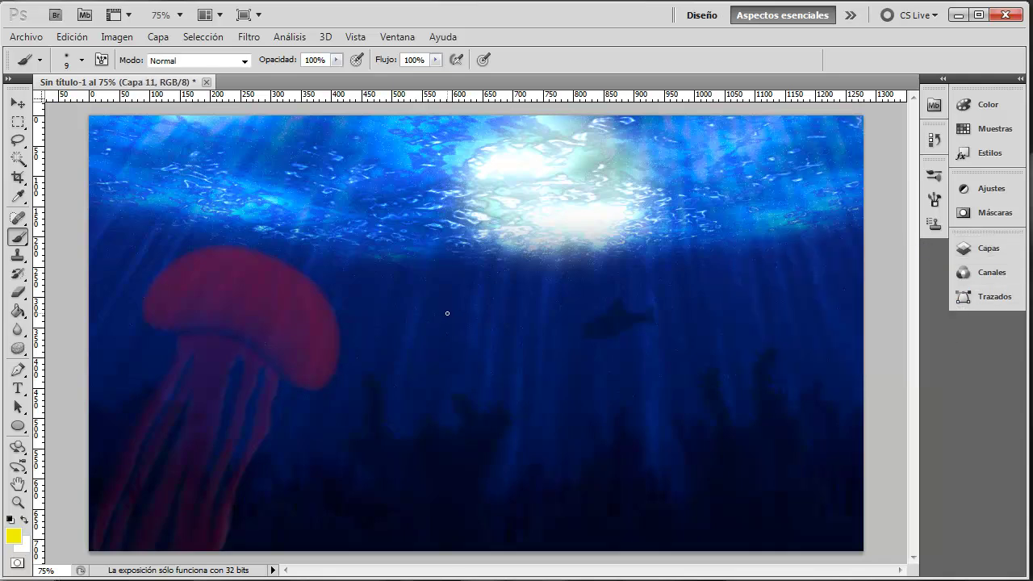
Undo the yellow brush dab and set the foreground colour to pale greyish beige.
left_click(72, 37)
left_click(71, 81)
left_click(14, 532)
mouse_move(592, 246)
left_mouse_down()
mouse_move(503, 246)
mouse_move(487, 234)
left_mouse_up()
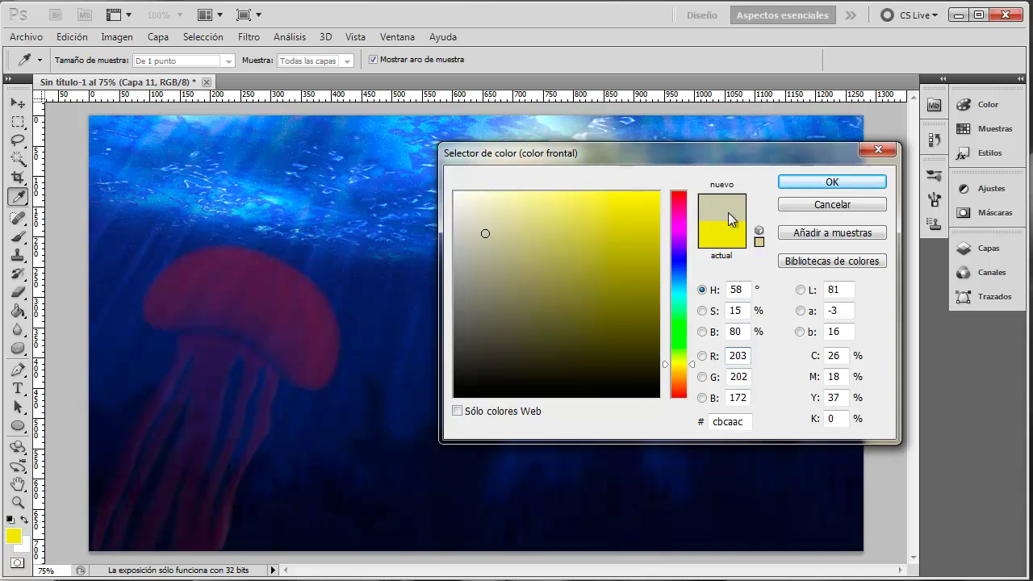
left_click(807, 182)
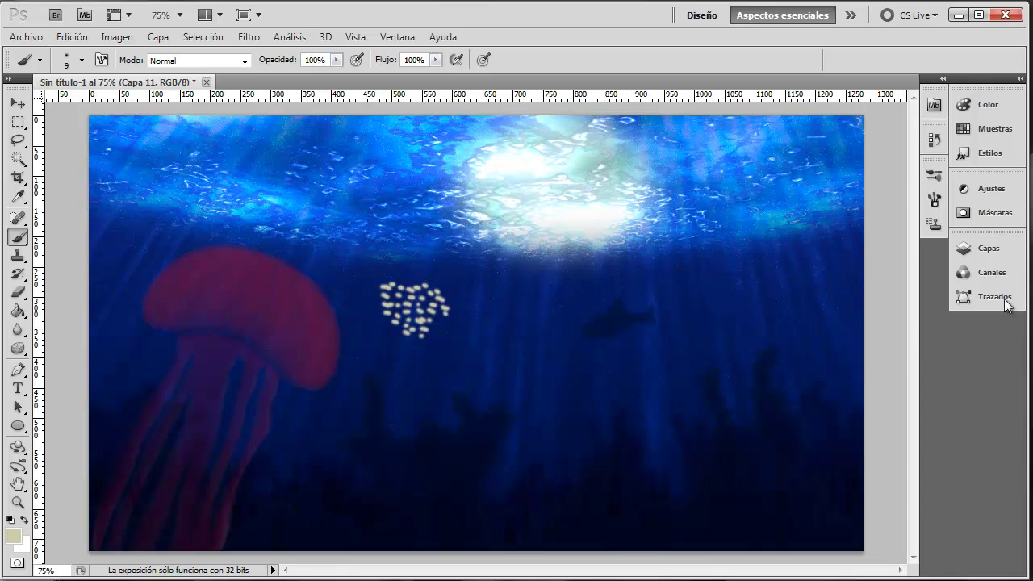
left_click(1003, 250)
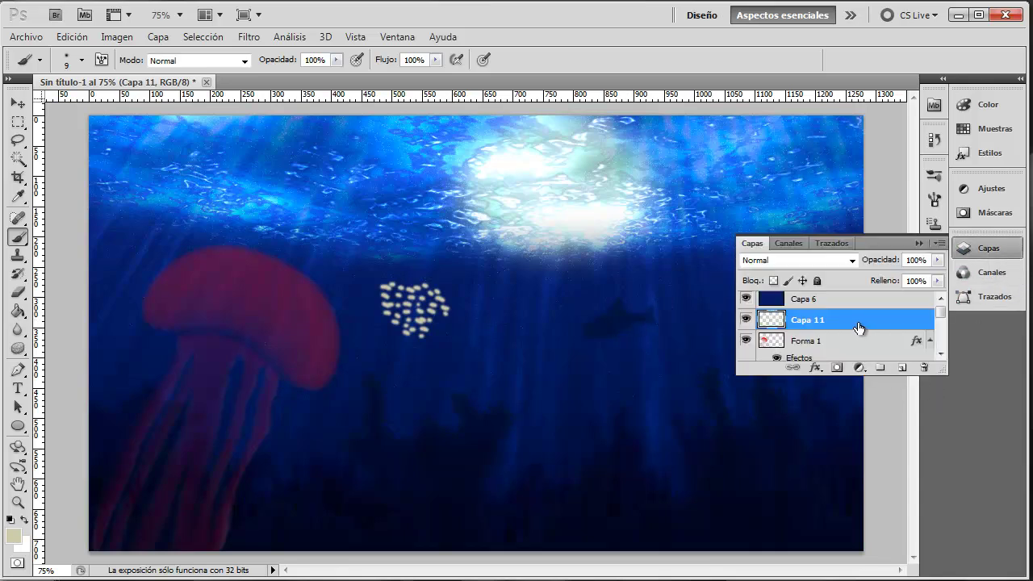
Lower the Capa 11 dot cluster layer's opacity to 15%.
left_click(937, 260)
left_click_drag(929, 272, 863, 286)
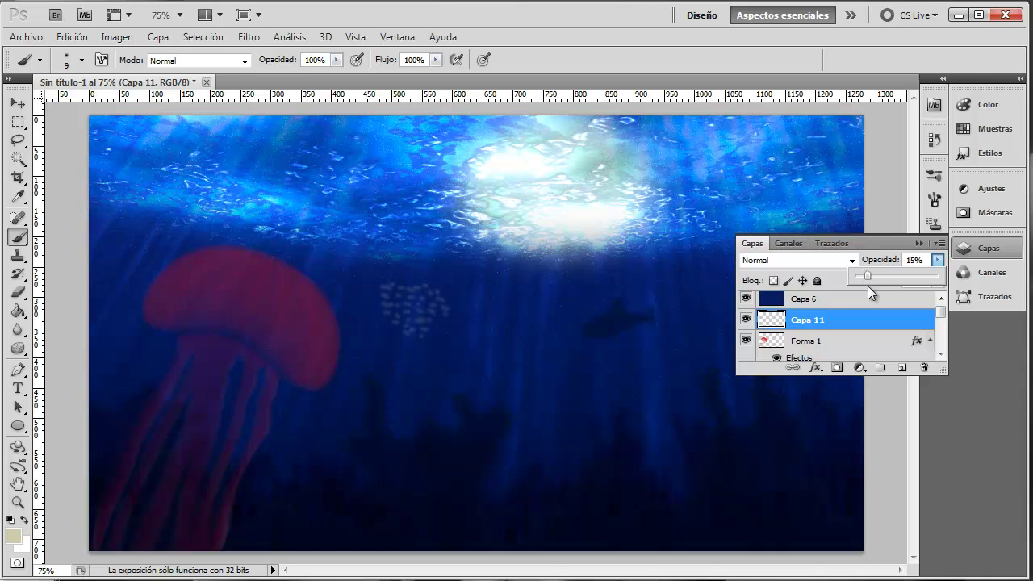
left_click(914, 251)
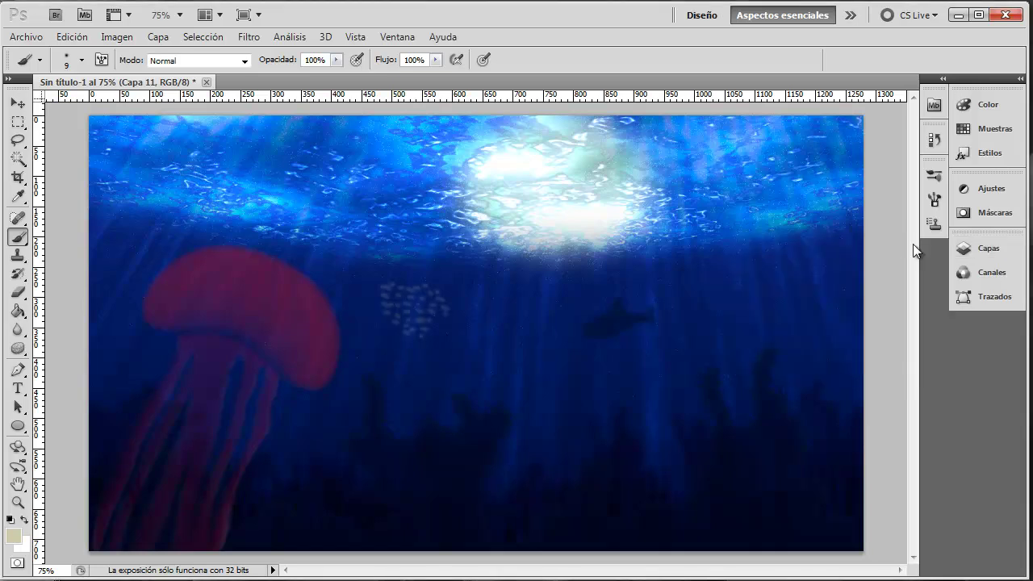
left_click(249, 37)
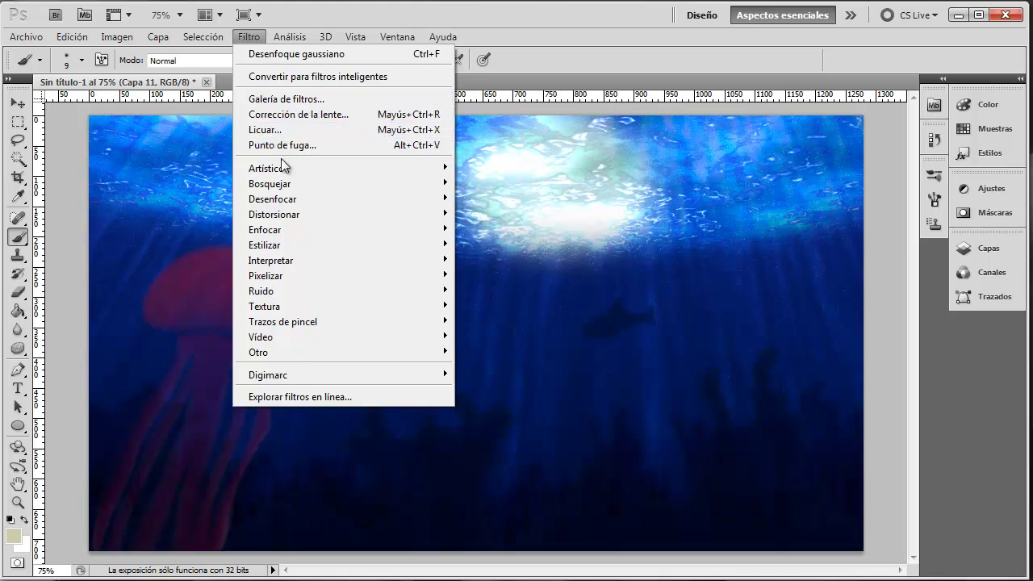
Apply the Esponja filter with a larger brush size and smoothing at 1.
mouse_move(266, 167)
left_click(501, 231)
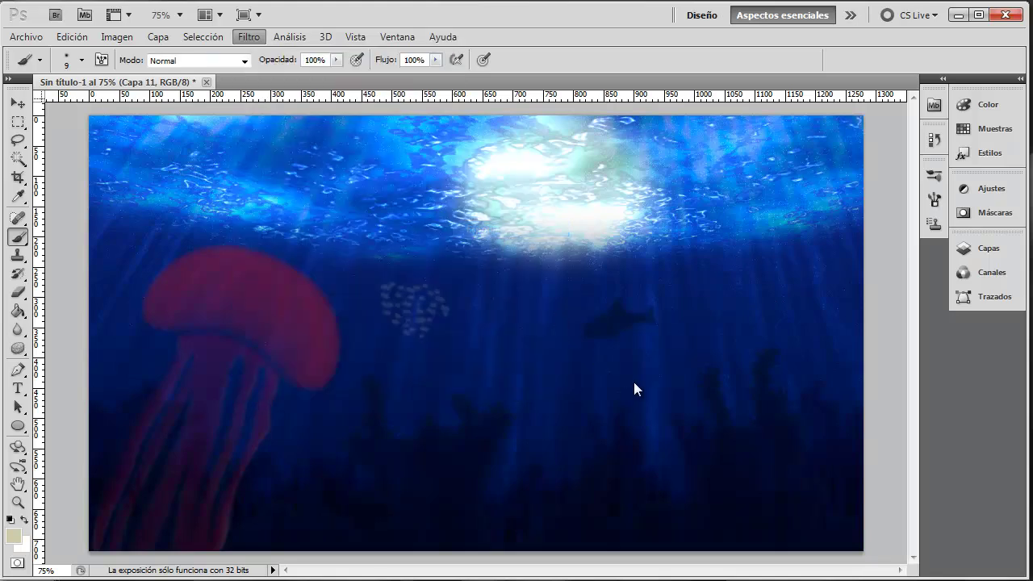
mouse_move(504, 39)
left_mouse_down()
mouse_move(743, 62)
mouse_move(666, 65)
left_mouse_up()
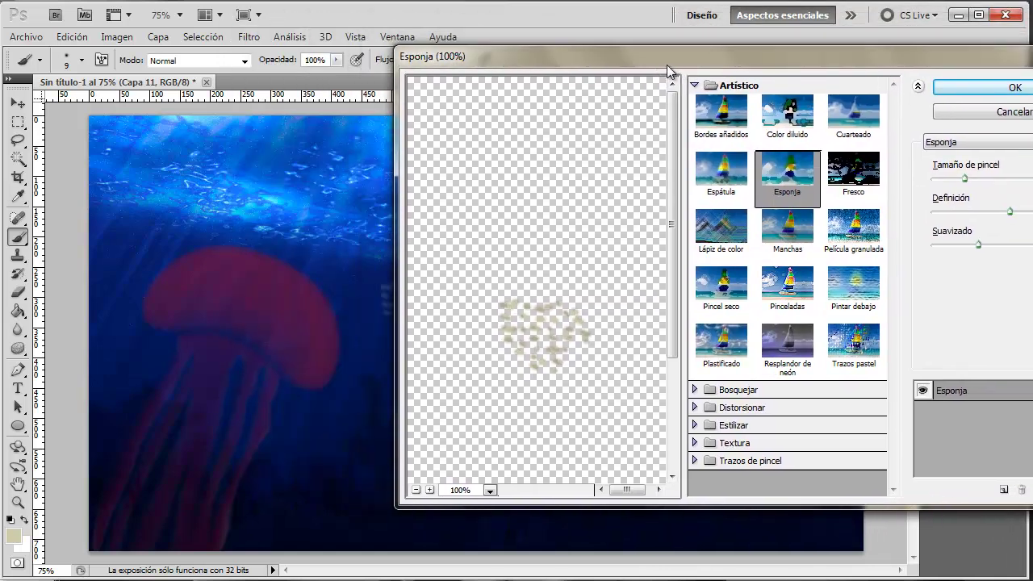
mouse_move(965, 177)
left_mouse_down()
mouse_move(987, 177)
mouse_move(1032, 213)
left_mouse_up()
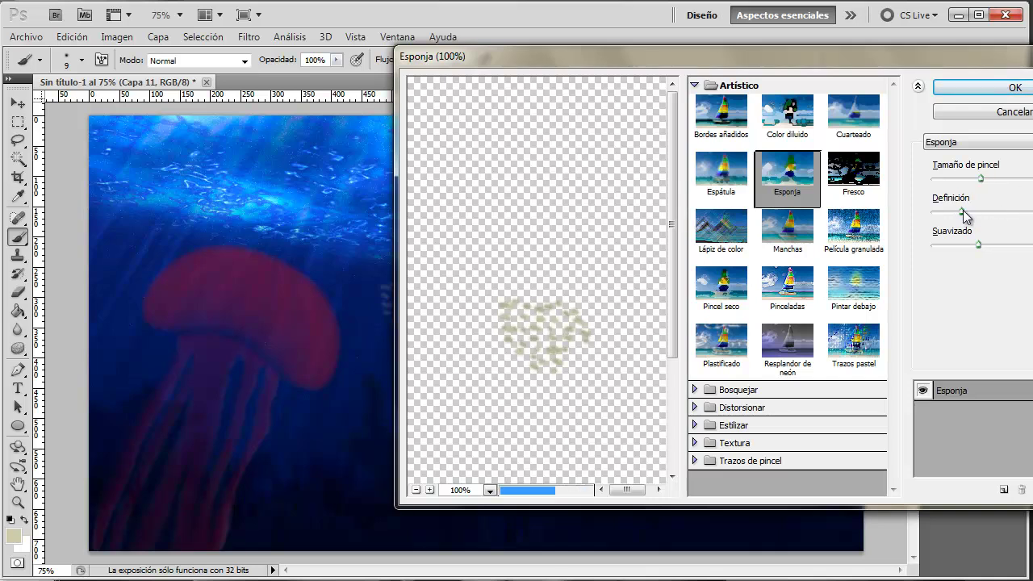
mouse_move(979, 245)
left_mouse_down()
mouse_move(1015, 245)
mouse_move(932, 246)
left_mouse_up()
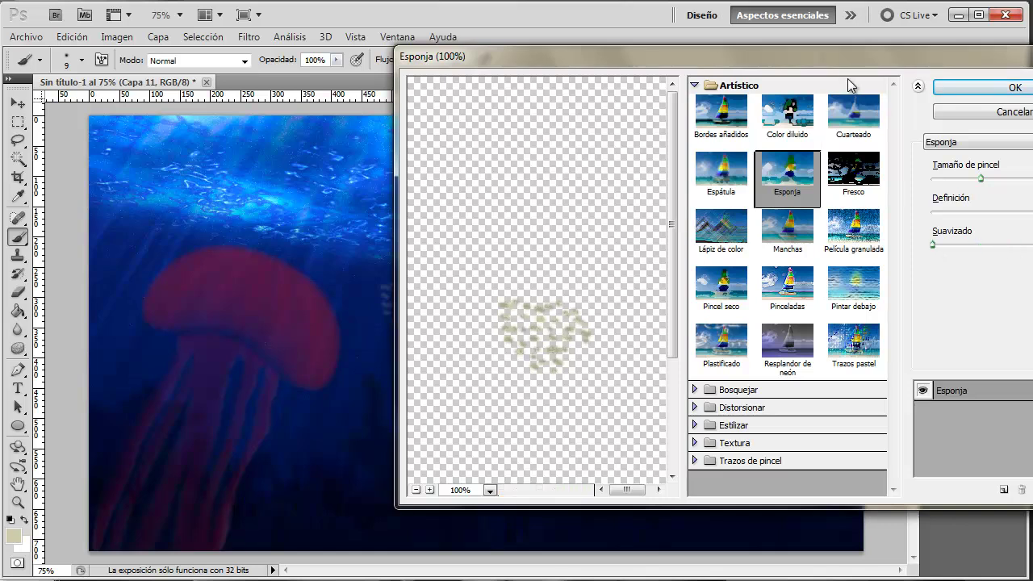
left_click_drag(842, 66, 652, 67)
left_click(838, 90)
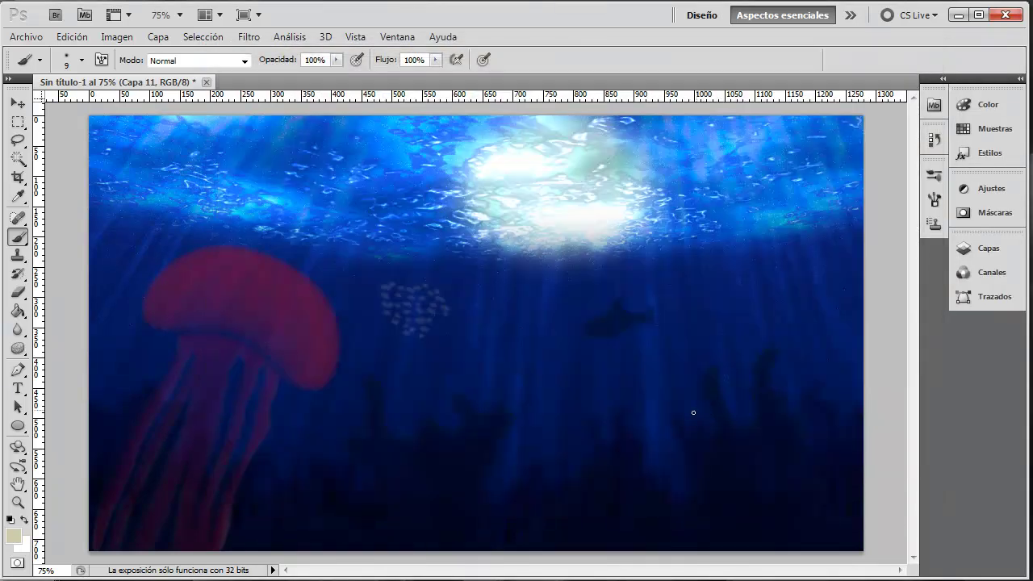
left_click(249, 37)
mouse_move(267, 168)
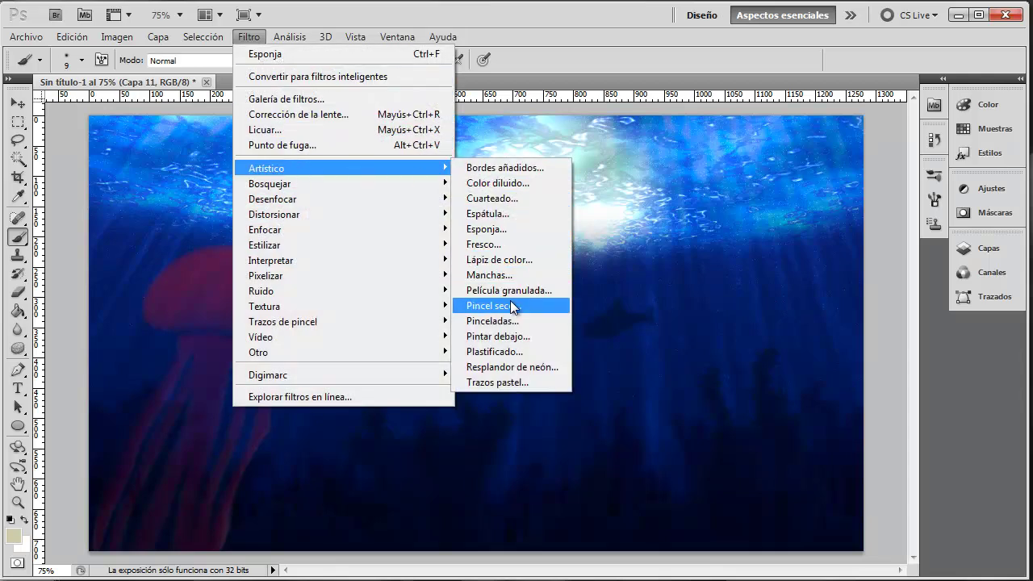
left_click(516, 351)
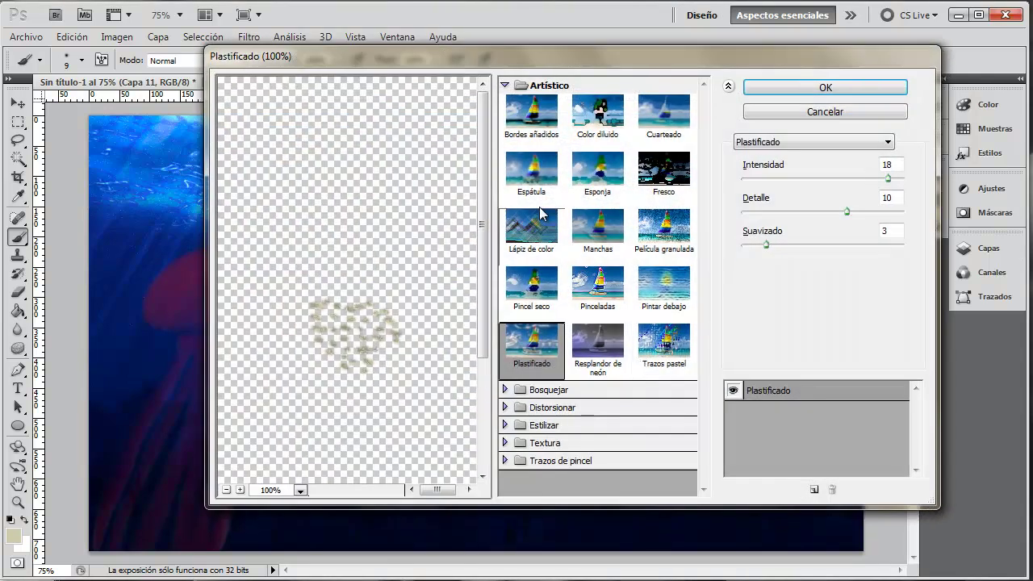
mouse_move(427, 49)
left_mouse_down()
mouse_move(719, 56)
mouse_move(698, 57)
left_mouse_up()
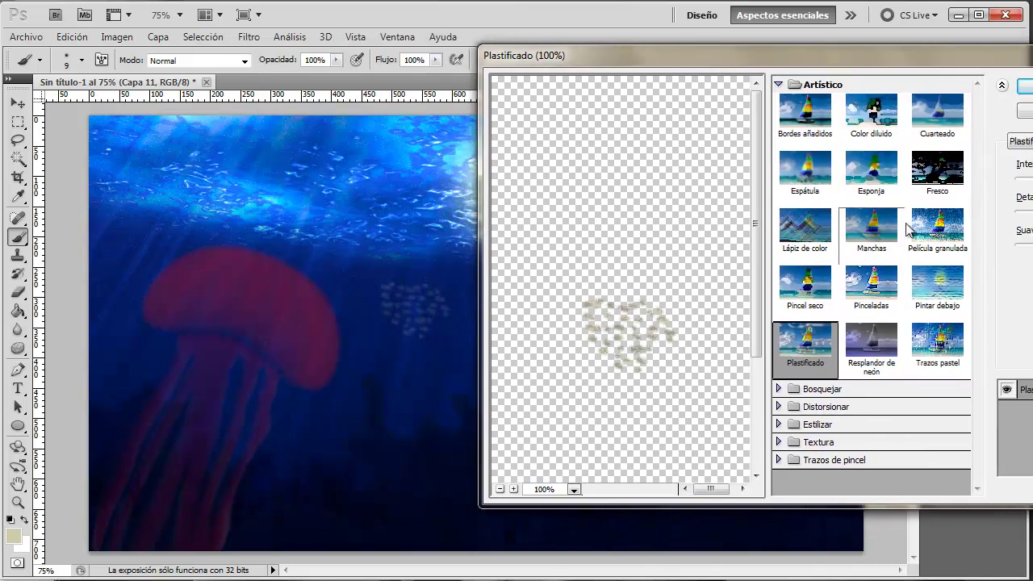
left_click_drag(948, 58, 891, 59)
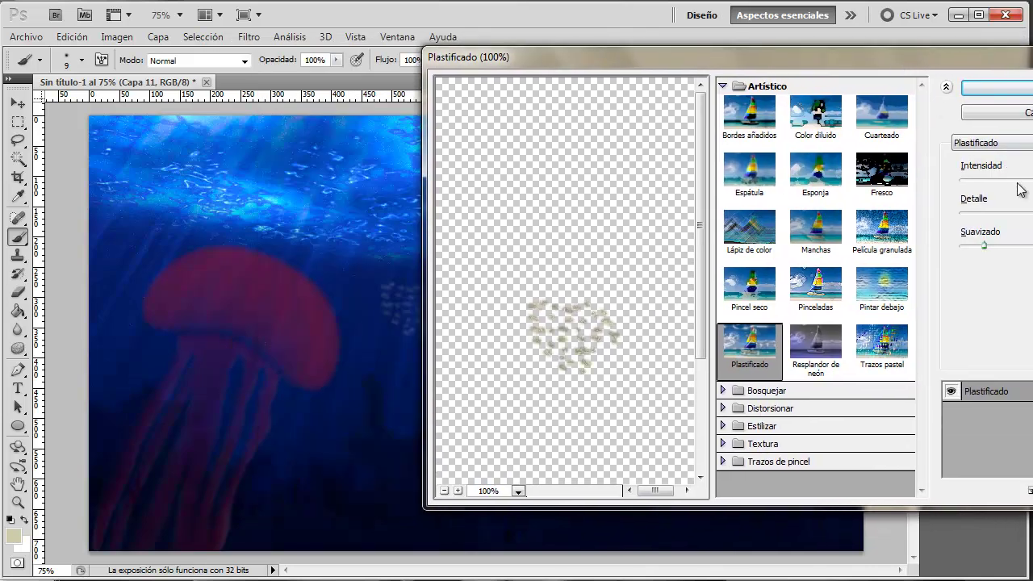
left_click_drag(999, 179, 1030, 179)
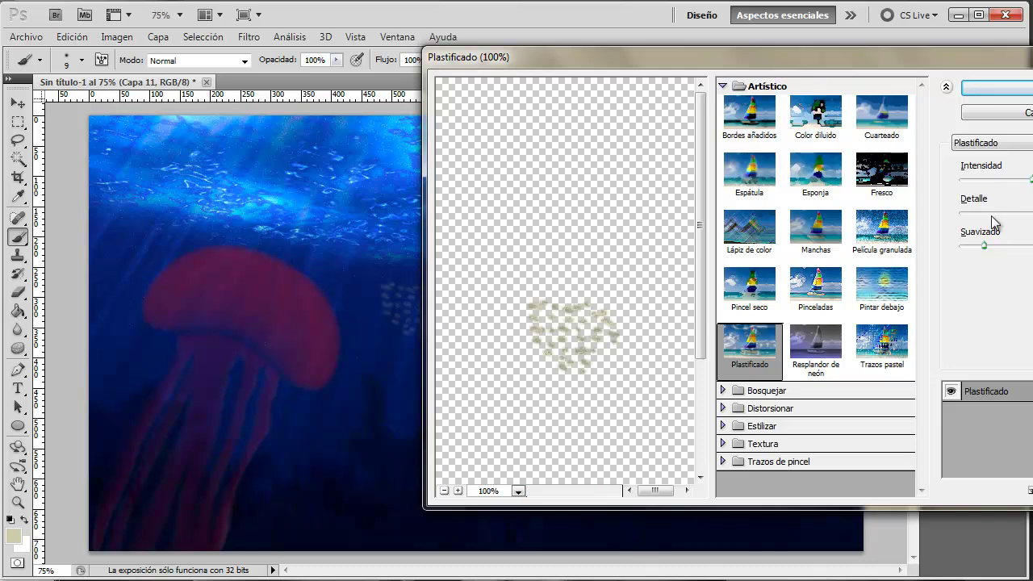
mouse_move(977, 216)
left_mouse_down()
mouse_move(970, 213)
mouse_move(1018, 213)
left_mouse_up()
left_click_drag(983, 245, 960, 245)
left_click_drag(913, 64, 672, 68)
left_click(823, 113)
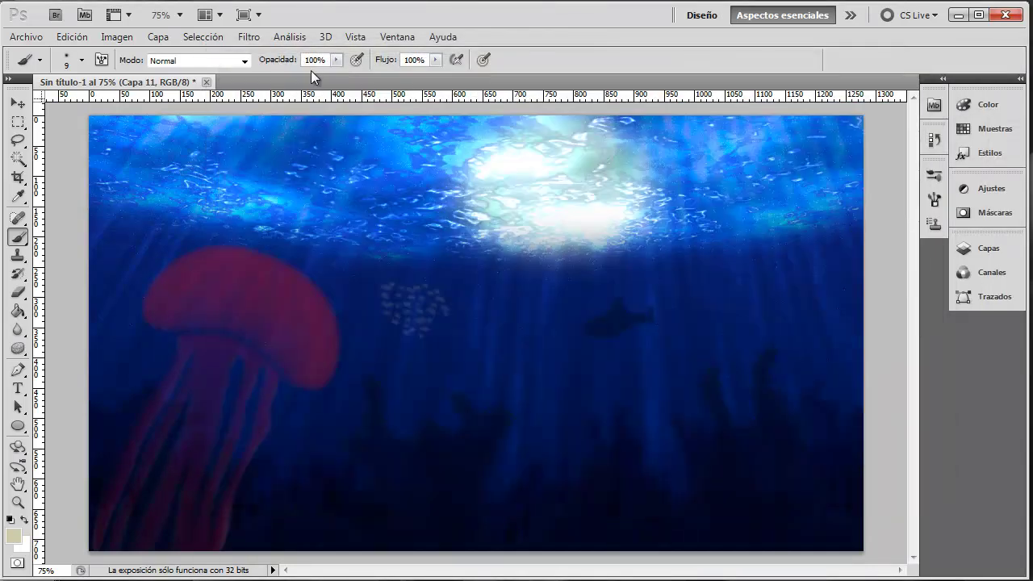
left_click(246, 39)
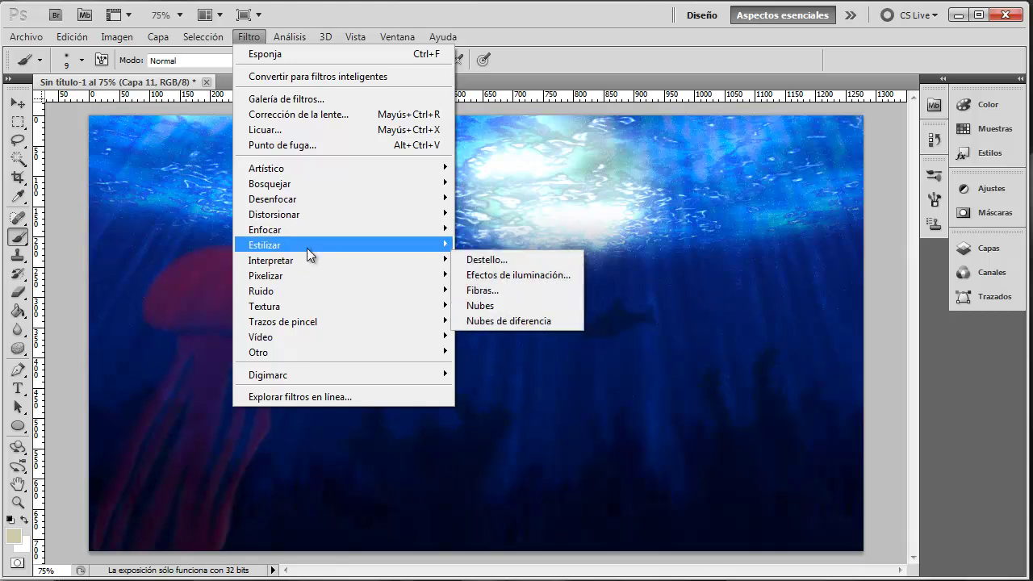
mouse_move(339, 168)
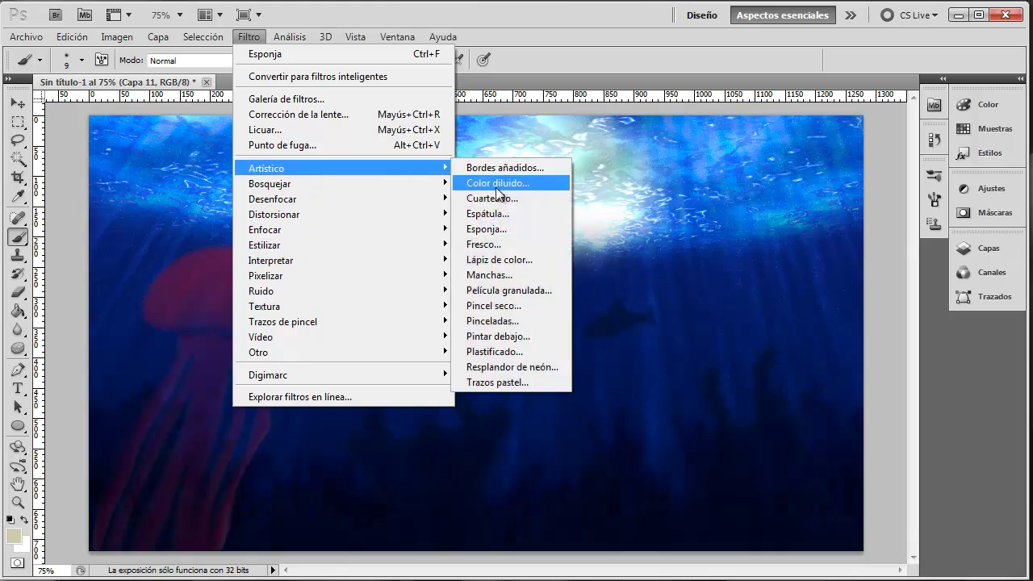
Apply the Cuarteado filter to the Capa 11 cluster with default settings.
left_click(496, 198)
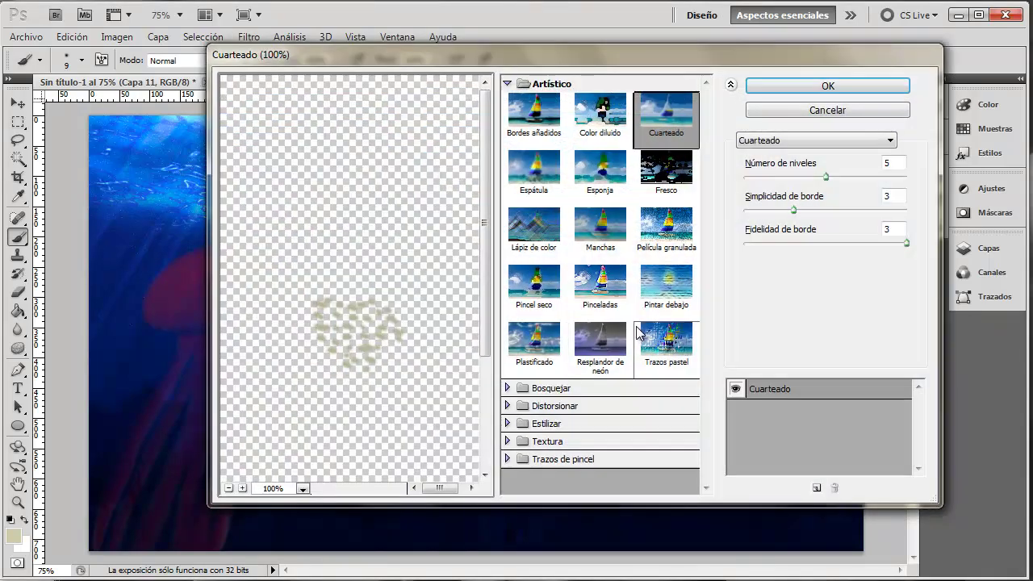
left_click(852, 89)
left_click(250, 38)
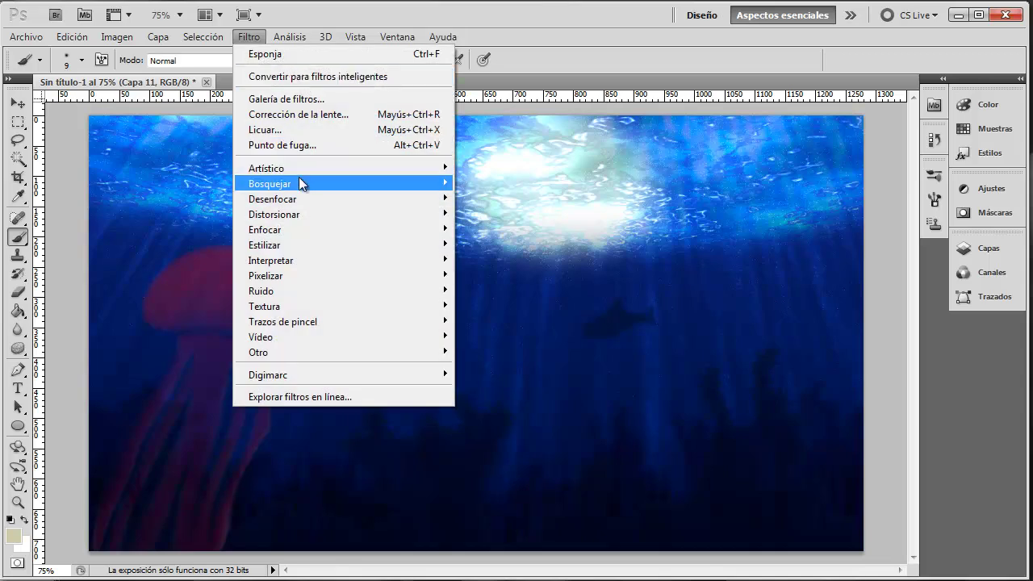
mouse_move(266, 168)
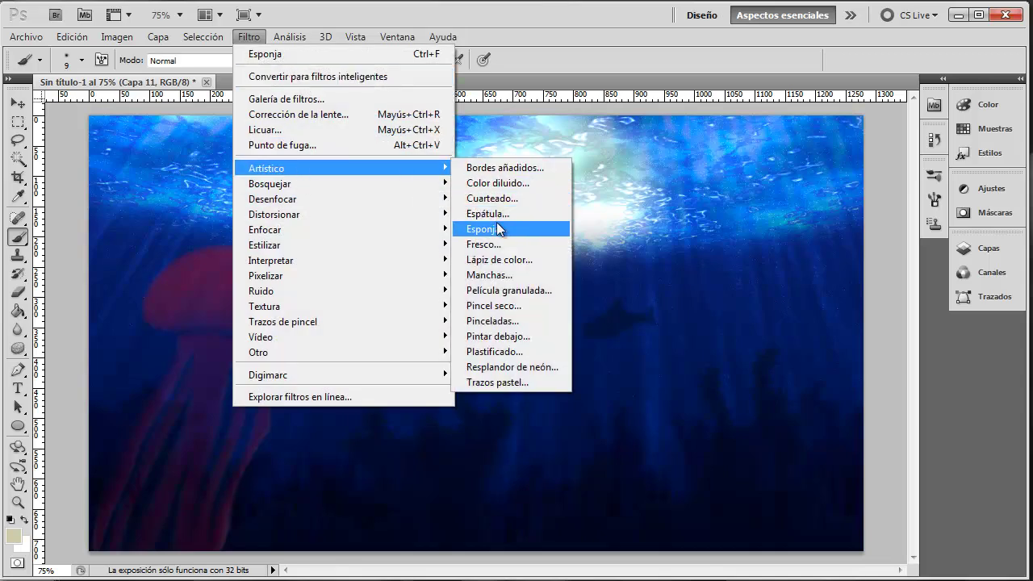
Apply the Fresco filter with brush size 10, brush detail 6 and texture 2.
left_click(493, 243)
mouse_move(488, 64)
left_mouse_down()
mouse_move(713, 72)
mouse_move(584, 76)
left_mouse_up()
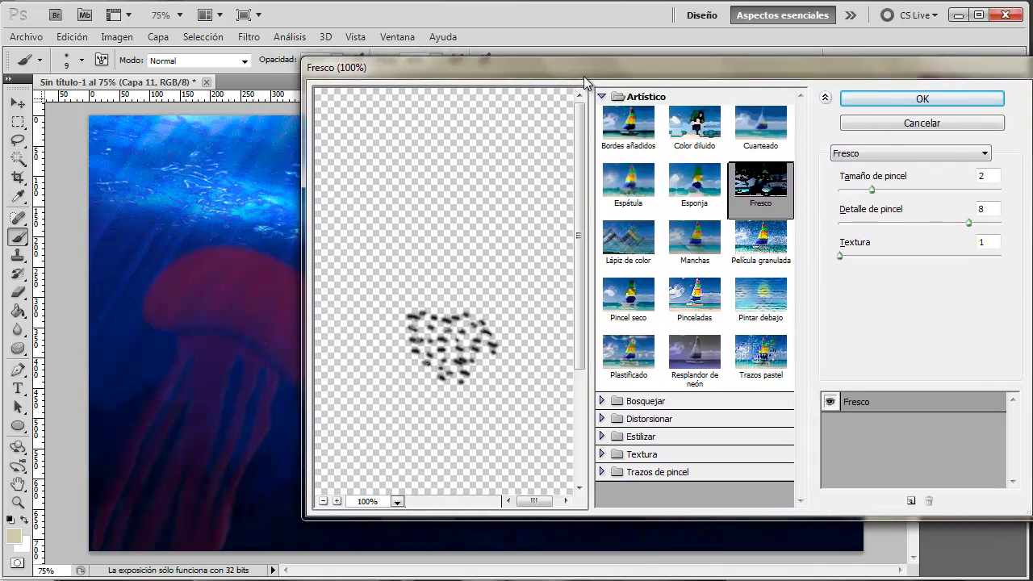
left_click_drag(872, 190, 939, 189)
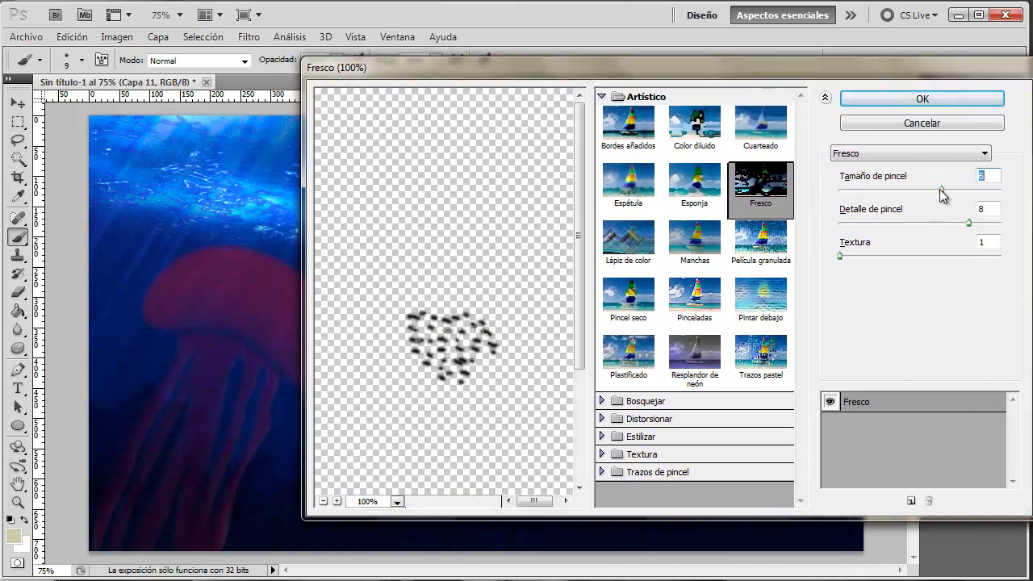
mouse_move(965, 223)
left_mouse_down()
mouse_move(851, 234)
mouse_move(938, 255)
left_mouse_up()
mouse_move(851, 224)
left_mouse_down()
mouse_move(936, 223)
mouse_move(849, 190)
mouse_move(823, 204)
left_mouse_up()
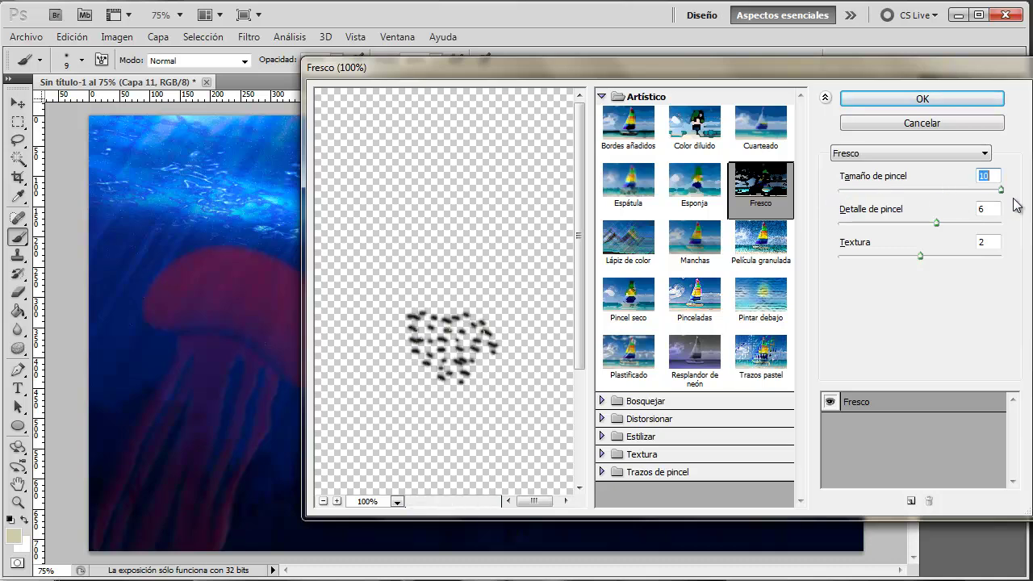
left_click(922, 98)
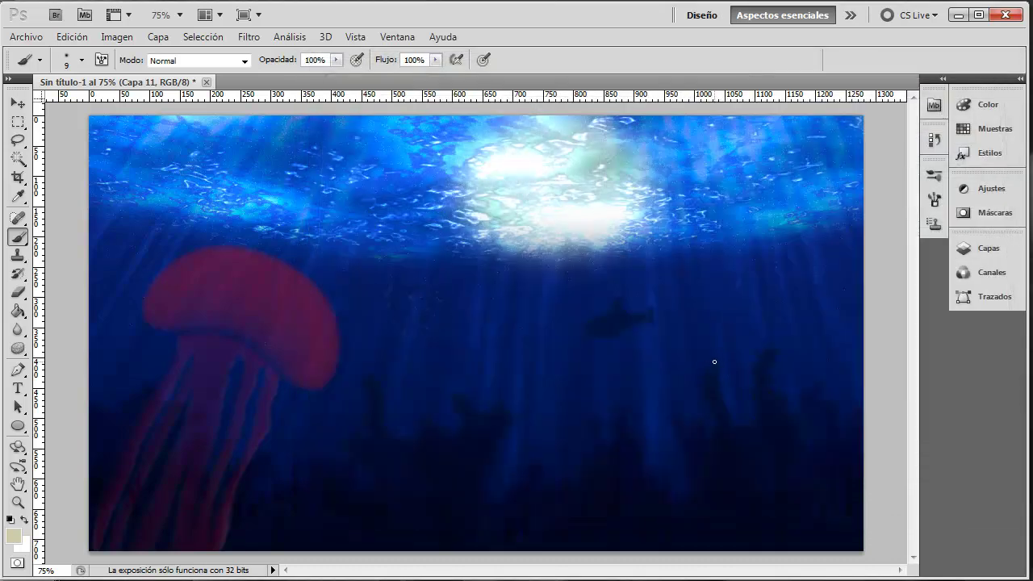
Try different opacities on the cluster layer, ending at 16%.
left_click(990, 250)
left_click(937, 259)
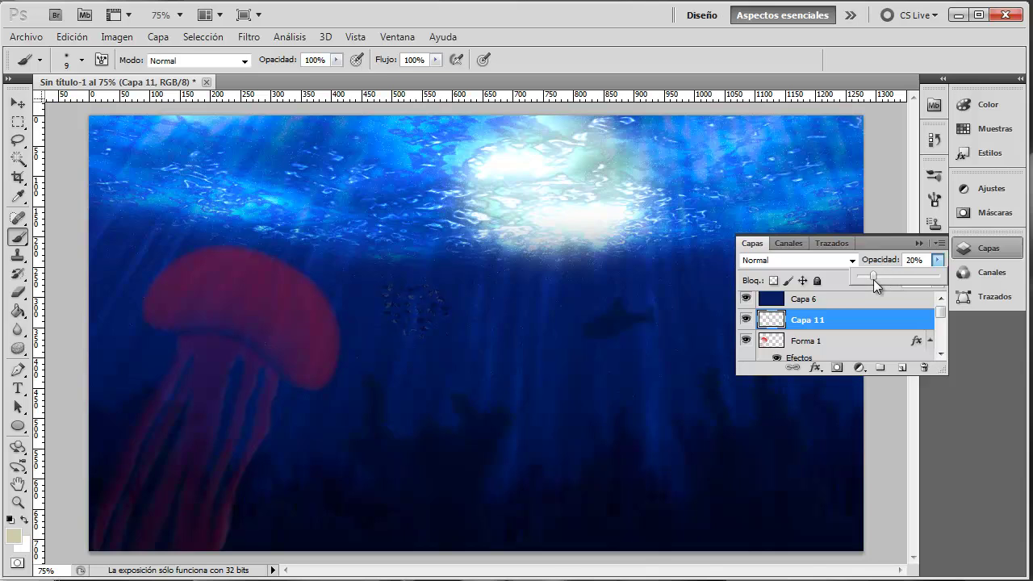
left_click_drag(893, 280, 942, 286)
left_click_drag(875, 280, 871, 277)
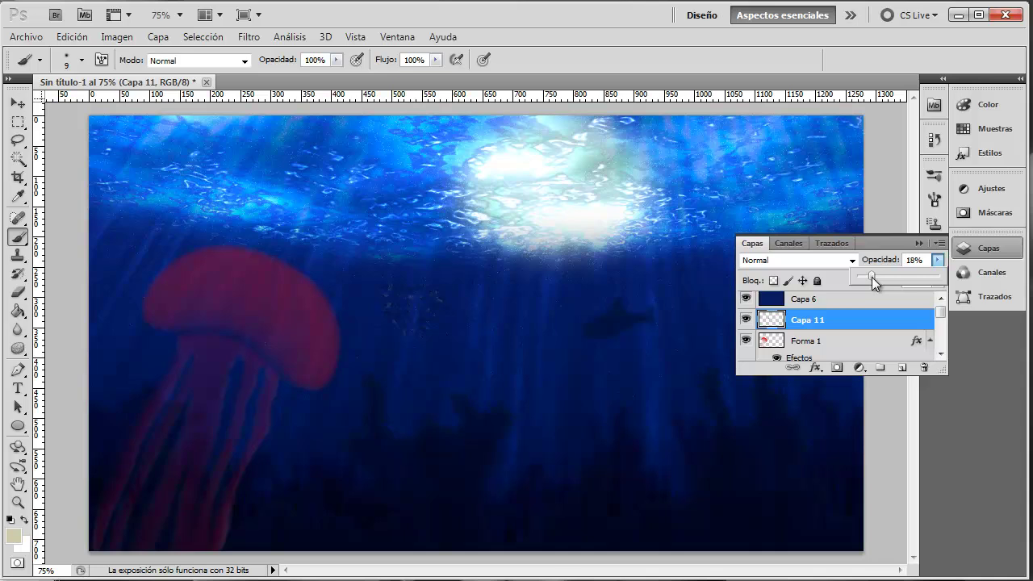
left_click(866, 321)
Move Capa 11 down to just above Capa 1 and set its fill to 75%.
mouse_move(904, 322)
left_mouse_down()
mouse_move(888, 376)
mouse_move(890, 332)
mouse_move(936, 339)
mouse_move(939, 358)
left_mouse_up()
left_click(937, 281)
left_click_drag(932, 298, 917, 297)
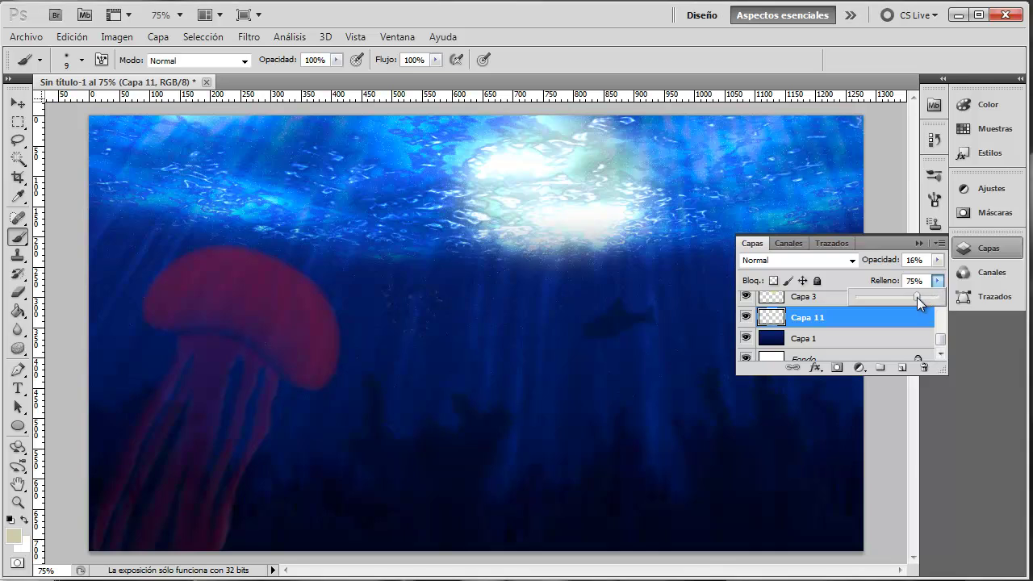
left_click(937, 260)
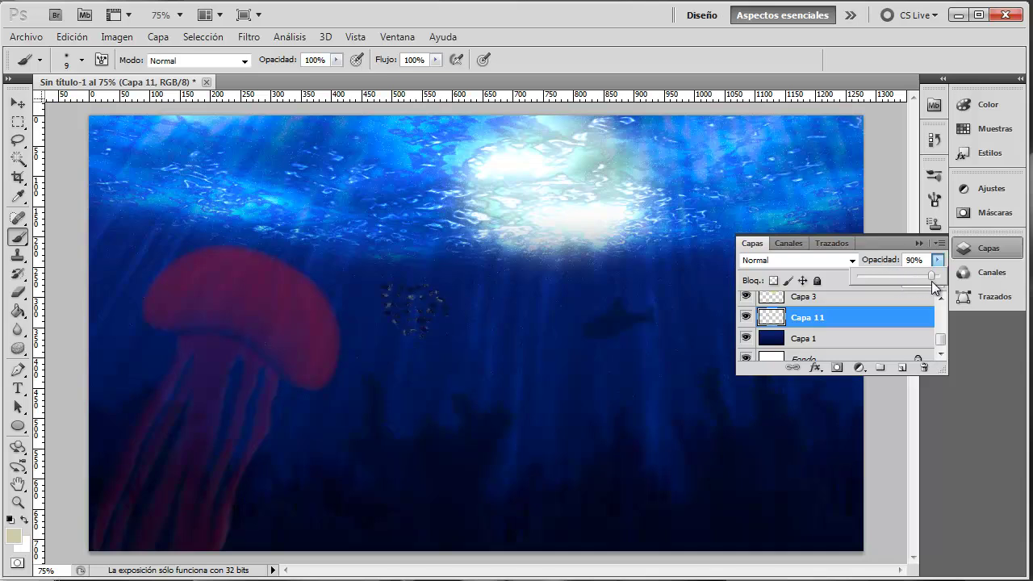
Add a Superposición de colores to Capa 11, trying the Multiplicar and Aclarar blend modes.
double_click(867, 322)
left_click_drag(579, 103, 591, 109)
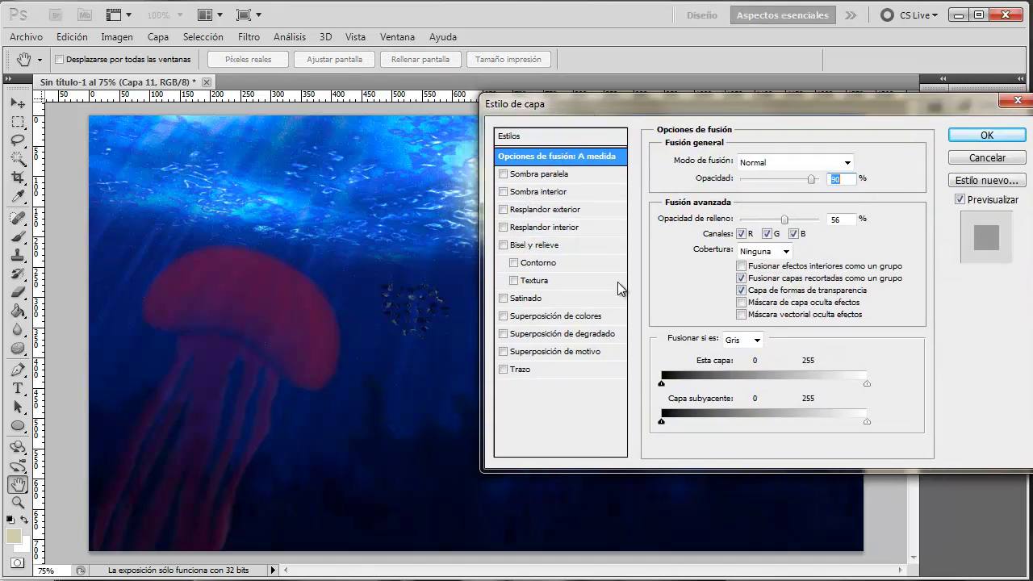
left_click(586, 315)
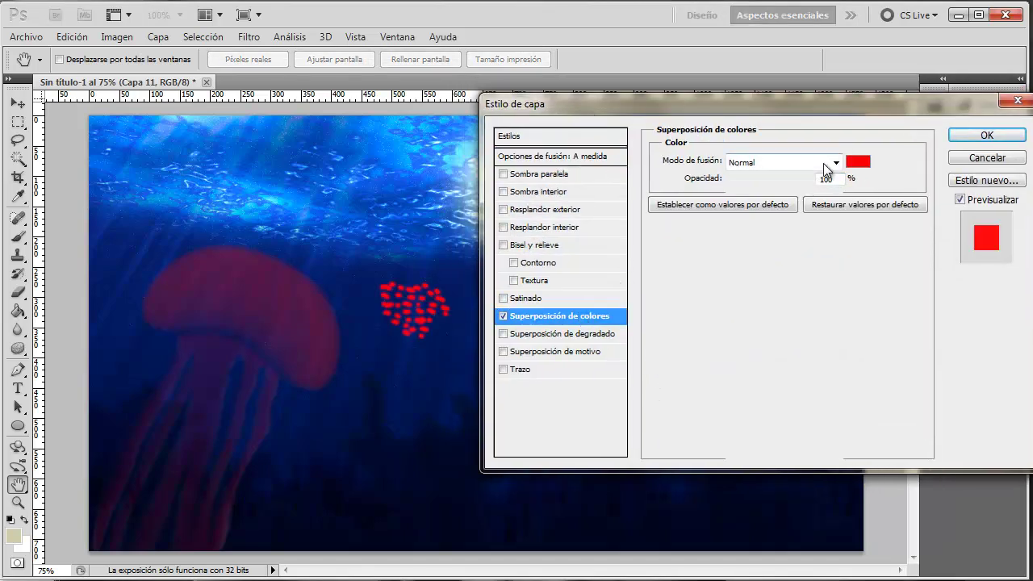
left_click(823, 162)
left_click(765, 232)
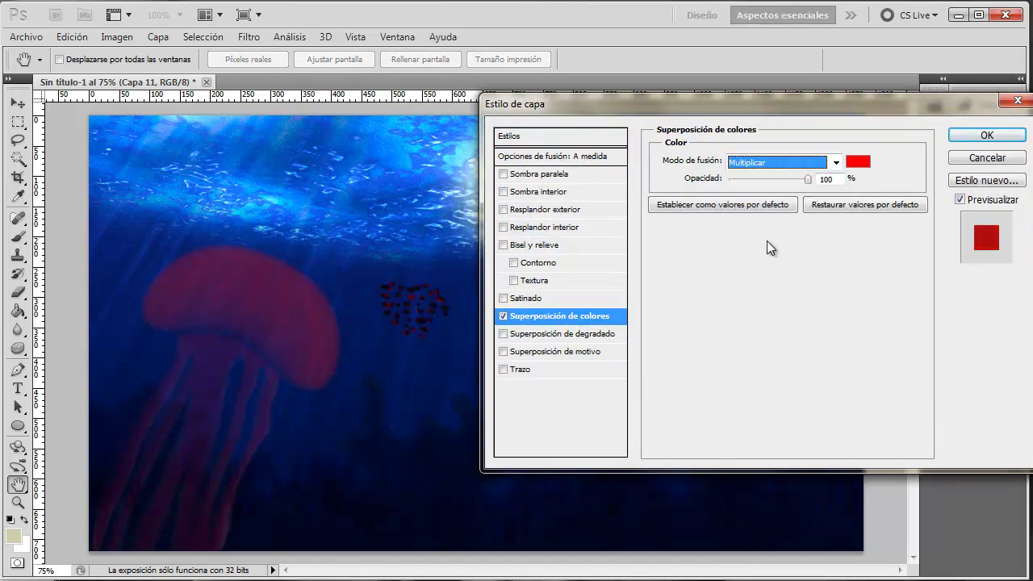
left_click(867, 164)
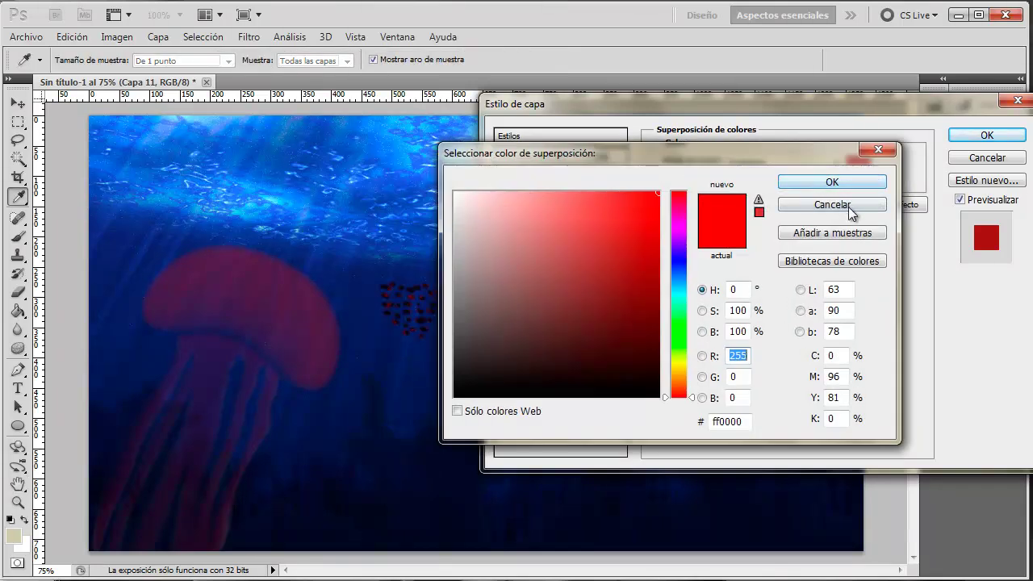
left_click(848, 206)
left_click(838, 162)
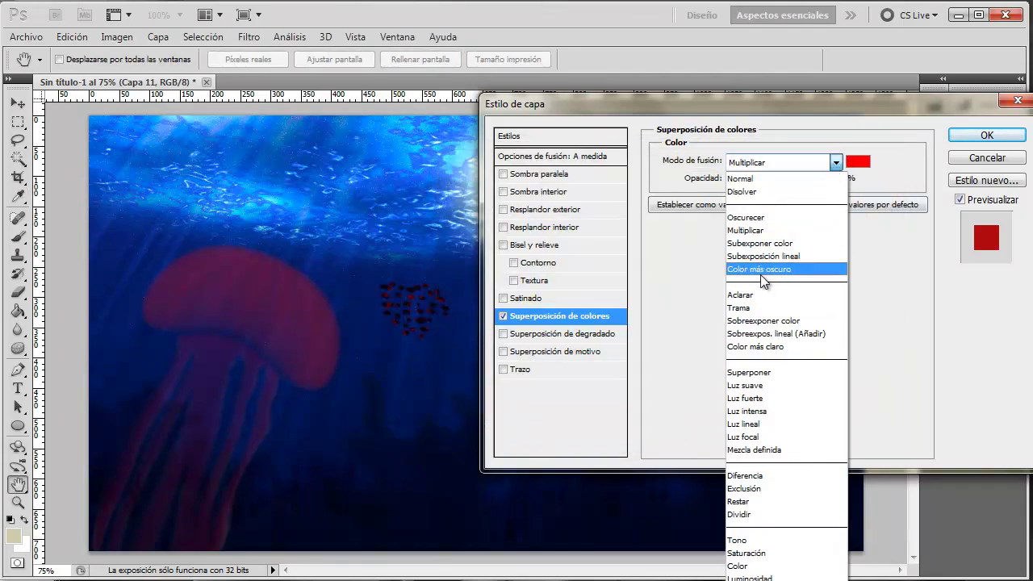
left_click(748, 294)
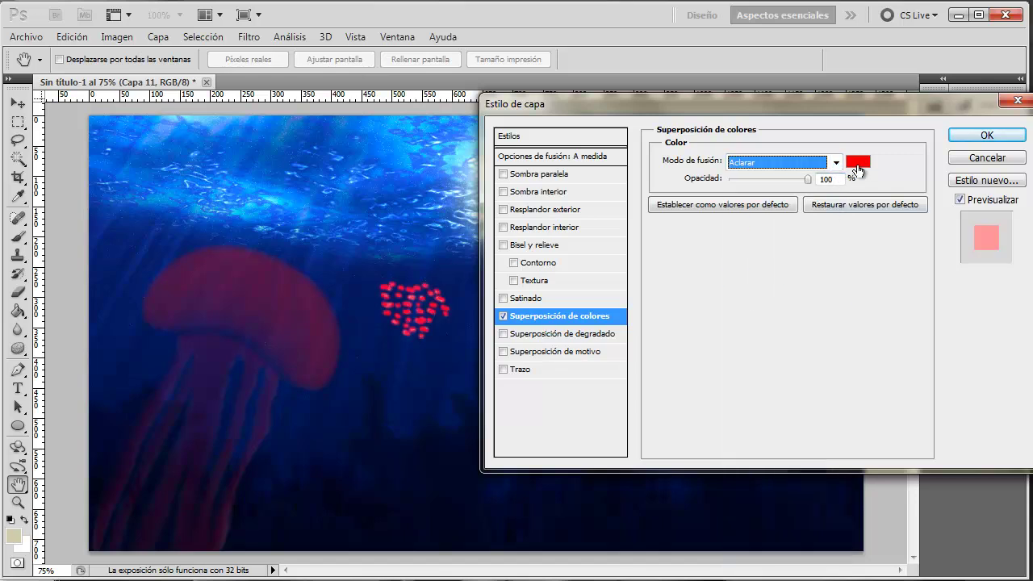
Make the overlay colour dark navy 0a143b with the blend mode back on Multiplicar.
left_click(857, 165)
left_click(681, 259)
left_click_drag(680, 259, 679, 273)
mouse_move(623, 302)
left_mouse_down()
mouse_move(606, 364)
mouse_move(615, 328)
mouse_move(602, 309)
mouse_move(627, 353)
mouse_move(618, 350)
left_mouse_up()
key("Return")
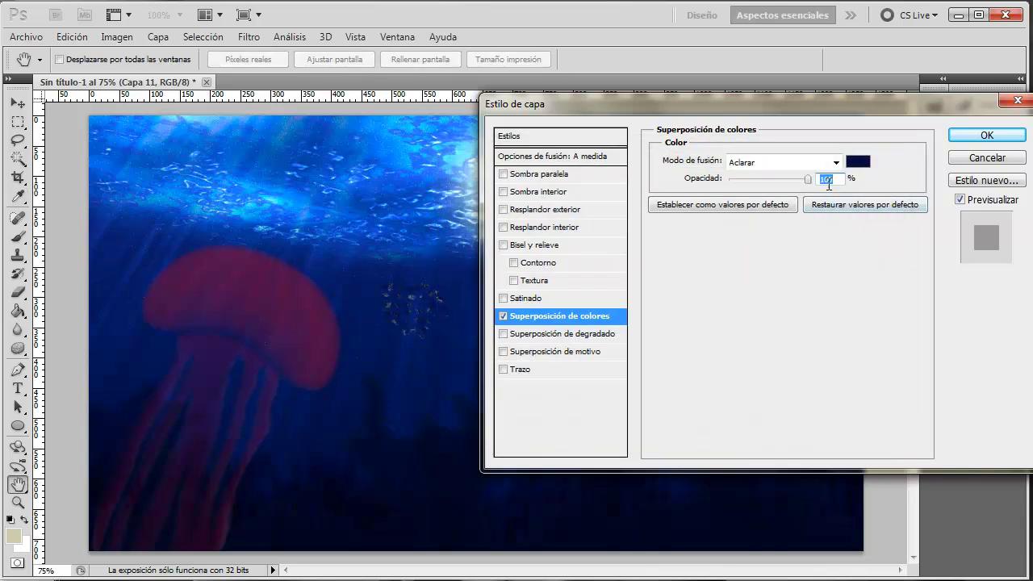
left_click_drag(809, 178, 807, 179)
left_click(823, 162)
left_click(754, 233)
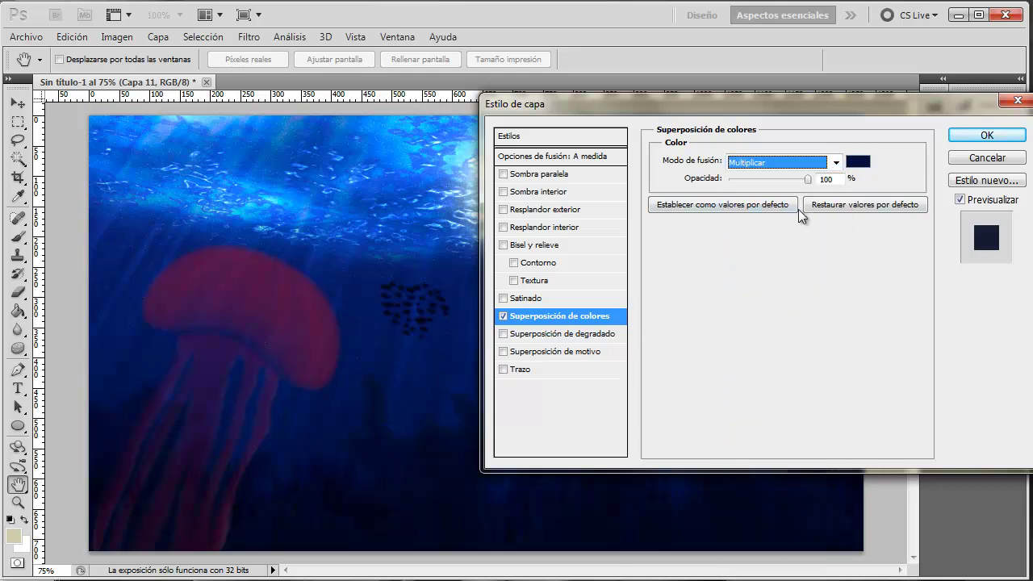
Drop the colour overlay to about 47% opacity, add a Superposición de motivo, and lighten the overlay to blue 20327f.
left_click_drag(807, 179, 773, 187)
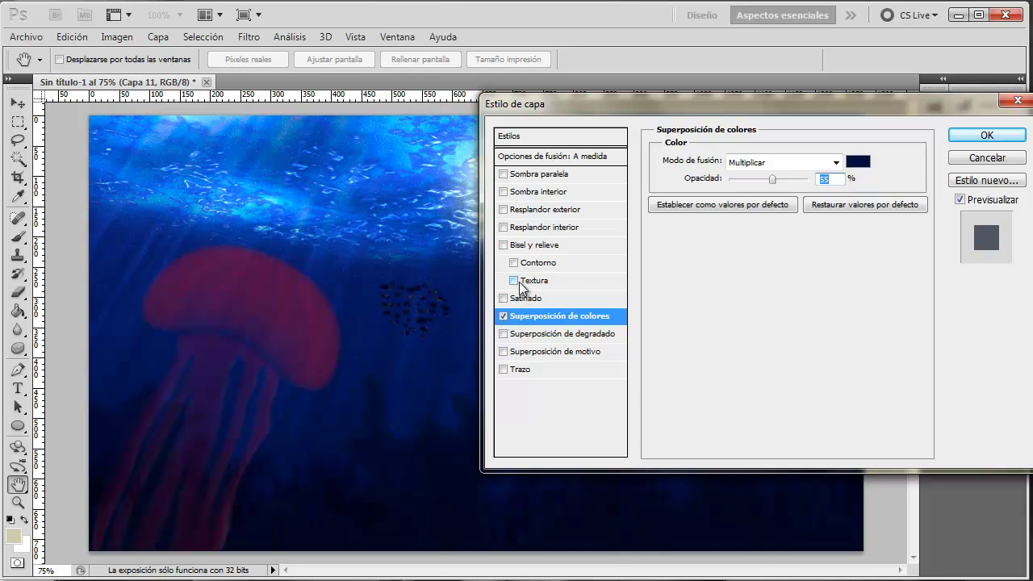
left_click(505, 352)
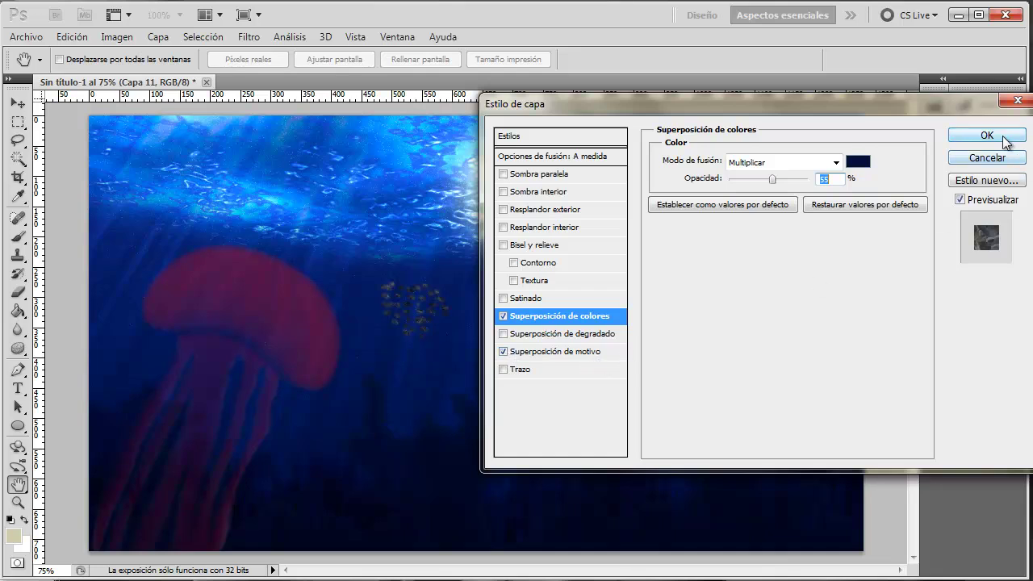
left_click_drag(772, 178, 781, 178)
left_click(857, 161)
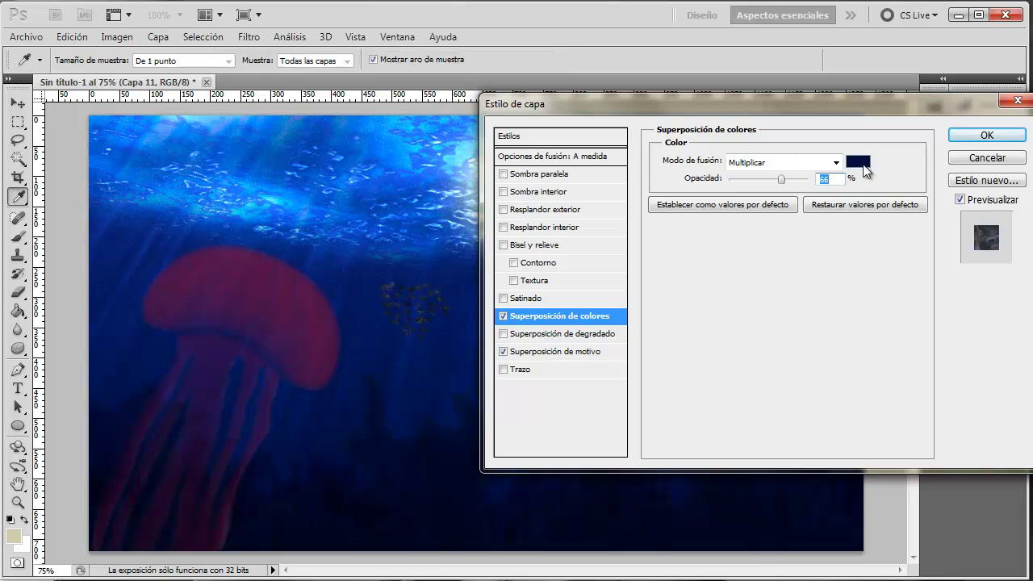
left_click_drag(618, 347, 627, 315)
left_click(827, 186)
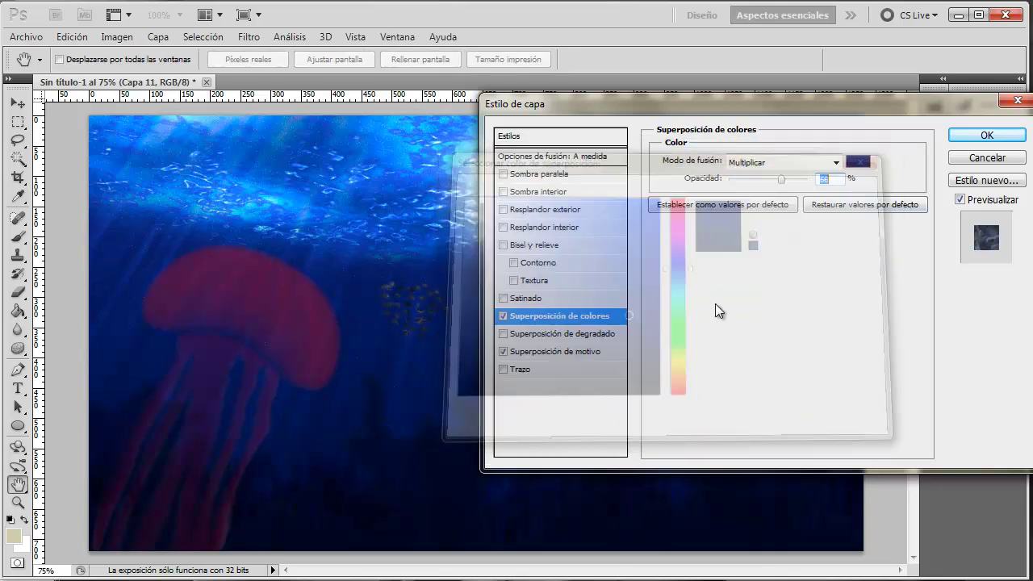
Apply the layer style, set Capa 11 opacity to 43%, and collapse the Capas panel.
left_click(986, 135)
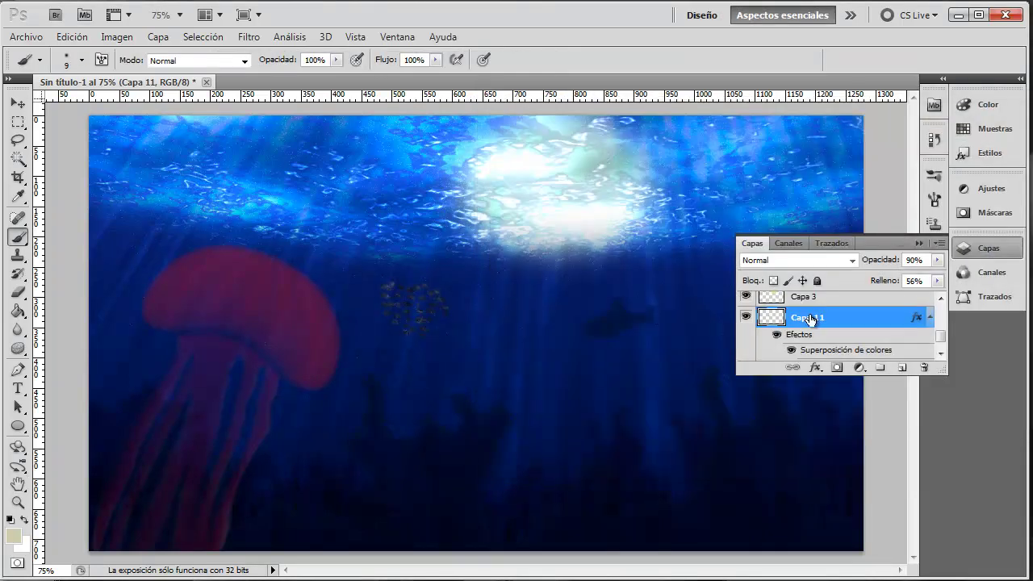
left_click(937, 260)
left_click_drag(925, 275, 911, 281)
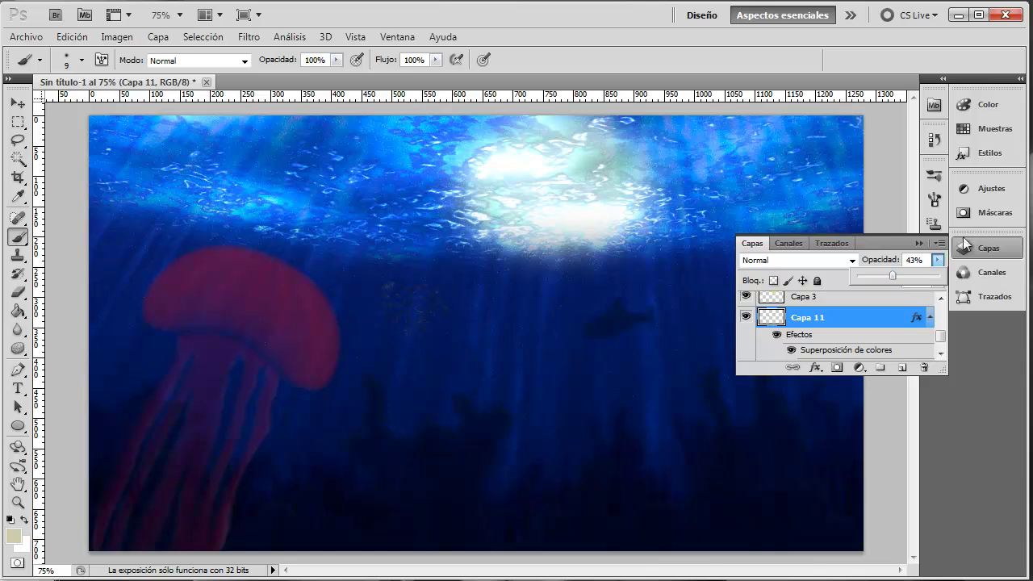
left_click(920, 242)
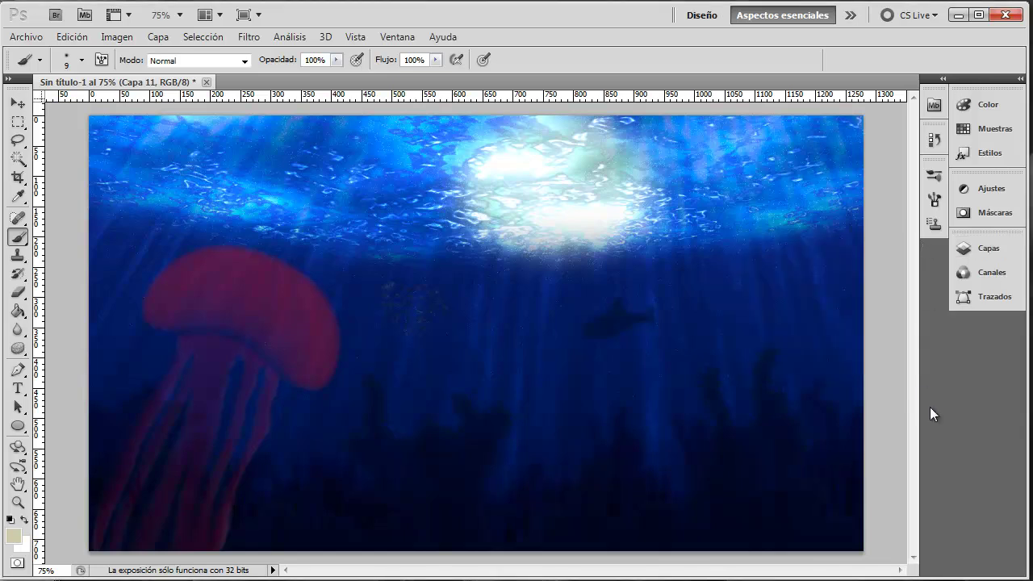